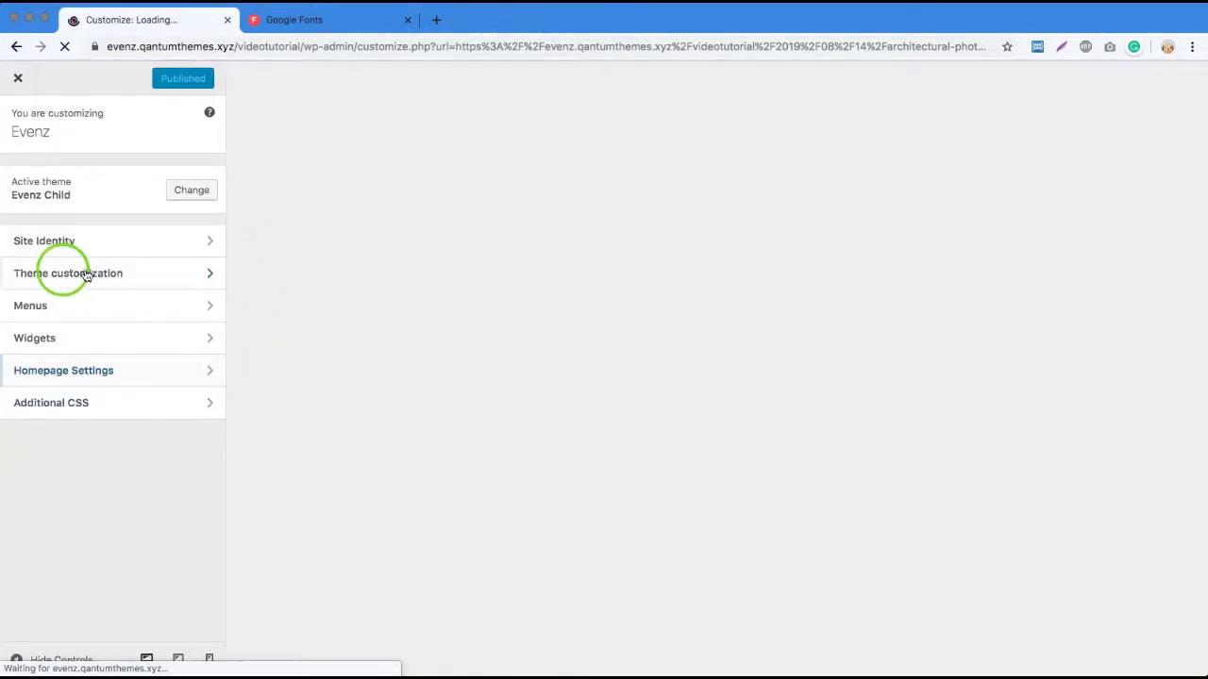
Step: Set the page background to black (#000000) in the theme customization color settings
left_click(210, 274)
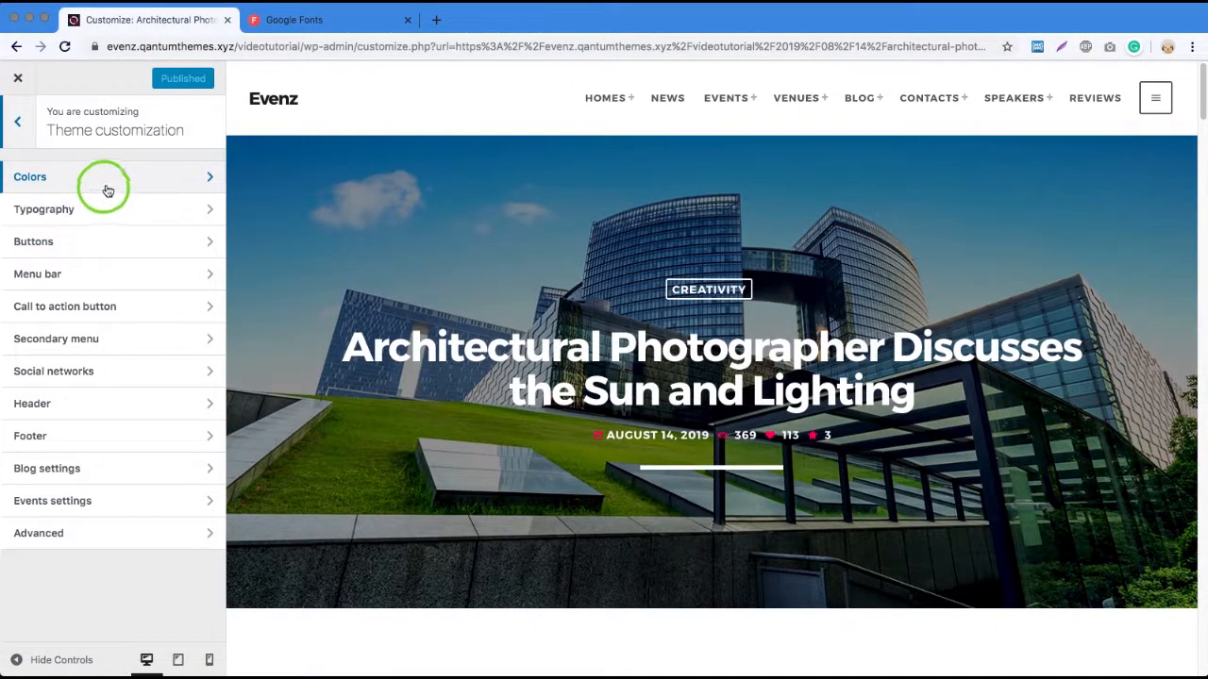
left_click(214, 176)
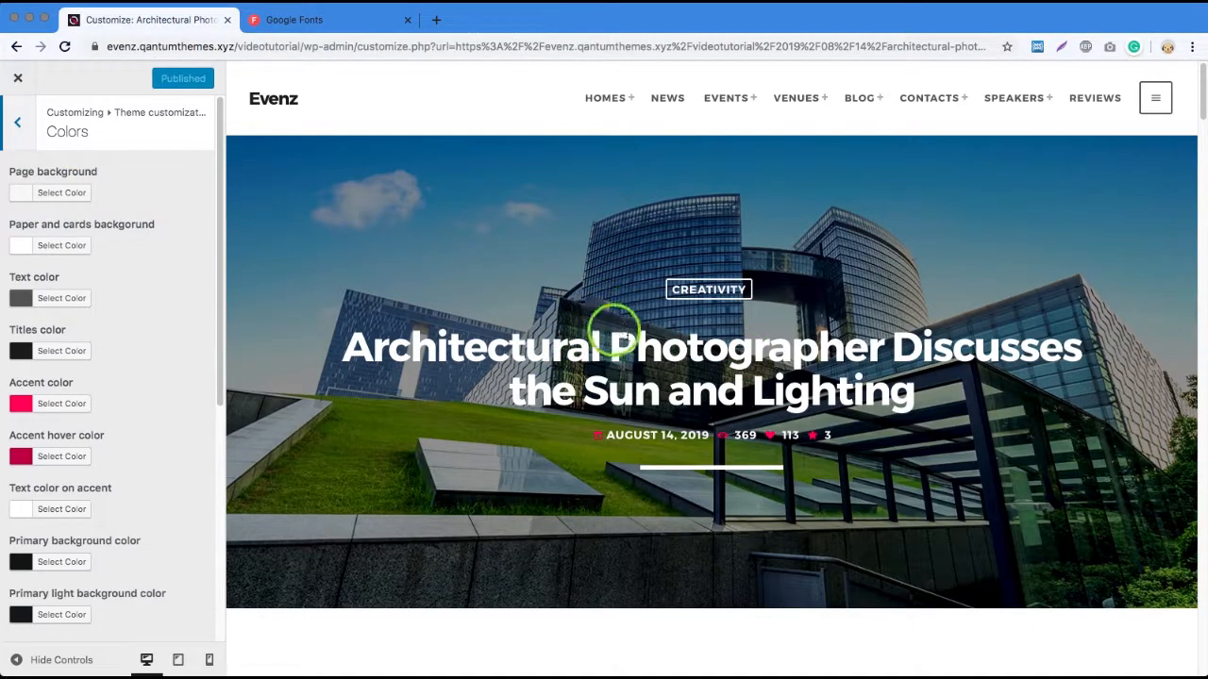
left_click(59, 194)
left_click(24, 366)
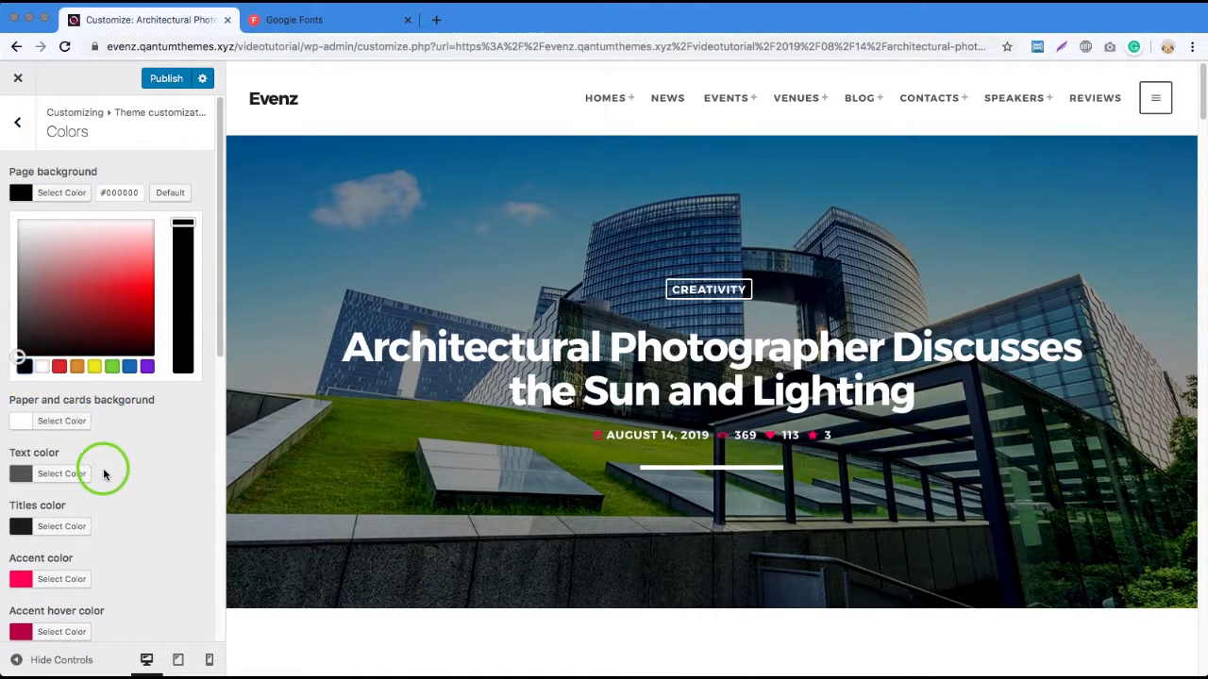
Step: Set the paper and cards background to dark grey #191919
left_click(52, 421)
left_click(23, 418)
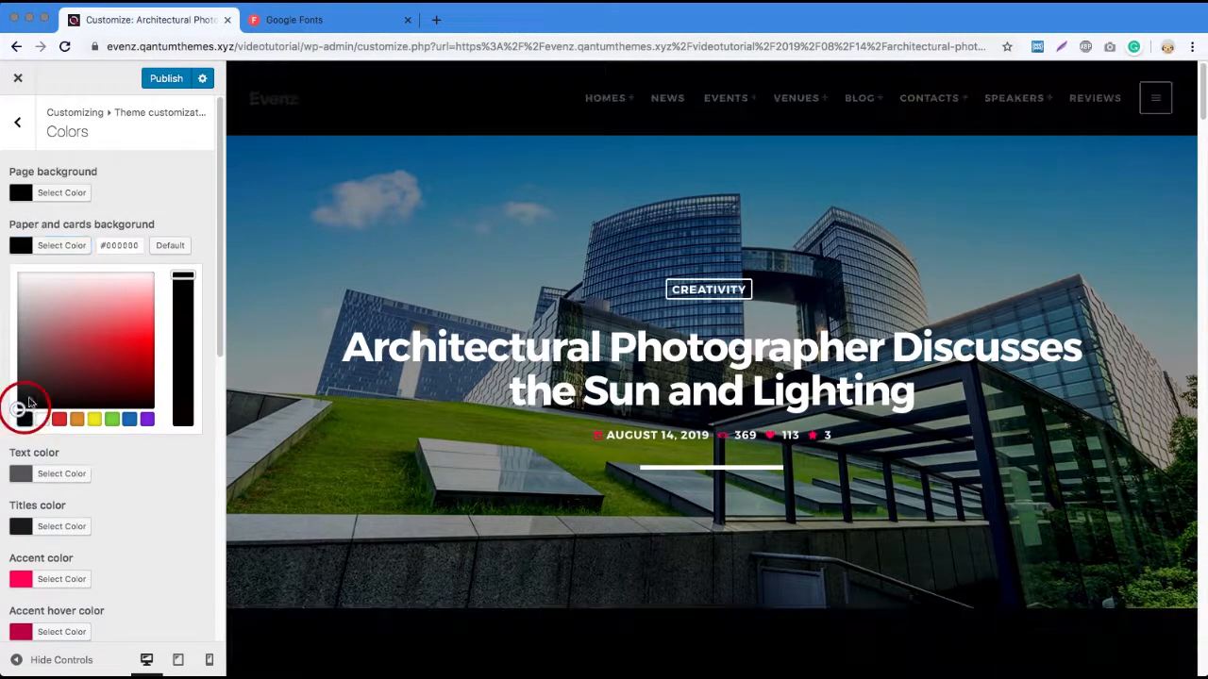
mouse_move(31, 384)
left_mouse_down()
mouse_move(10, 374)
mouse_move(11, 397)
left_mouse_up()
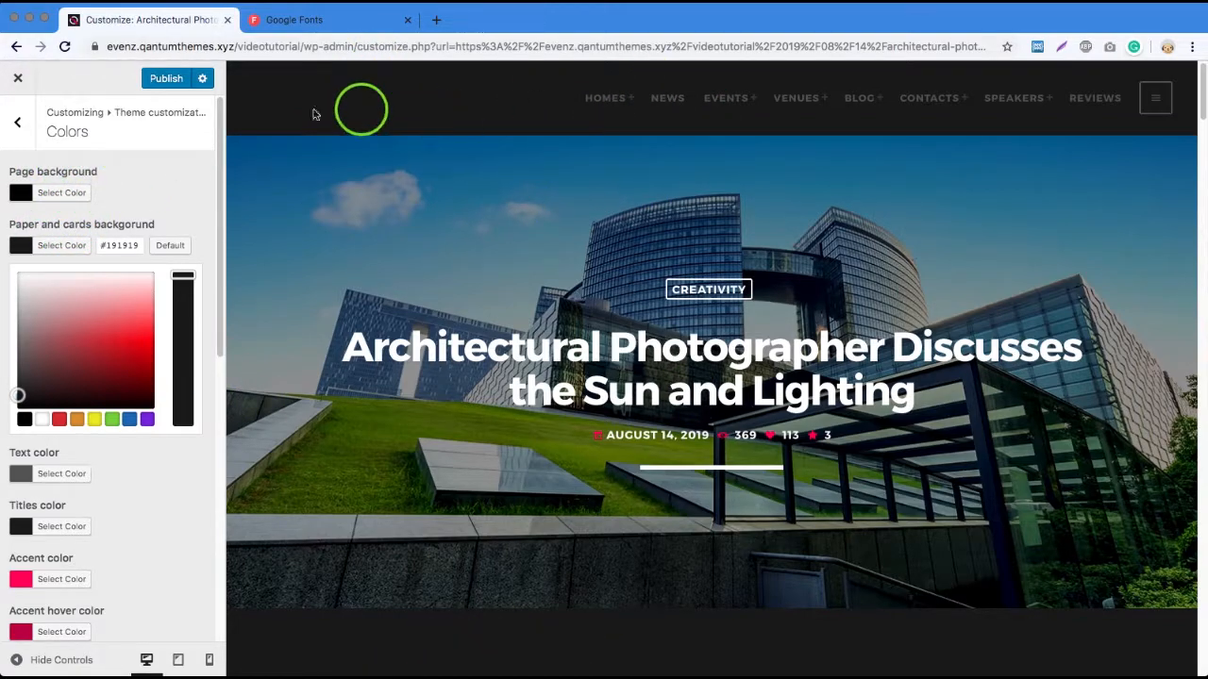
Step: Check the dark backgrounds in the page preview, and set the text color to light grey and the titles color to white (#ffffff)
scroll(713, 300, "down", 5)
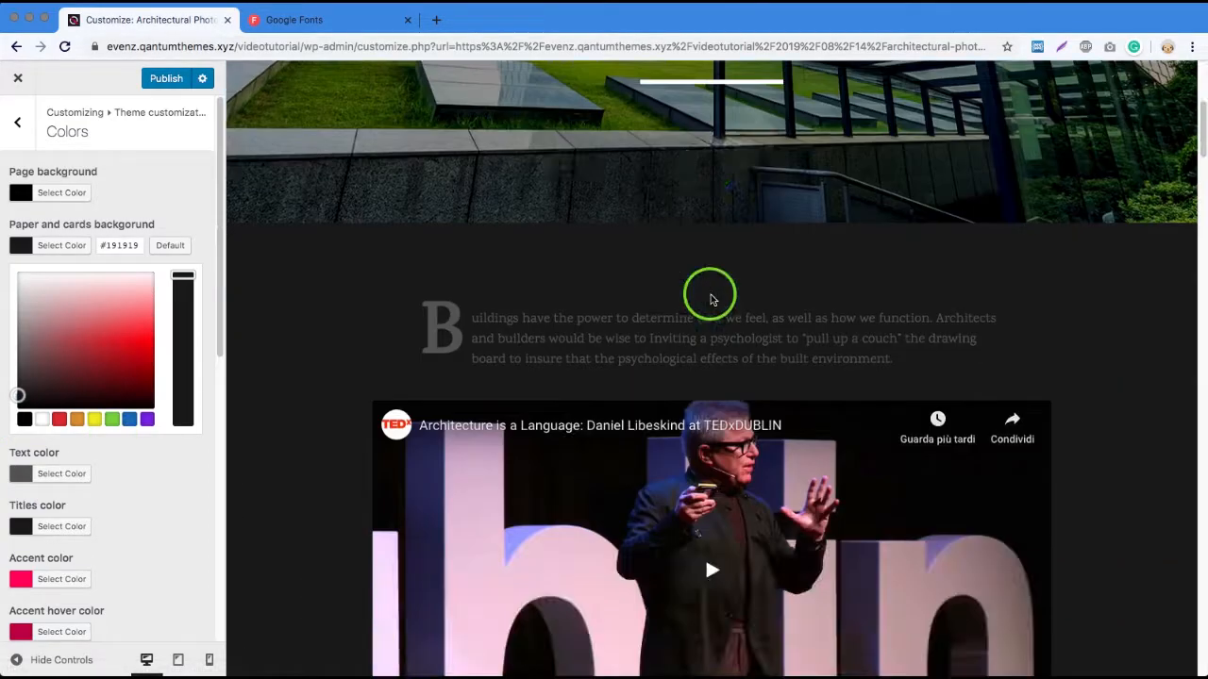
scroll(727, 296, "down", 5)
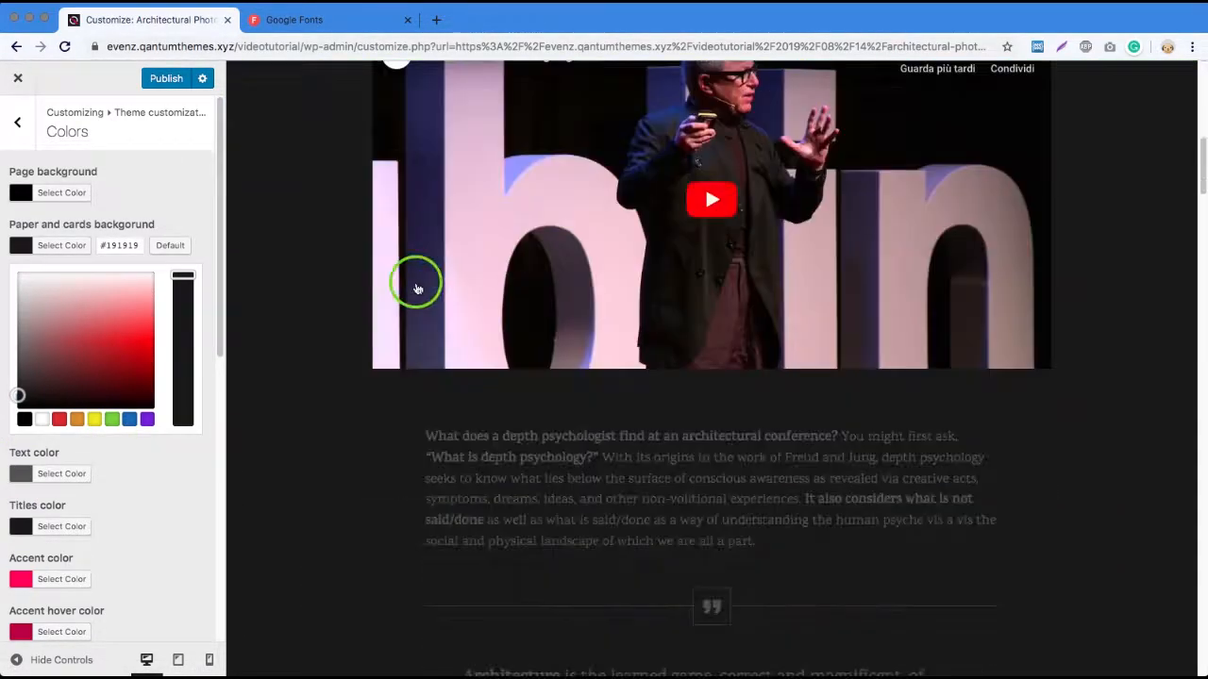
scroll(418, 289, "down", 15)
scroll(371, 302, "down", 15)
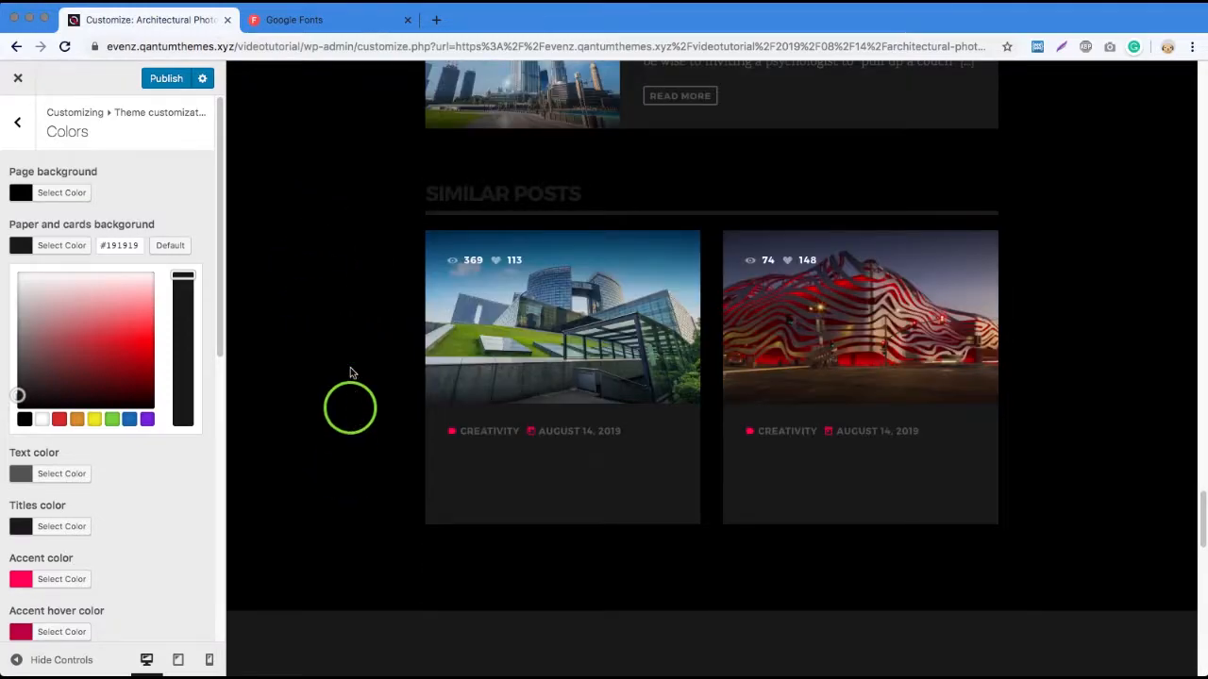
scroll(340, 431, "up", 3)
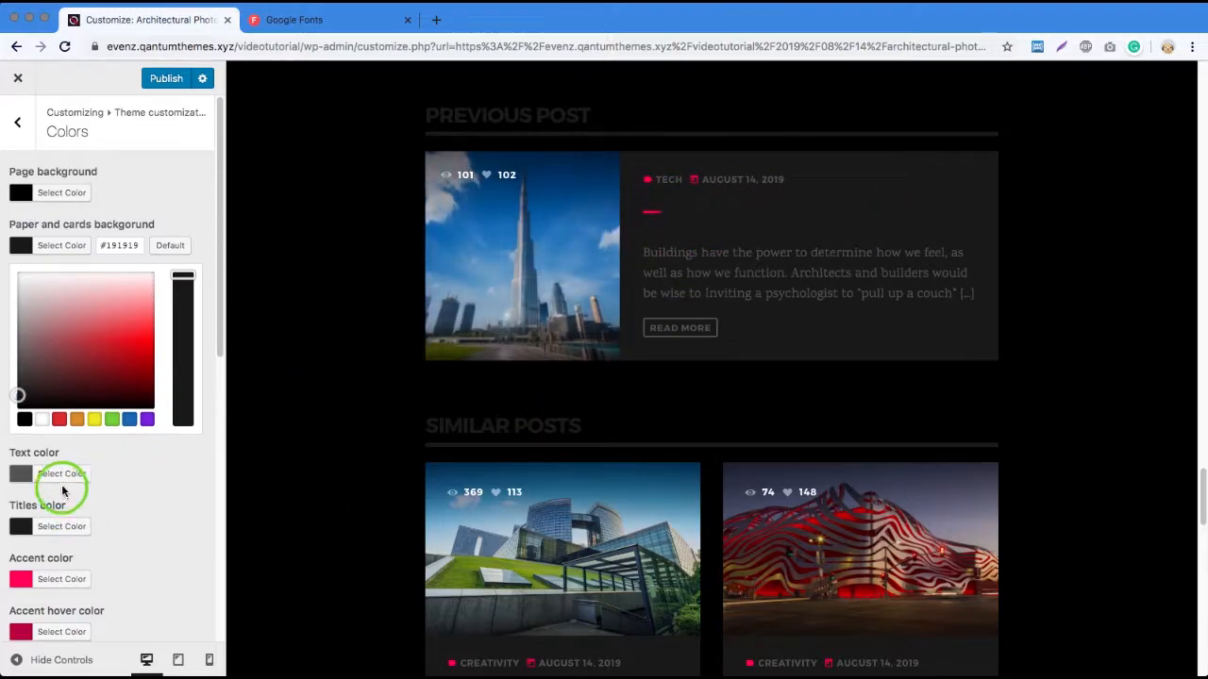
left_click(62, 492)
left_click(18, 352)
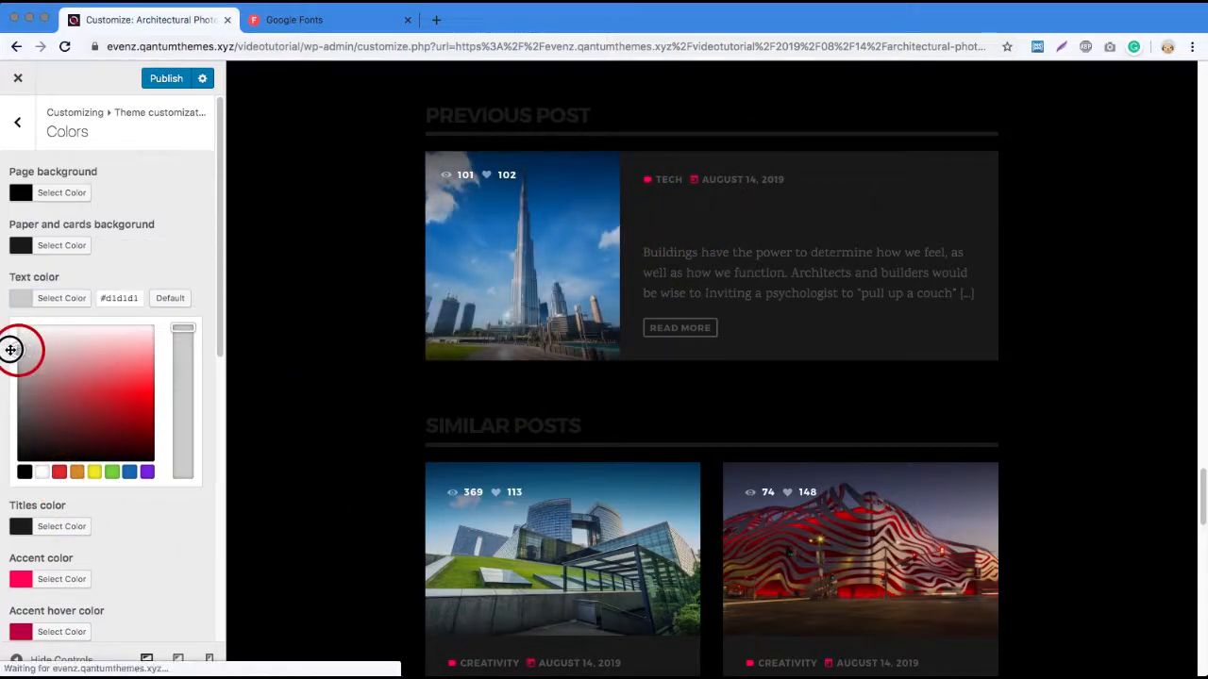
left_click(61, 526)
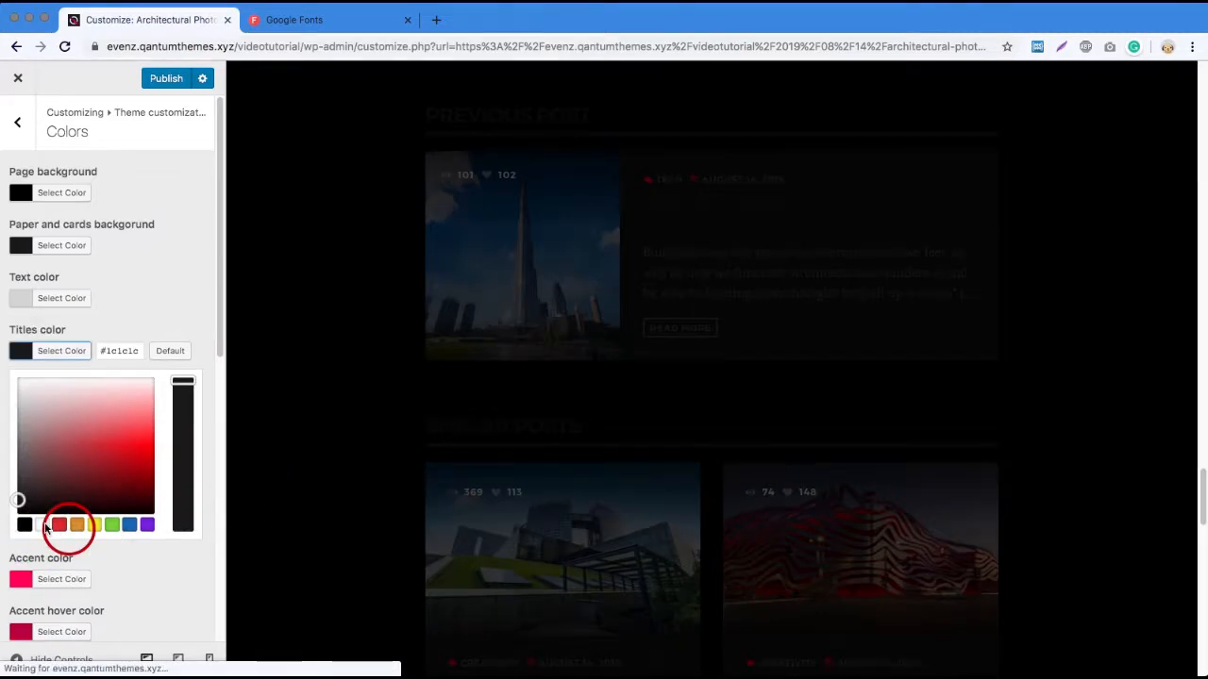
left_click(46, 526)
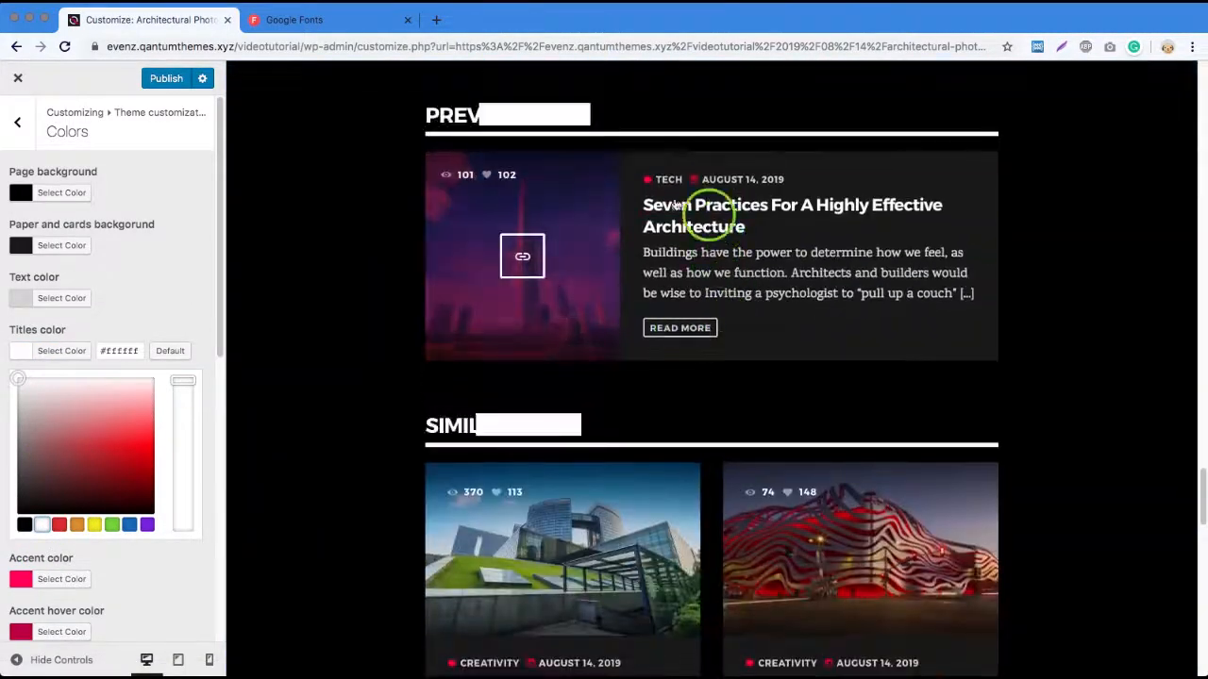
Step: Set the accent color to orange #fa9c0f
scroll(141, 547, "down", 5)
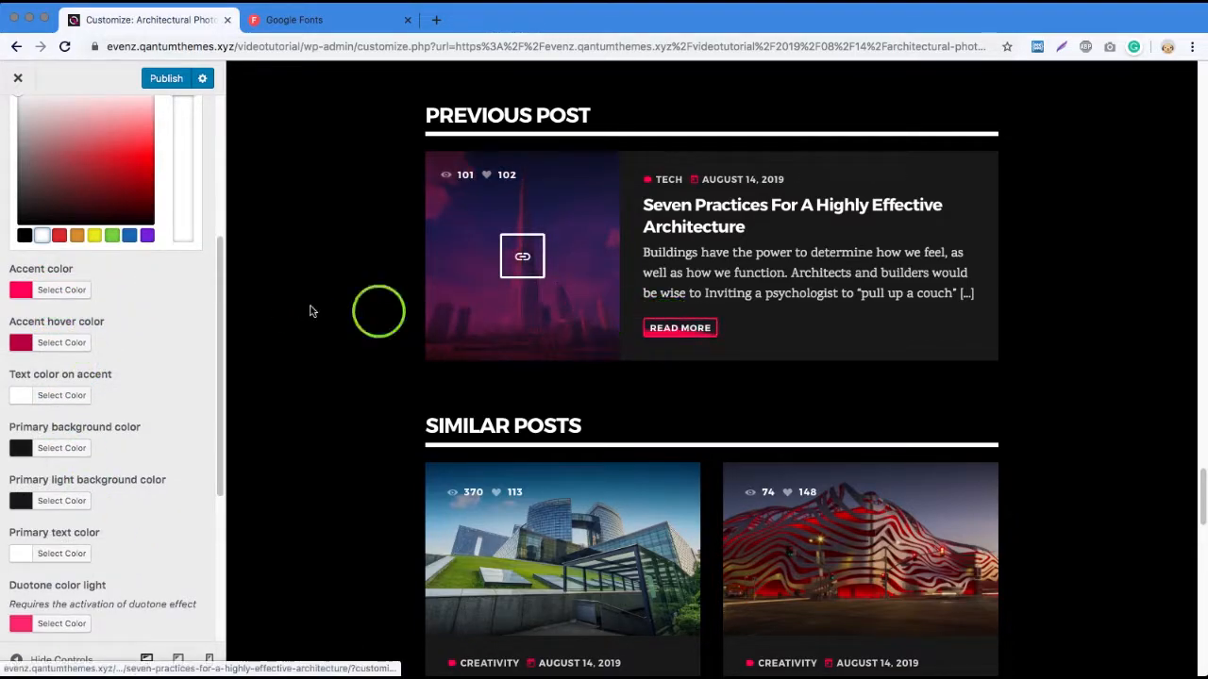
left_click(64, 291)
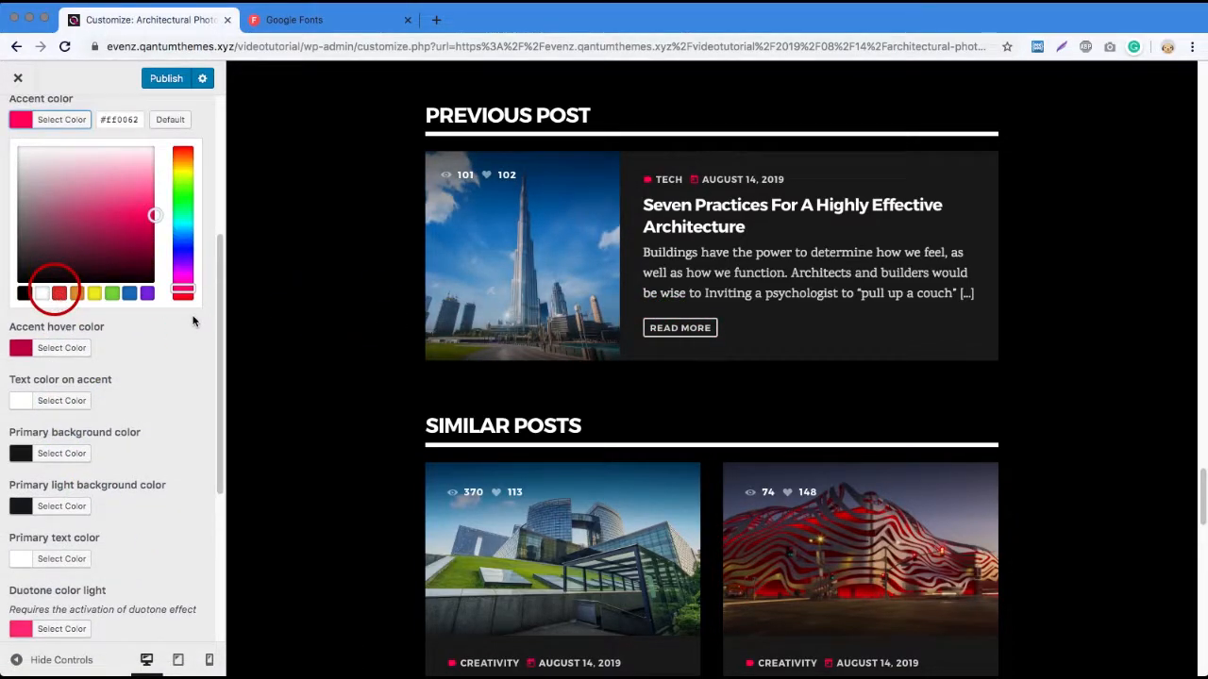
left_click(75, 295)
left_click(149, 213)
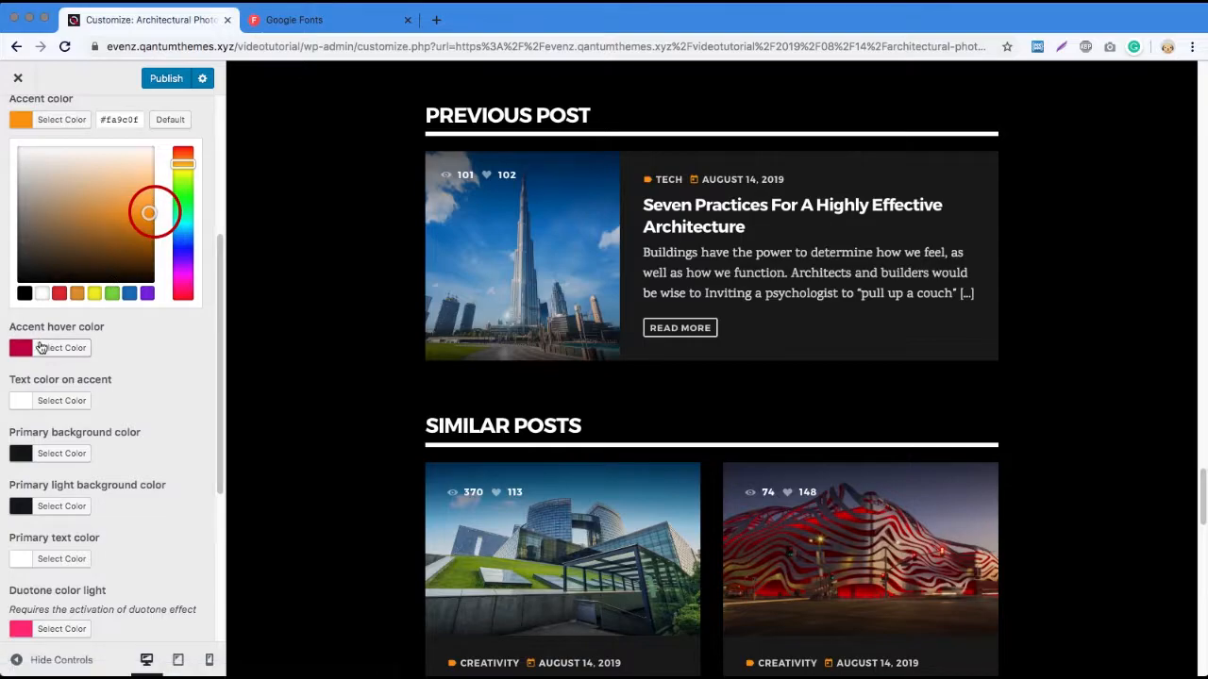
Step: Set the accent hover color to the lighter yellow-orange #f5be3c
left_click(40, 347)
left_click(76, 347)
left_click(153, 262)
left_click_drag(156, 257, 179, 231)
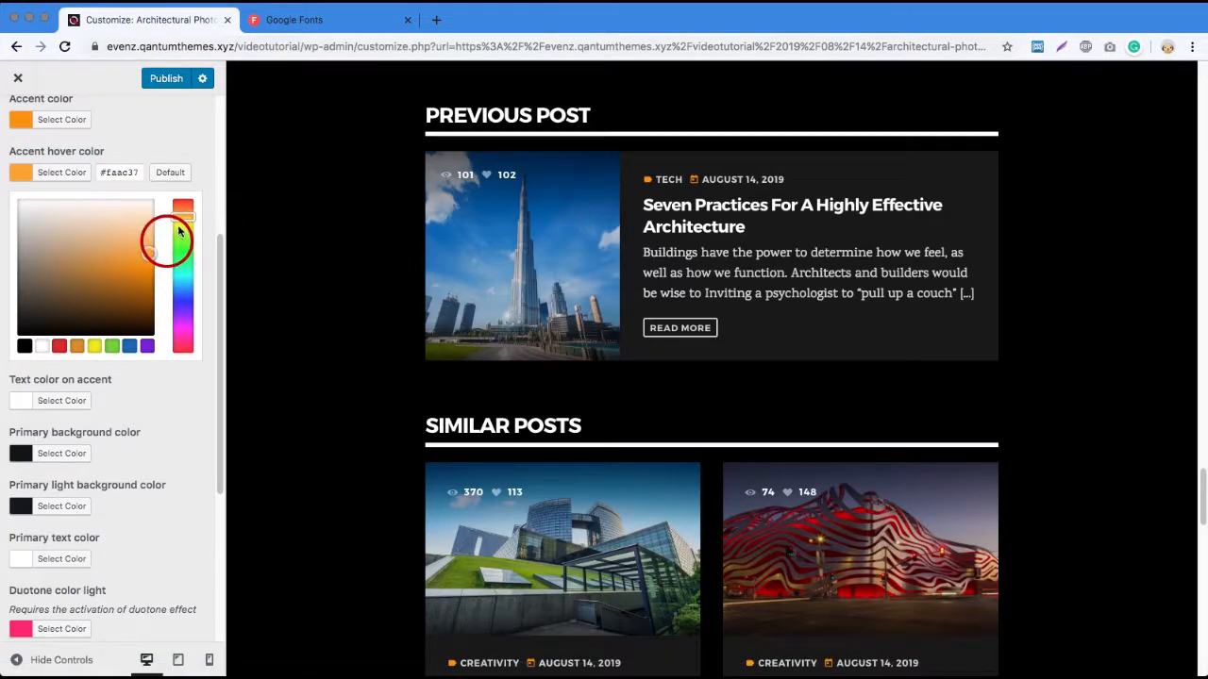
left_click(181, 216)
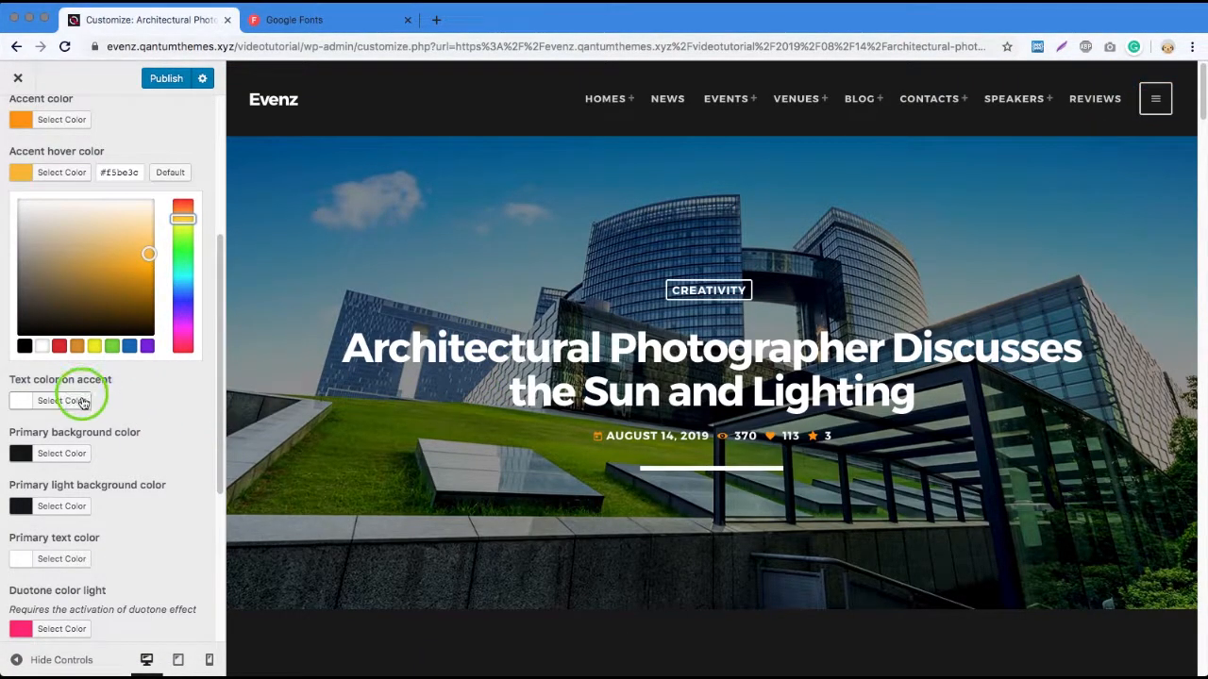
Step: Set the light duotone color to orange, about #faa019
scroll(81, 387, "down", 1)
scroll(55, 431, "down", 3)
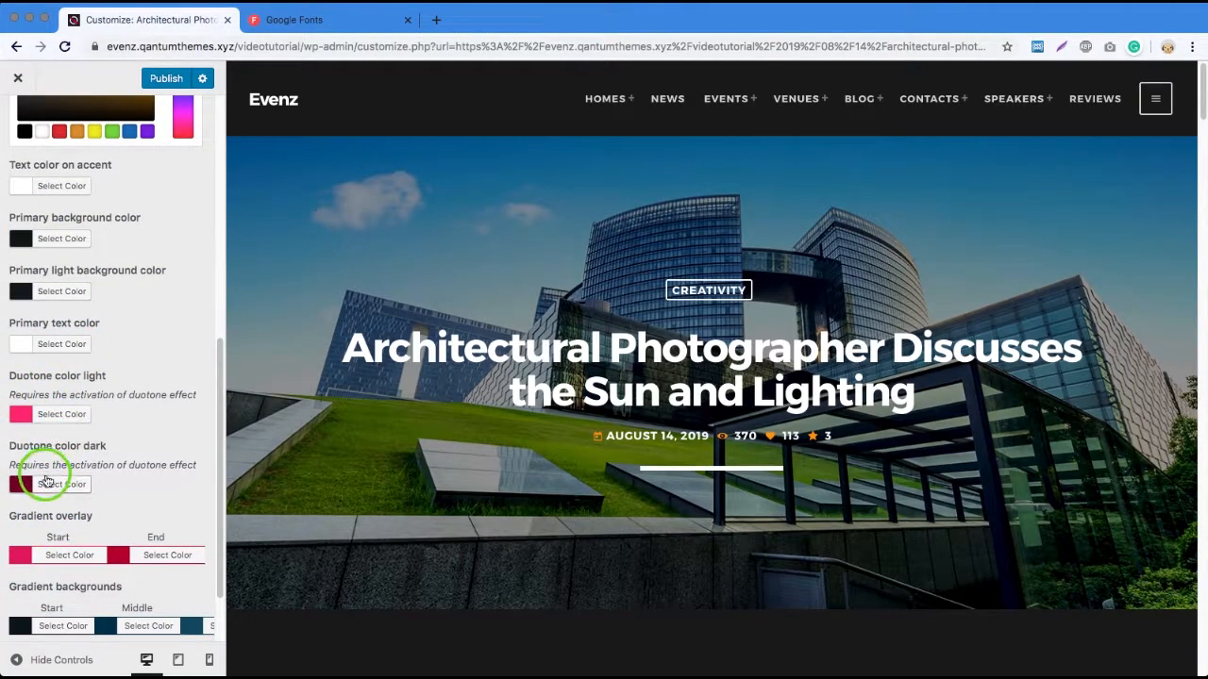
scroll(731, 431, "down", 15)
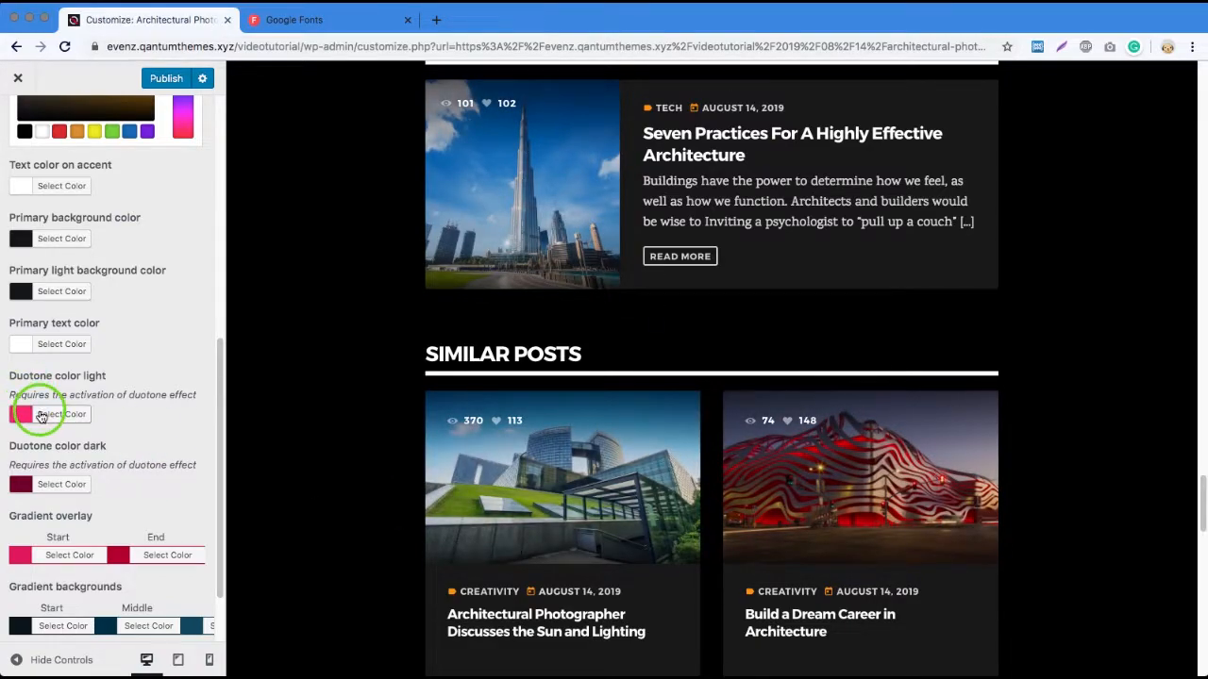
left_click(33, 412)
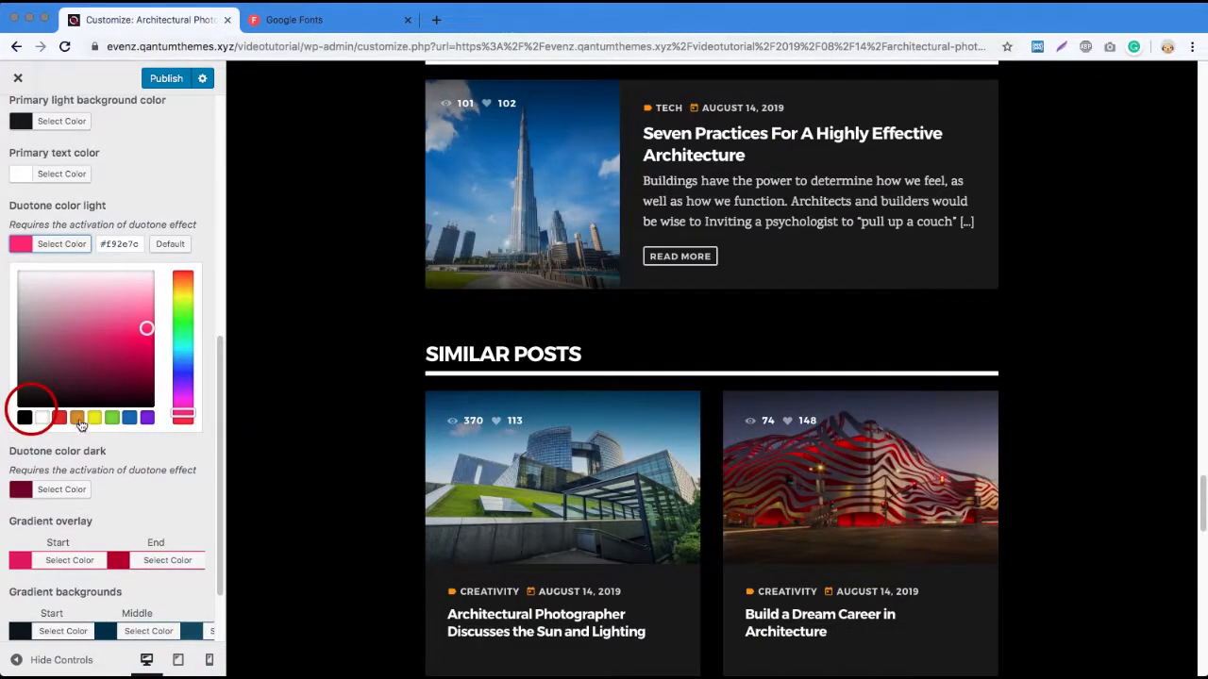
left_click(77, 417)
left_click(153, 337)
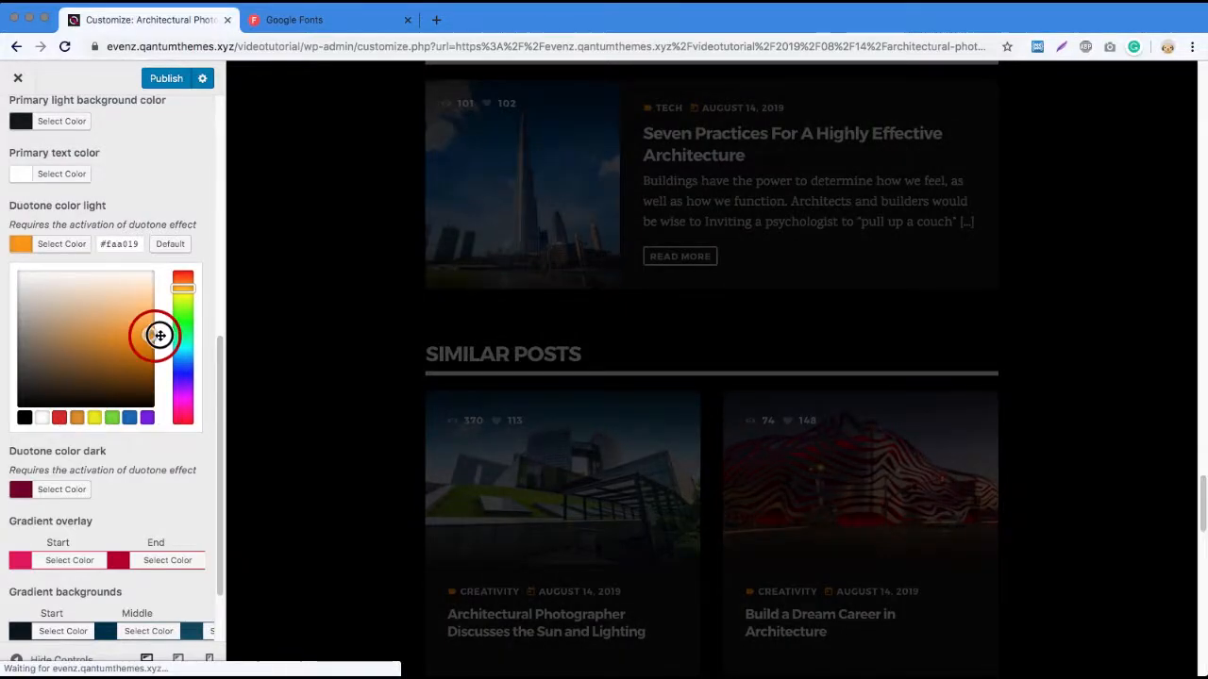
Step: Set the dark duotone color to dark orange #db4c04
left_click(21, 489)
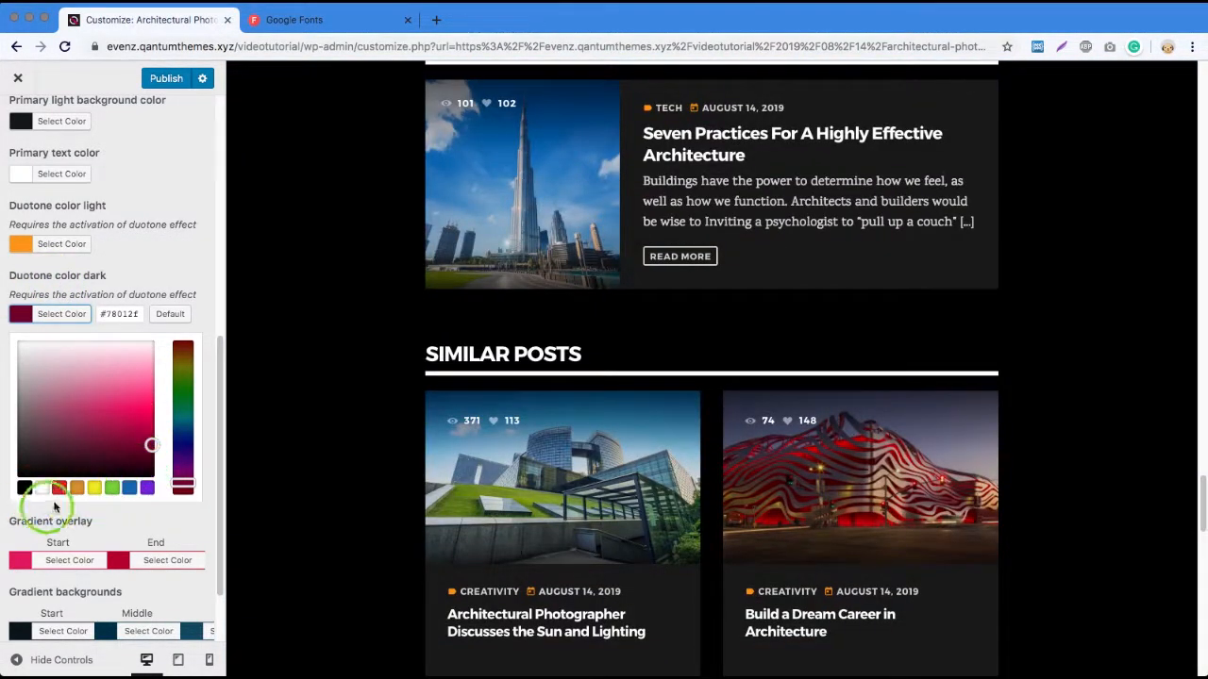
left_click(76, 488)
left_click(181, 351)
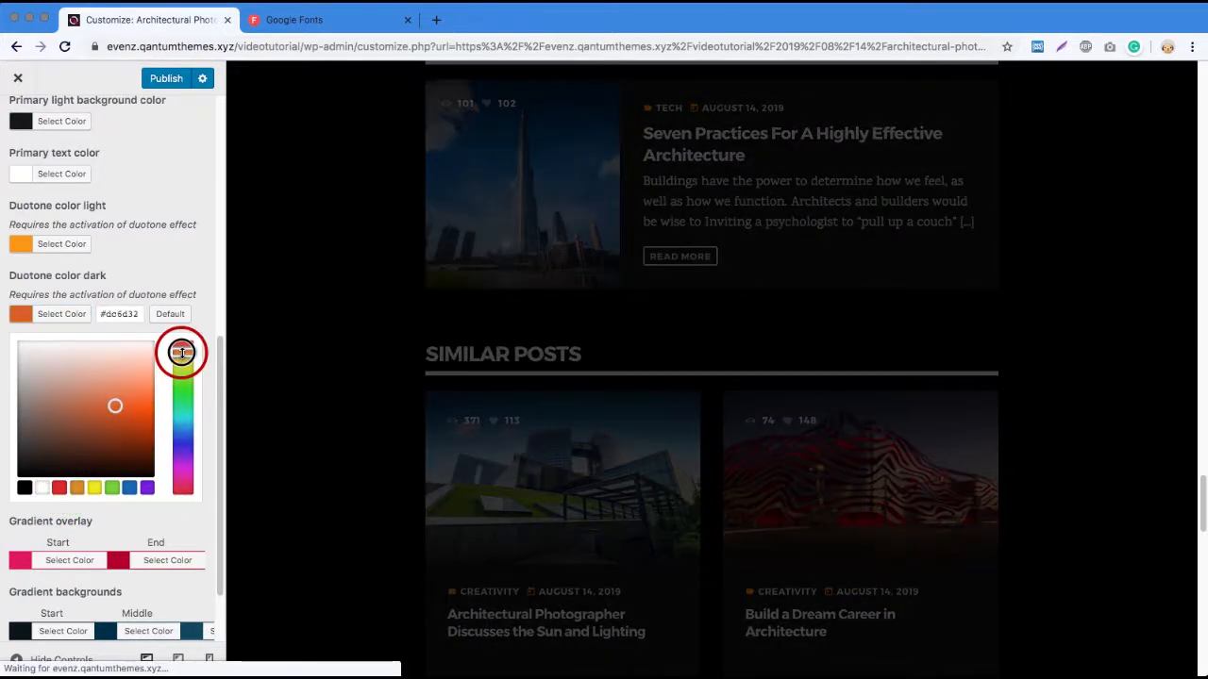
left_click(152, 418)
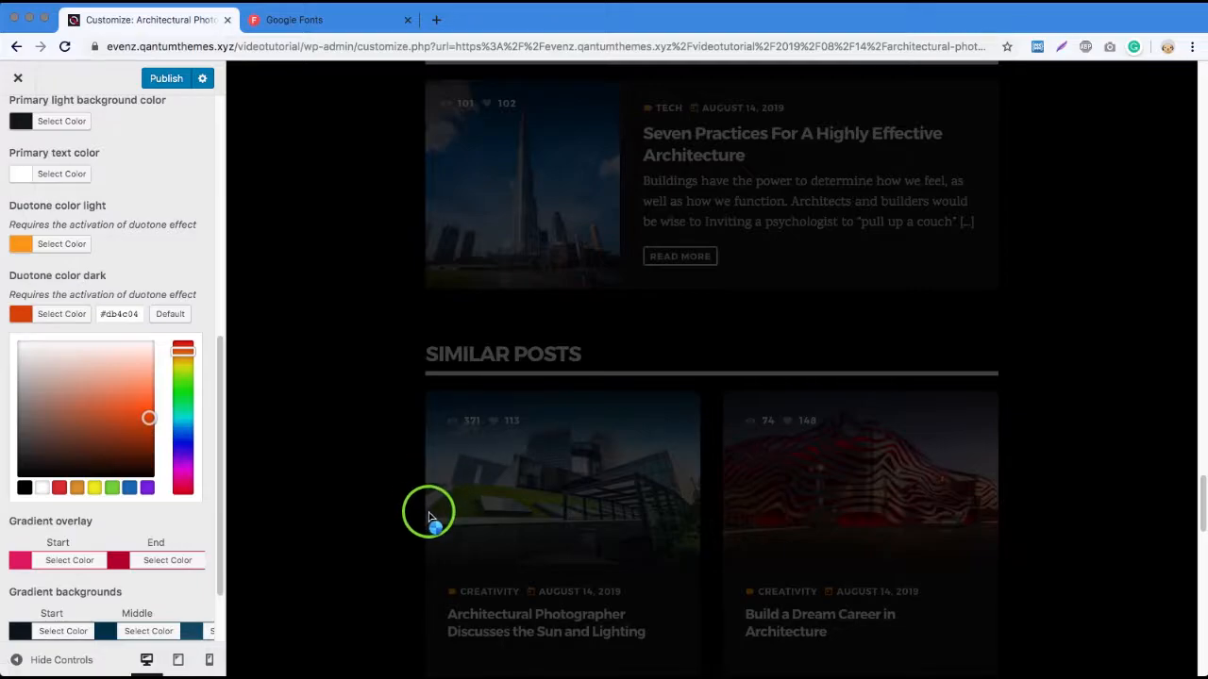
Step: Set the start color of the gradient overlay to the preset orange
scroll(410, 492, "down", 15)
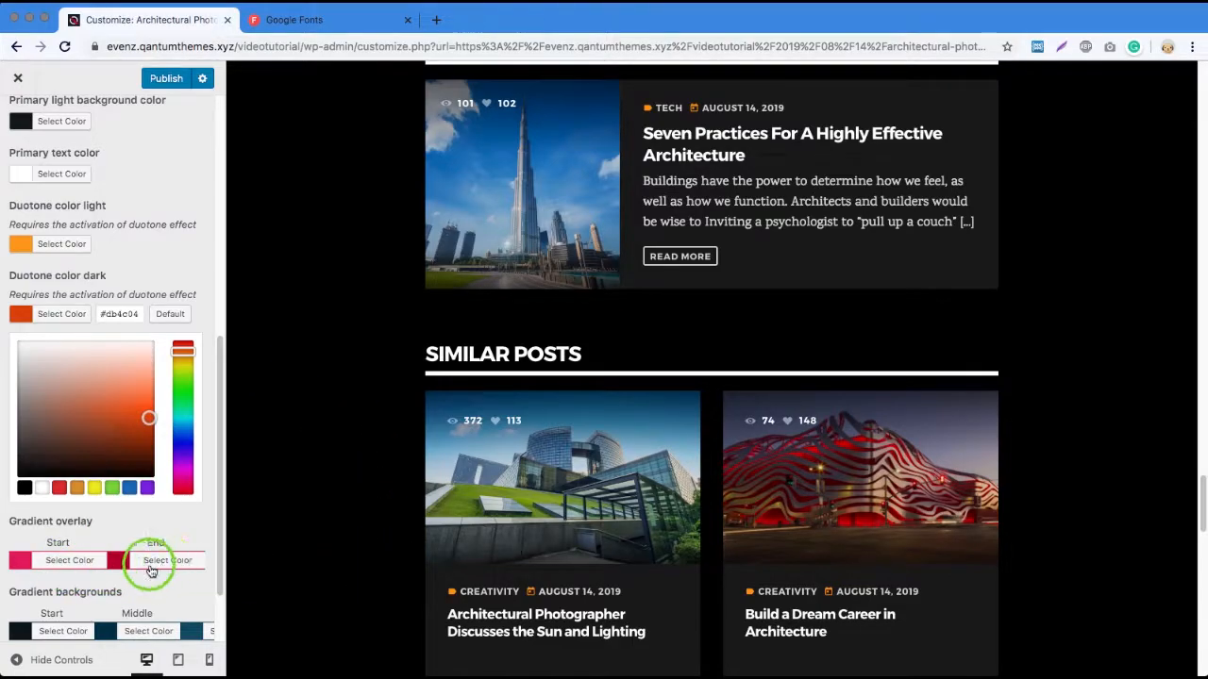
scroll(158, 566, "down", 3)
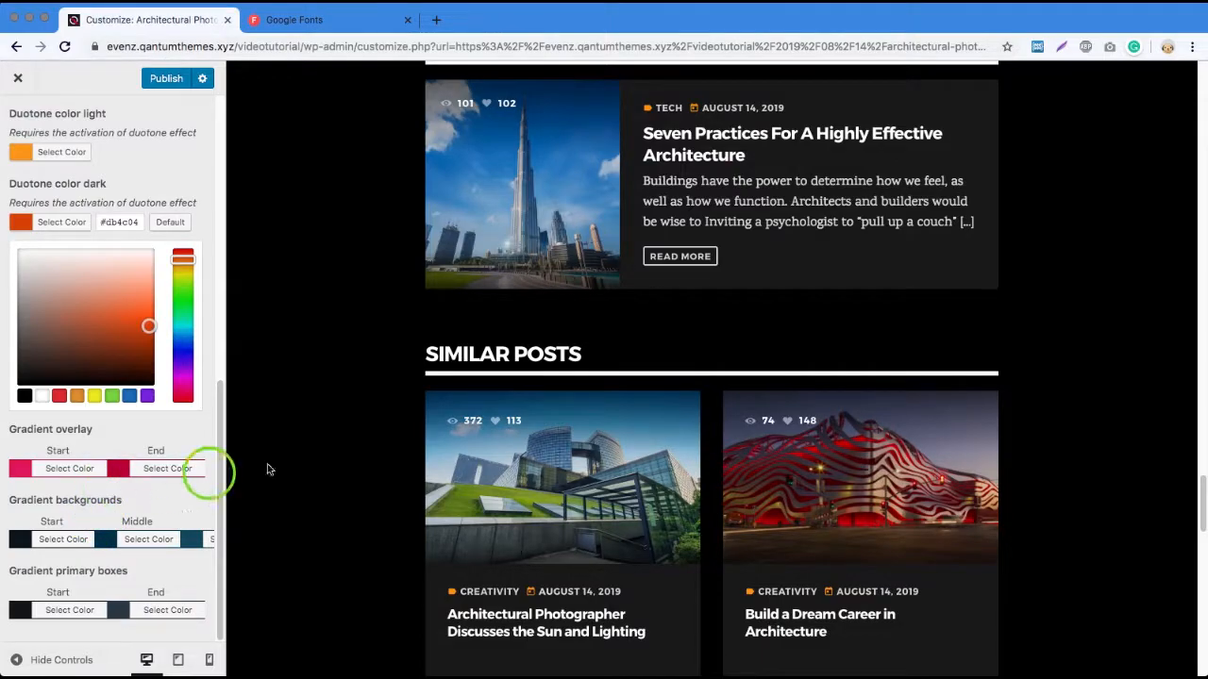
left_click(57, 468)
left_click(75, 483)
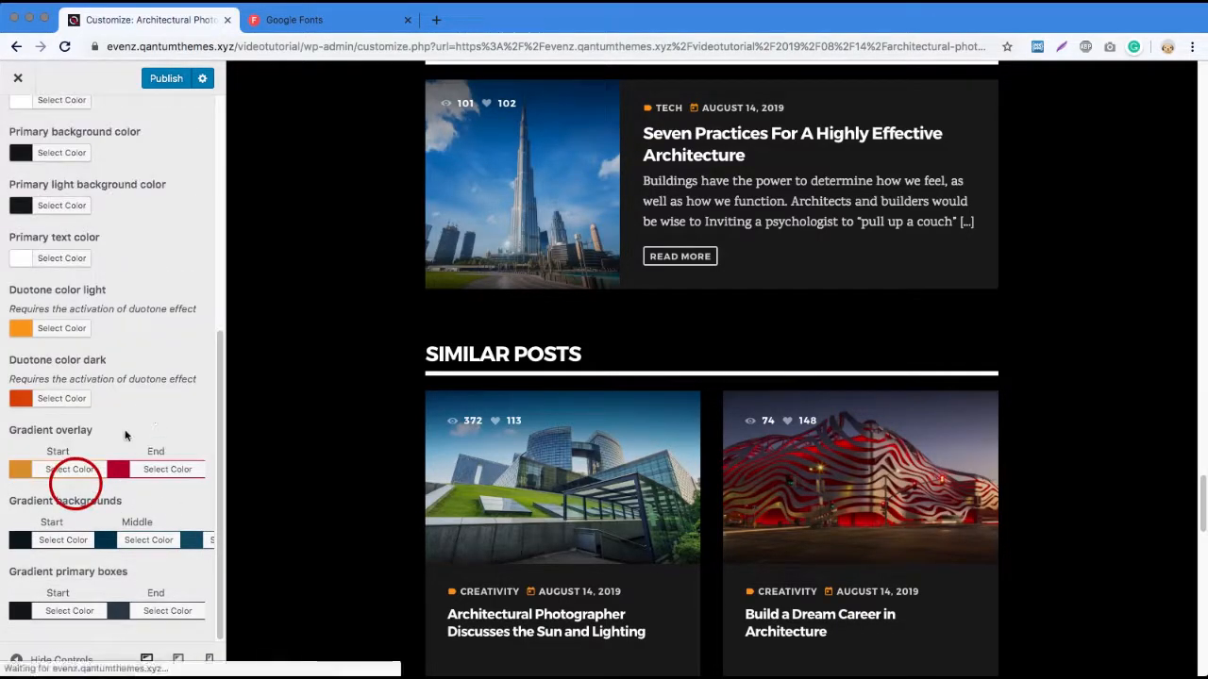
Step: Set the end color of the gradient overlay to a light red
left_click(148, 469)
scroll(109, 517, "down", 4)
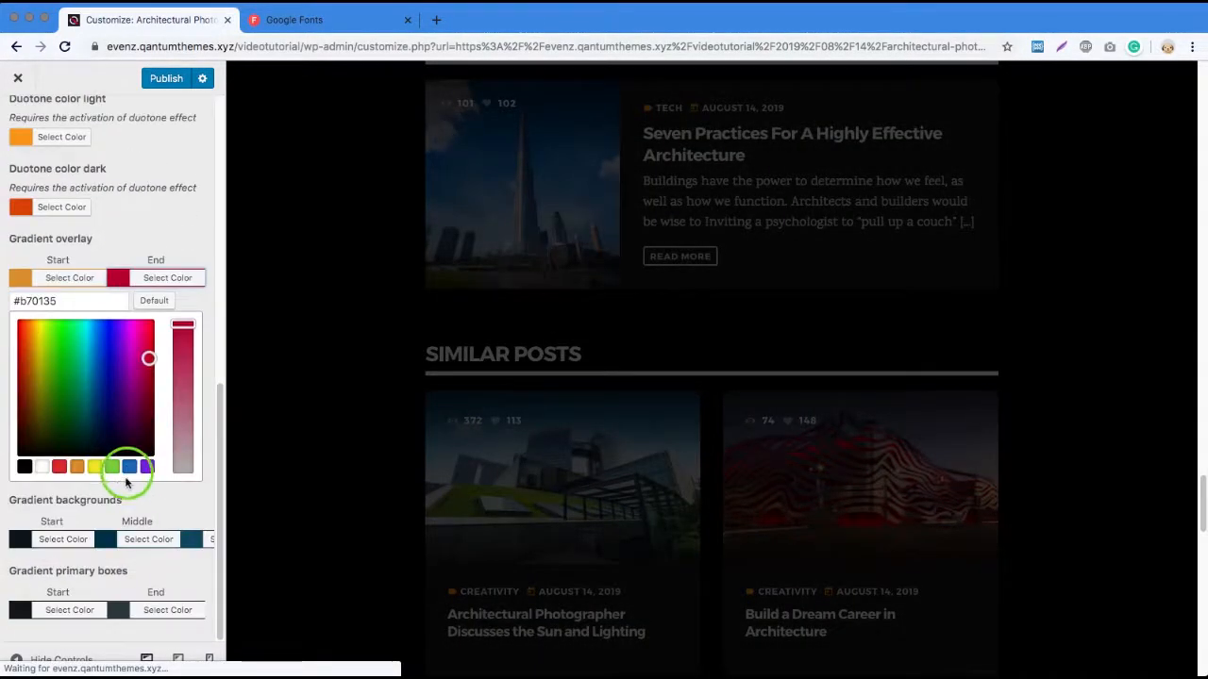
left_click(79, 468)
left_click(133, 474)
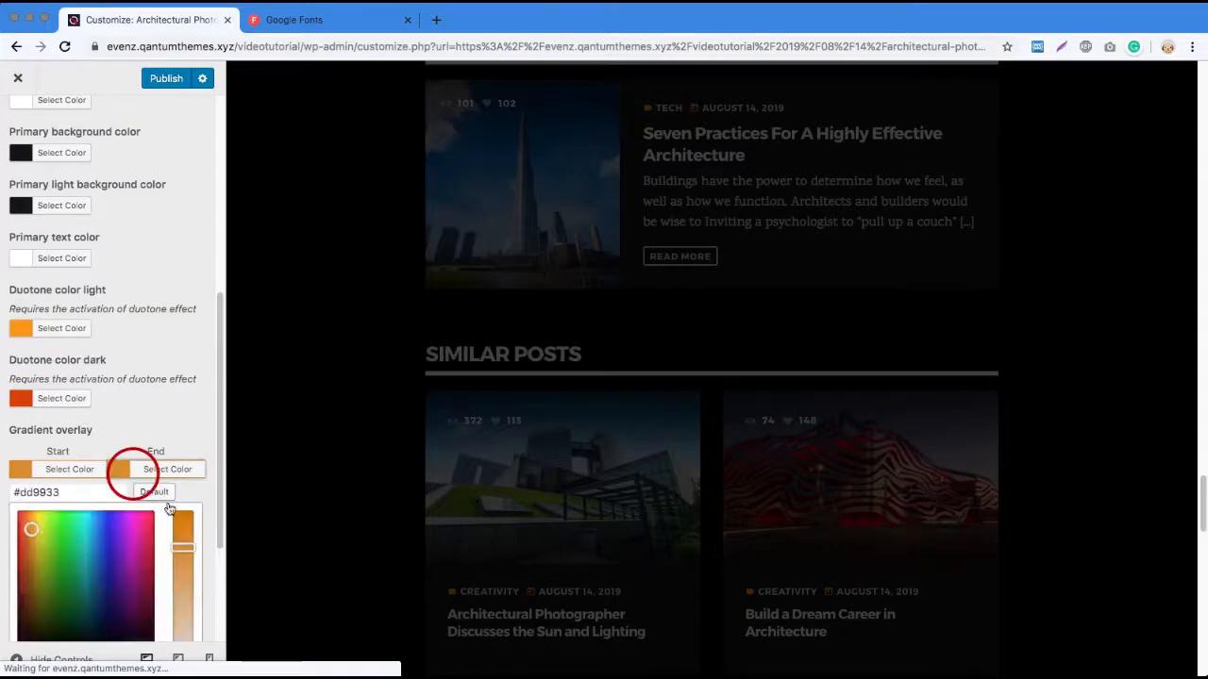
scroll(127, 528, "down", 4)
left_click(19, 329)
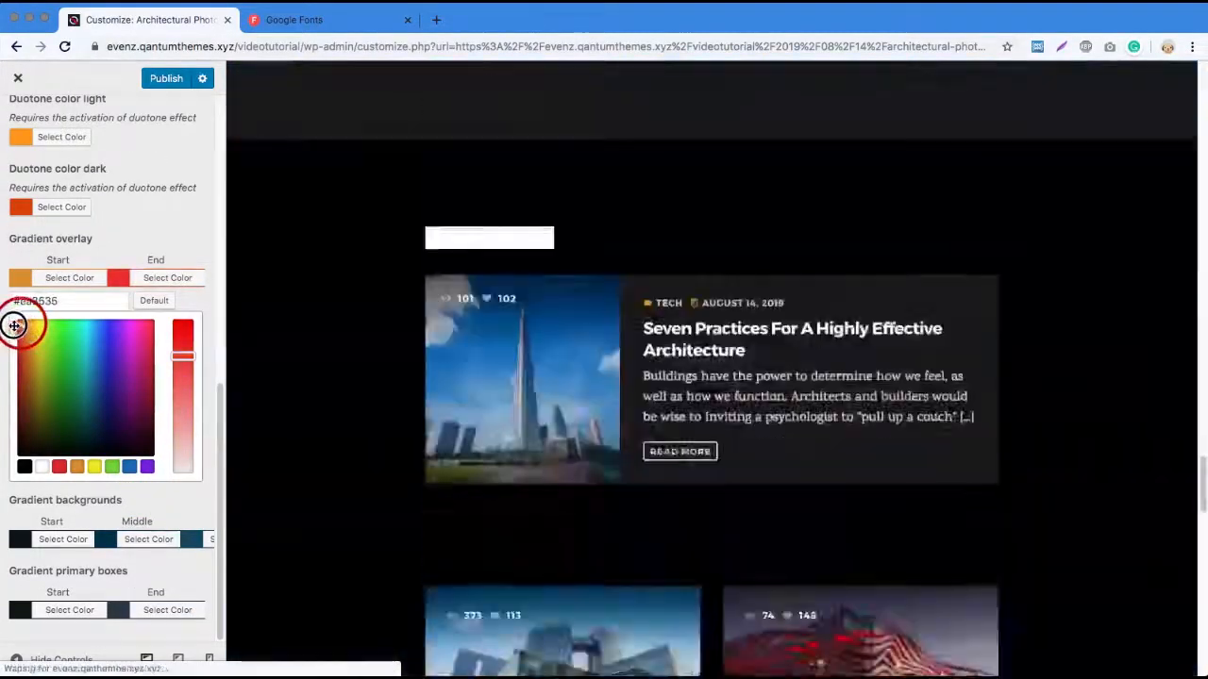
Step: Open the theme's typography settings and examine the contents, bold, headings and captions font settings against the previewed post
scroll(135, 280, "up", 10)
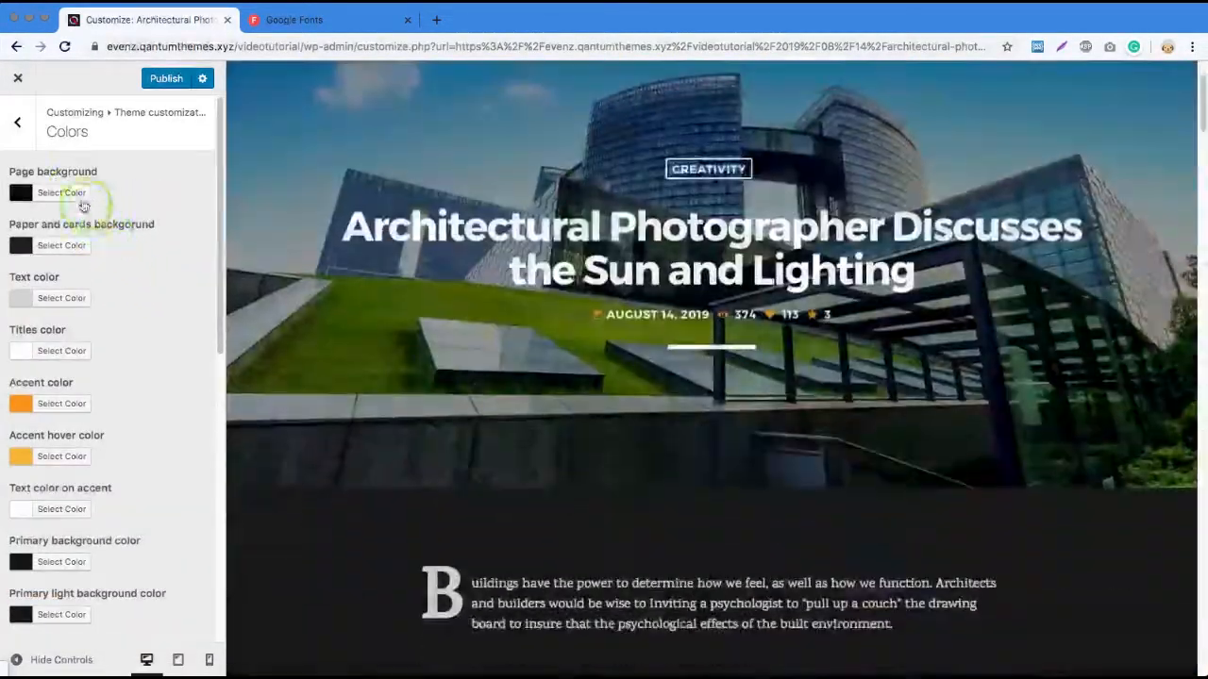
left_click(20, 132)
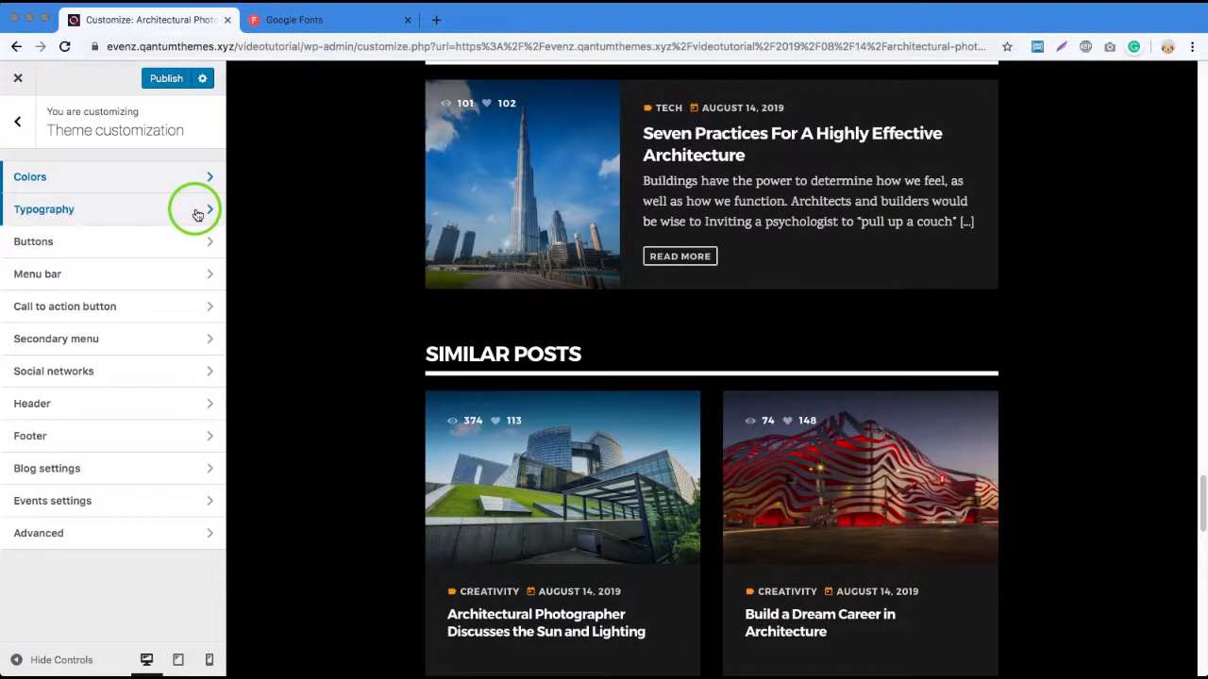
left_click(203, 212)
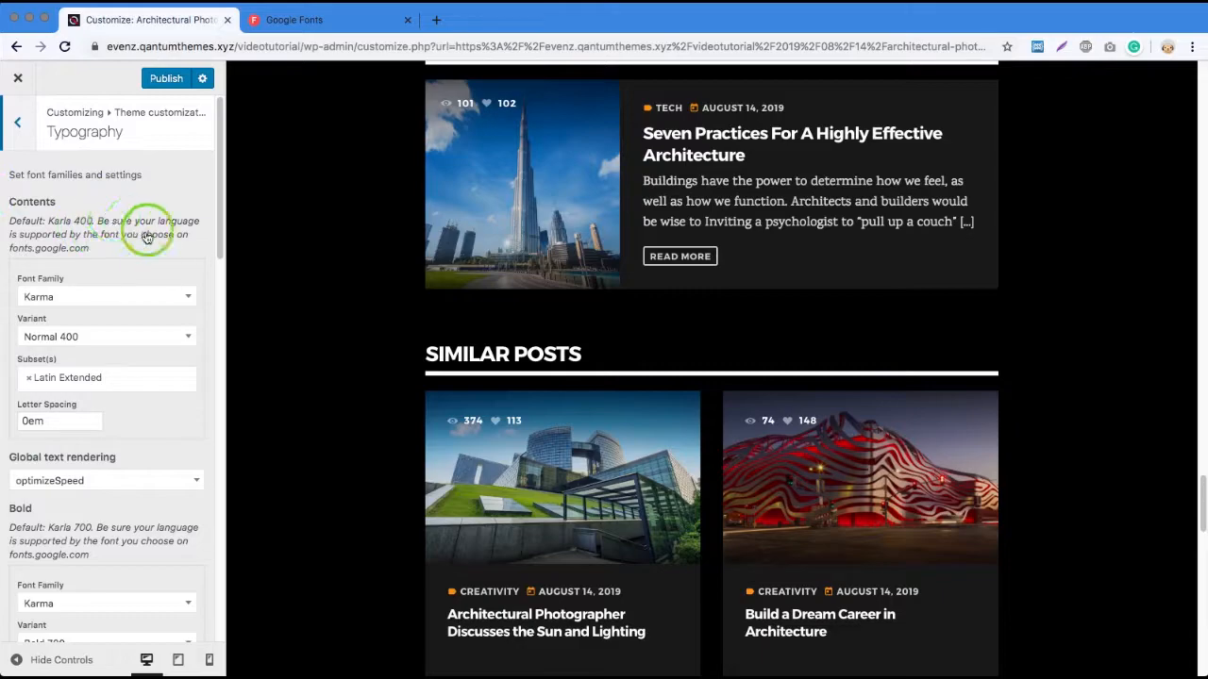
scroll(118, 490, "down", 3)
scroll(108, 377, "down", 5)
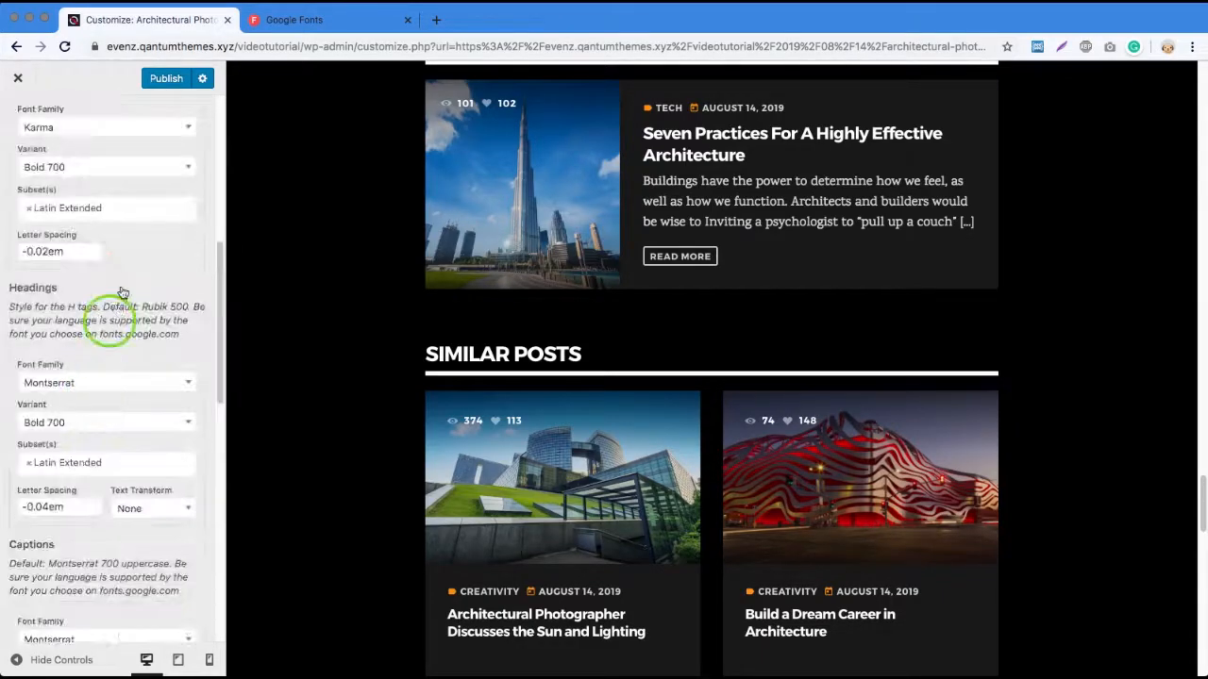
scroll(94, 302, "down", 1)
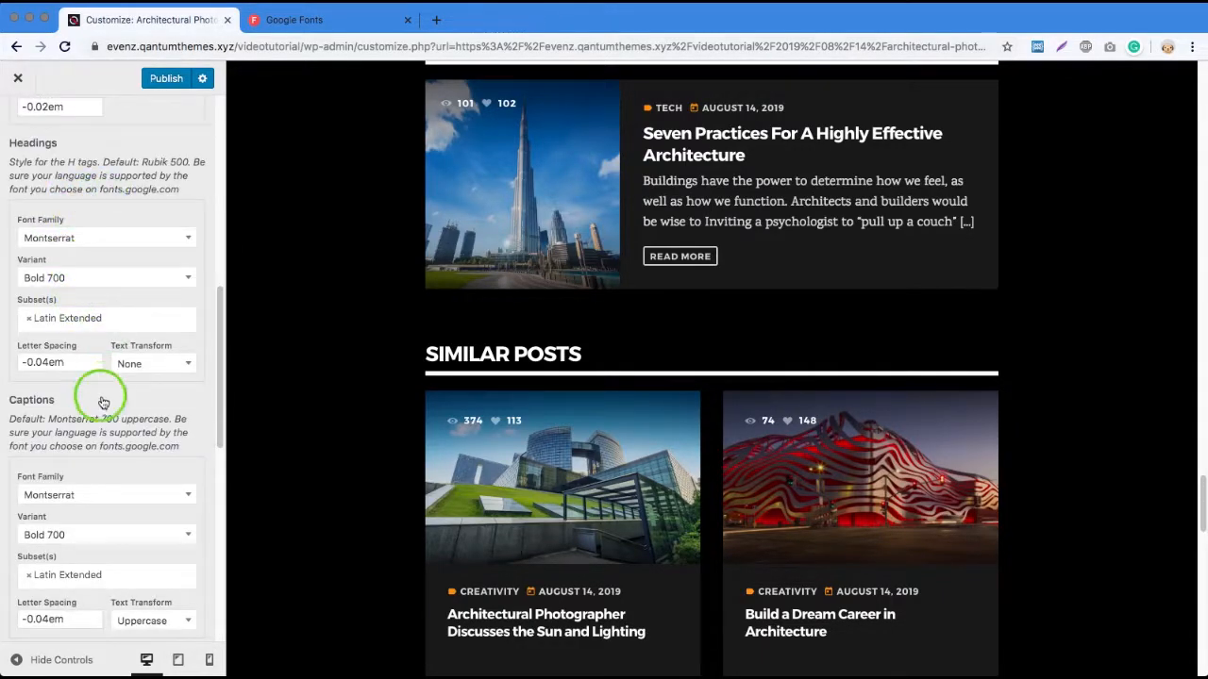
scroll(87, 387, "down", 2)
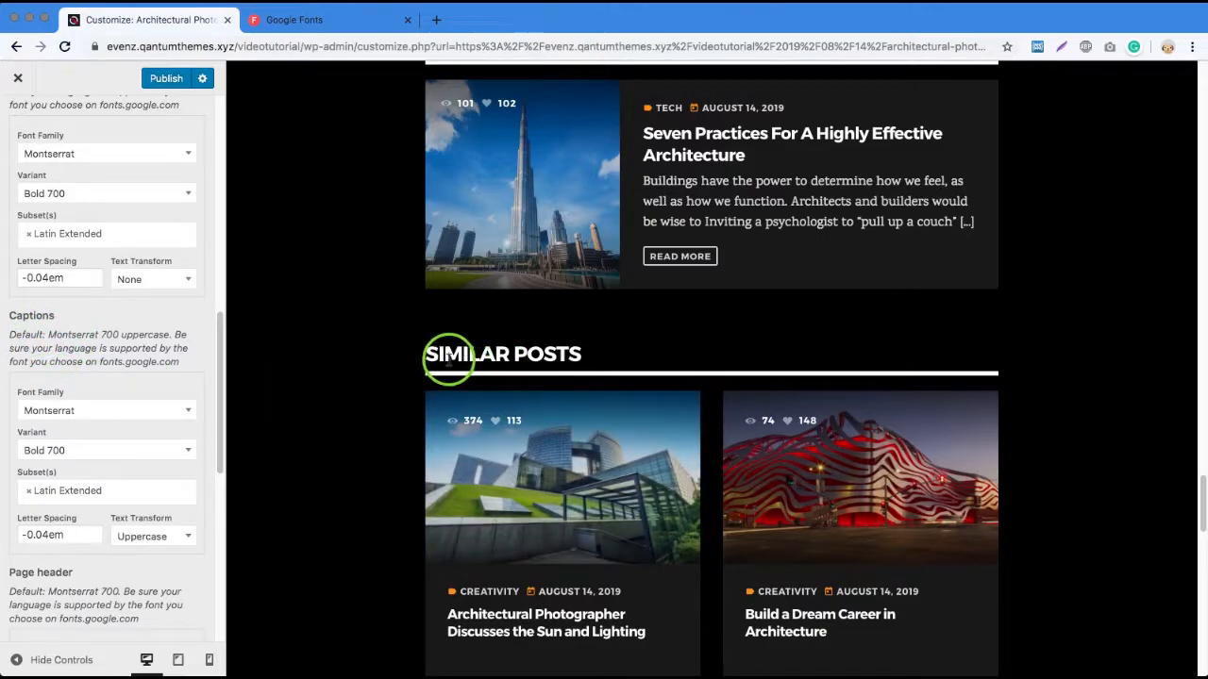
left_click_drag(446, 354, 566, 357)
Step: Examine the page header and the menu, buttons and metas font settings, comparing them with the post's title, date and body text
scroll(94, 415, "down", 3)
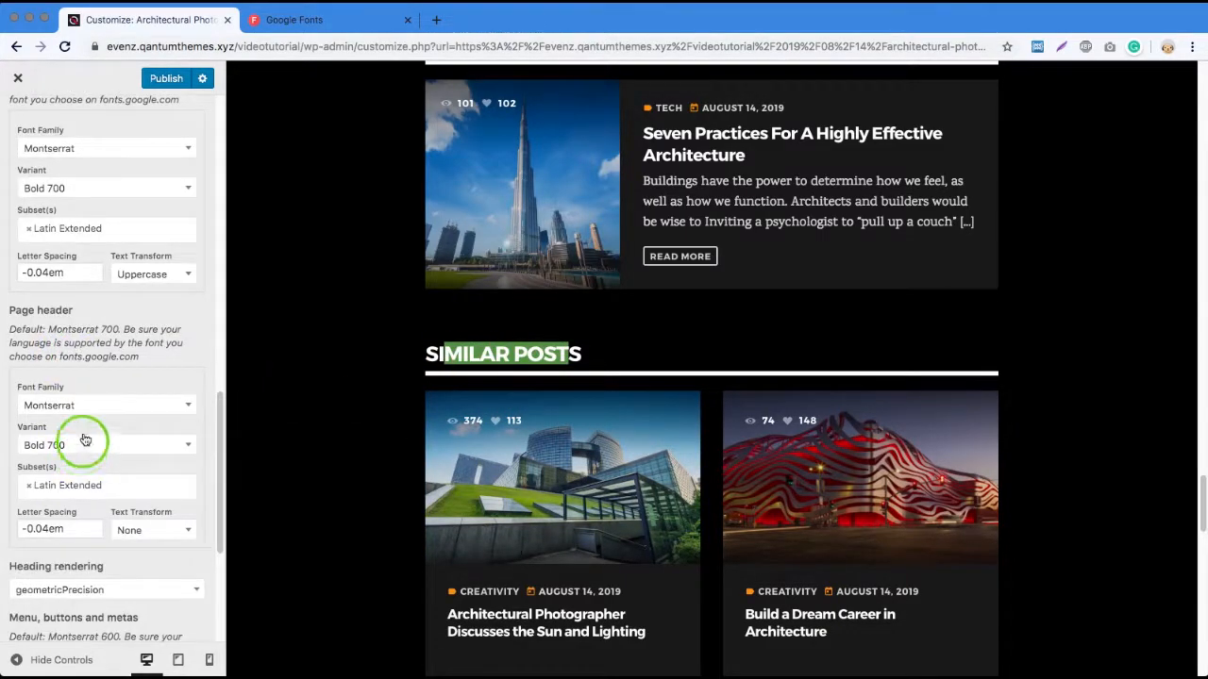
scroll(567, 389, "up", 20)
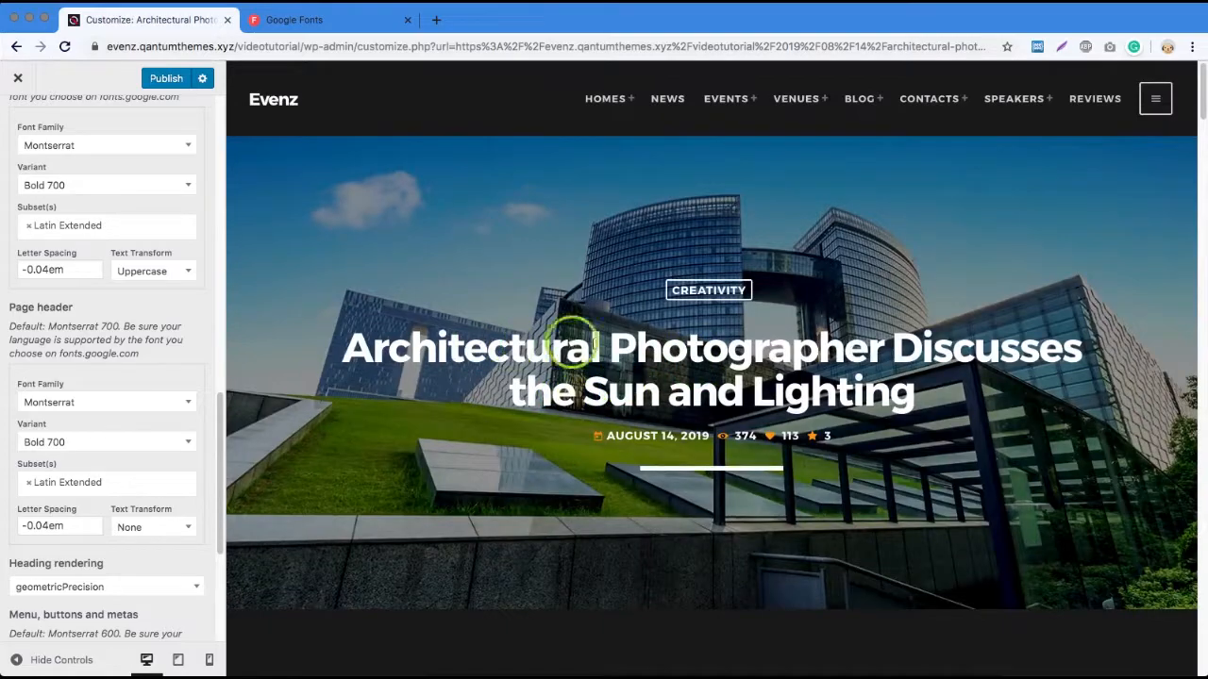
scroll(81, 432, "down", 3)
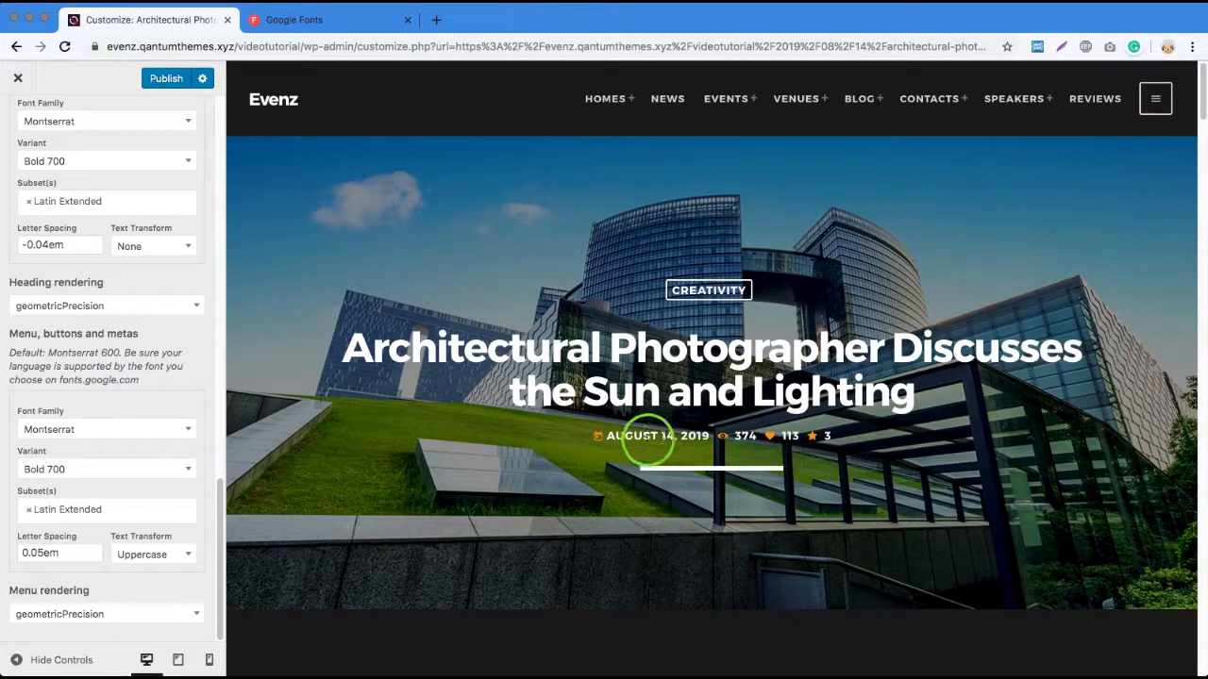
left_click_drag(625, 439, 699, 440)
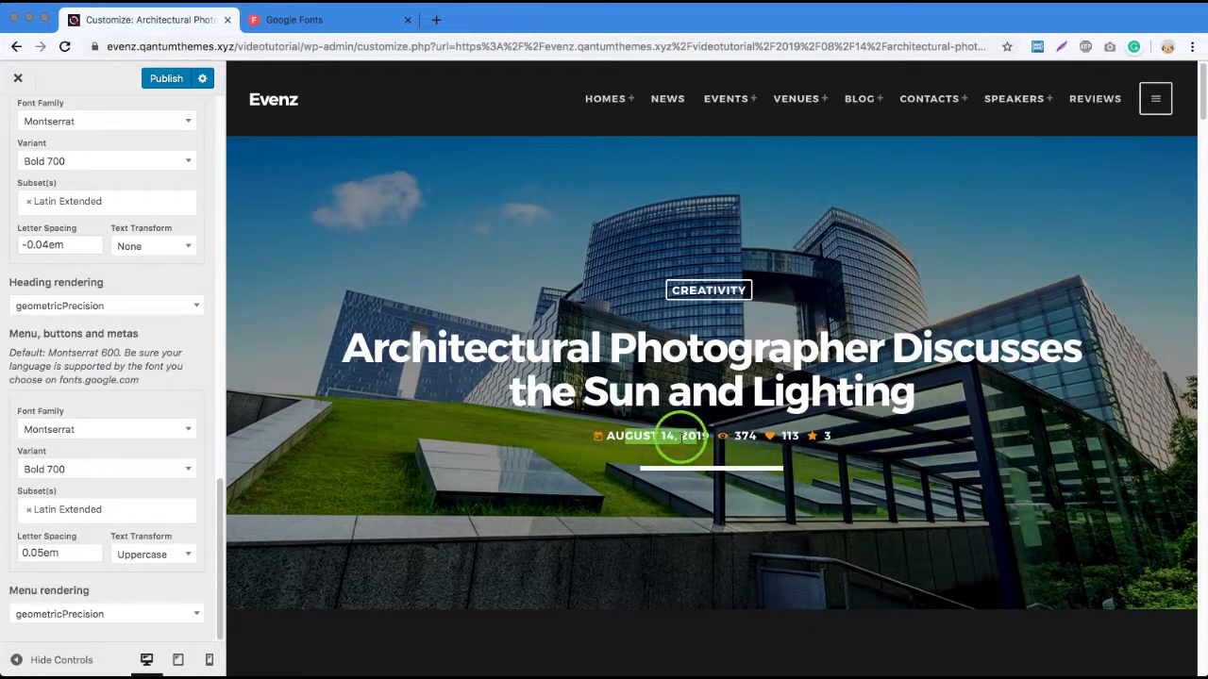
scroll(122, 392, "up", 10)
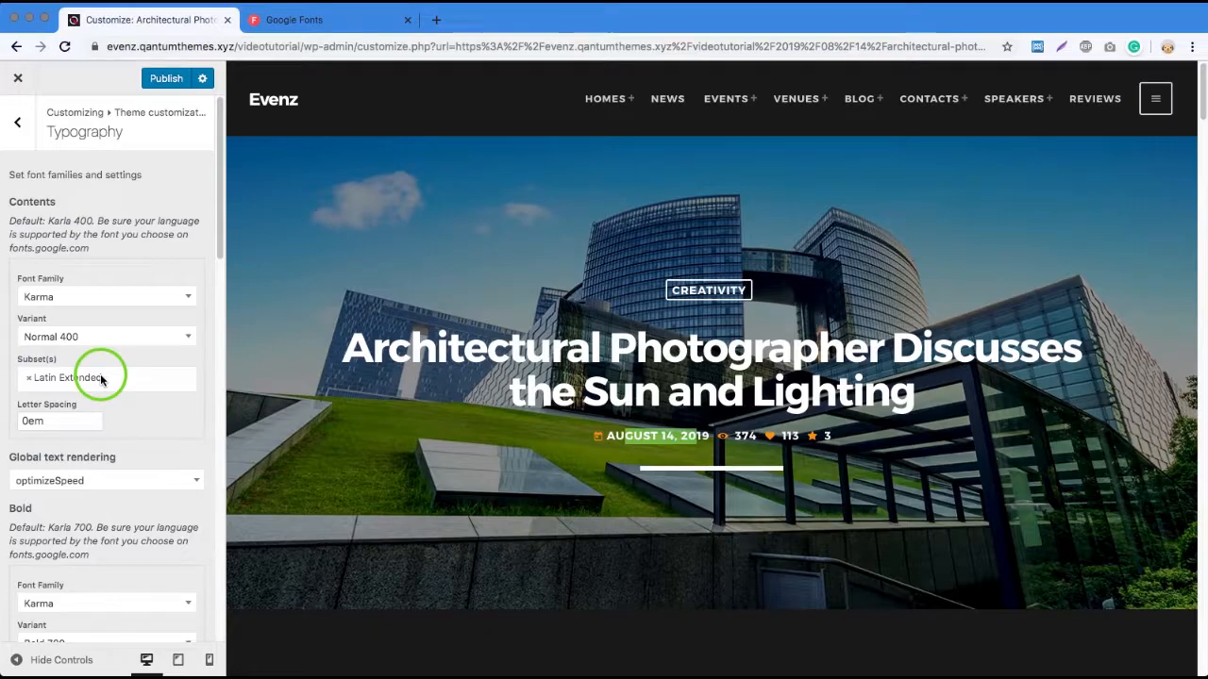
scroll(98, 378, "down", 6)
scroll(453, 371, "down", 10)
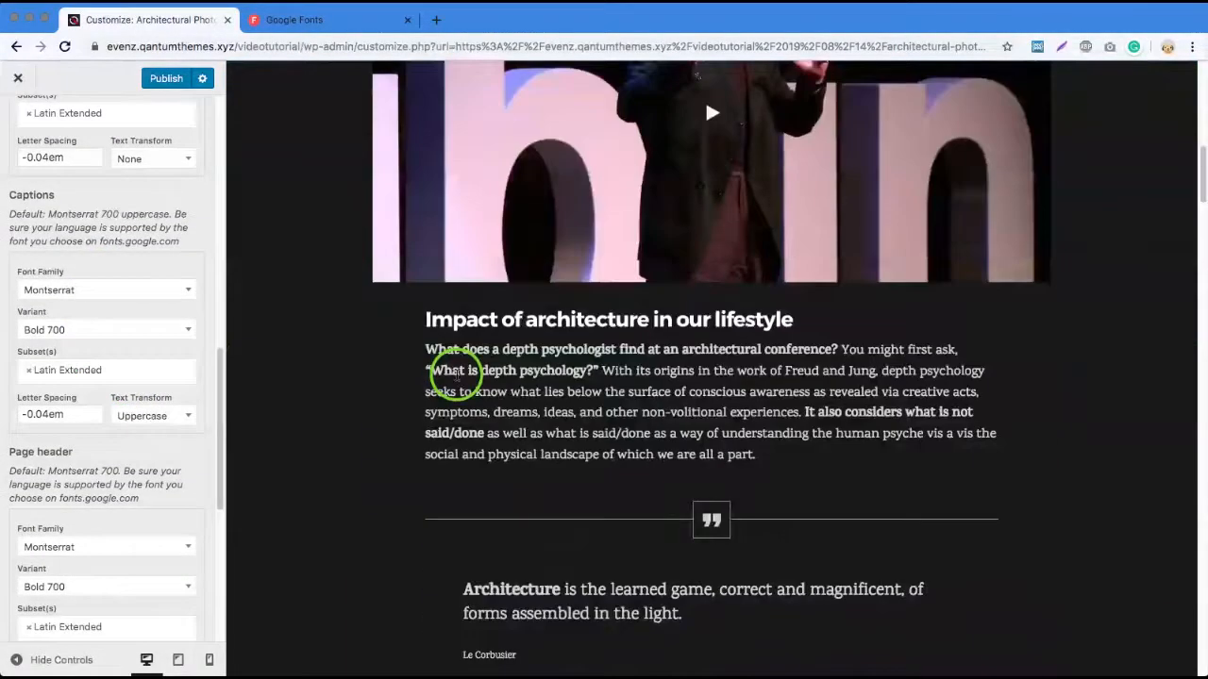
Step: Set the headings font family to Fjalla One and check which variants it offers
scroll(107, 310, "up", 4)
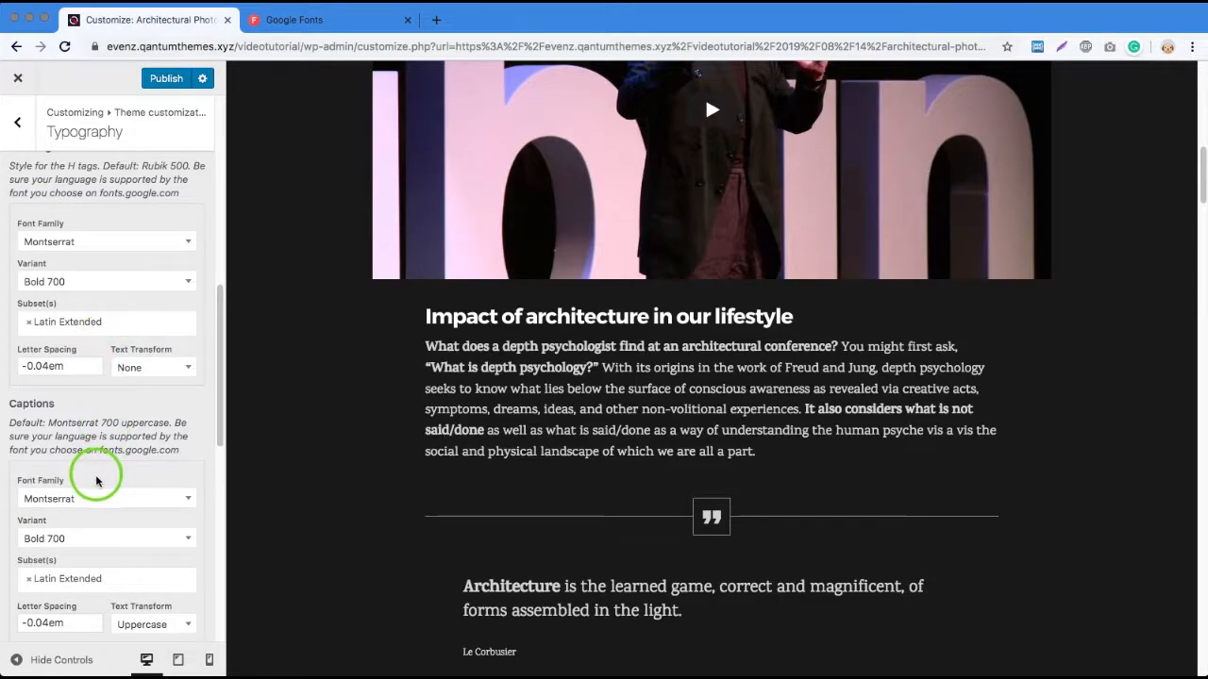
scroll(95, 455, "up", 3)
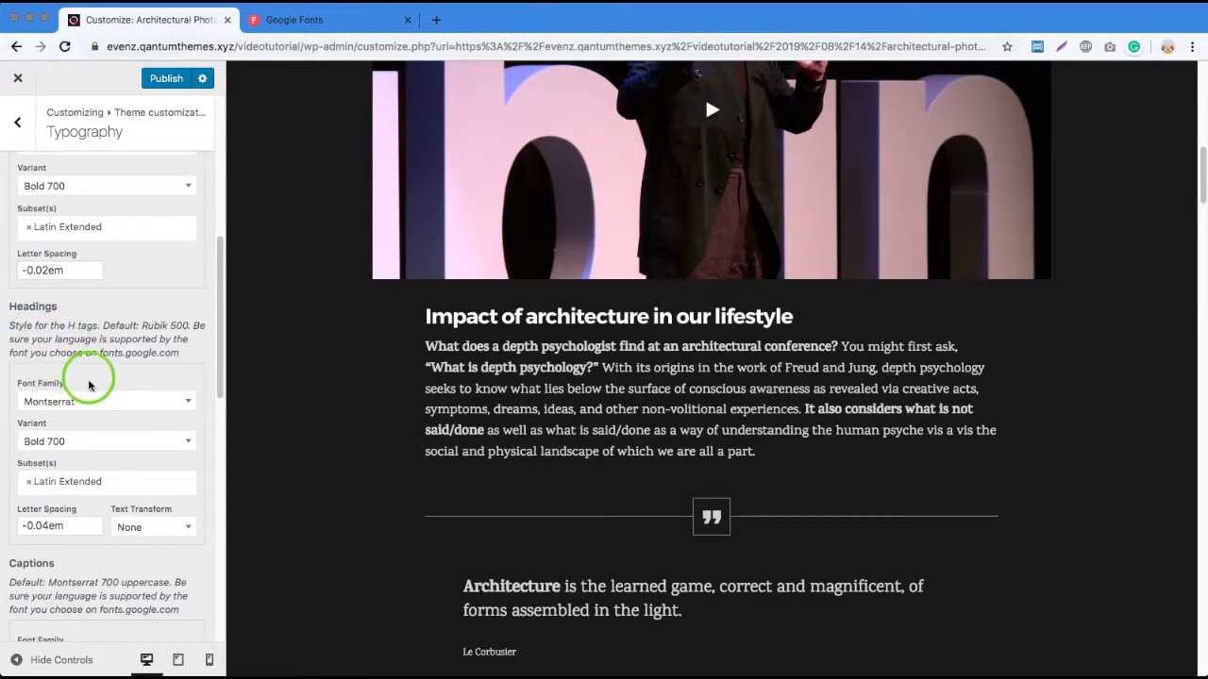
left_click(57, 405)
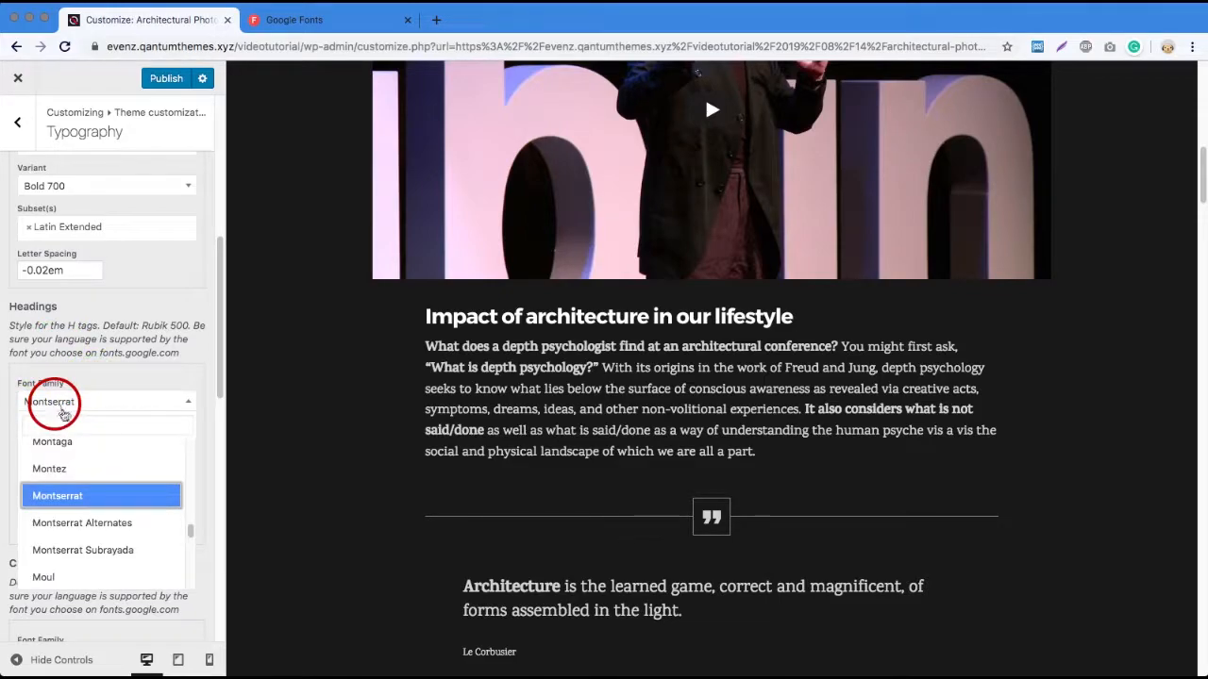
left_click(68, 423)
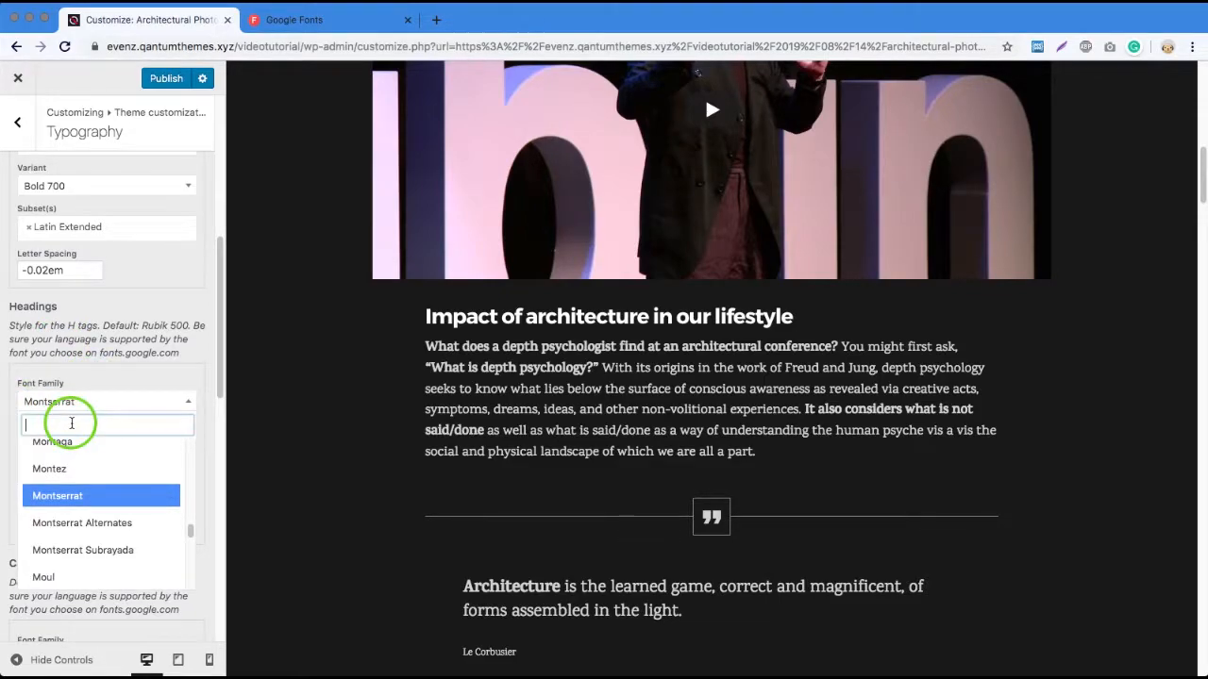
type("fja")
left_click(70, 478)
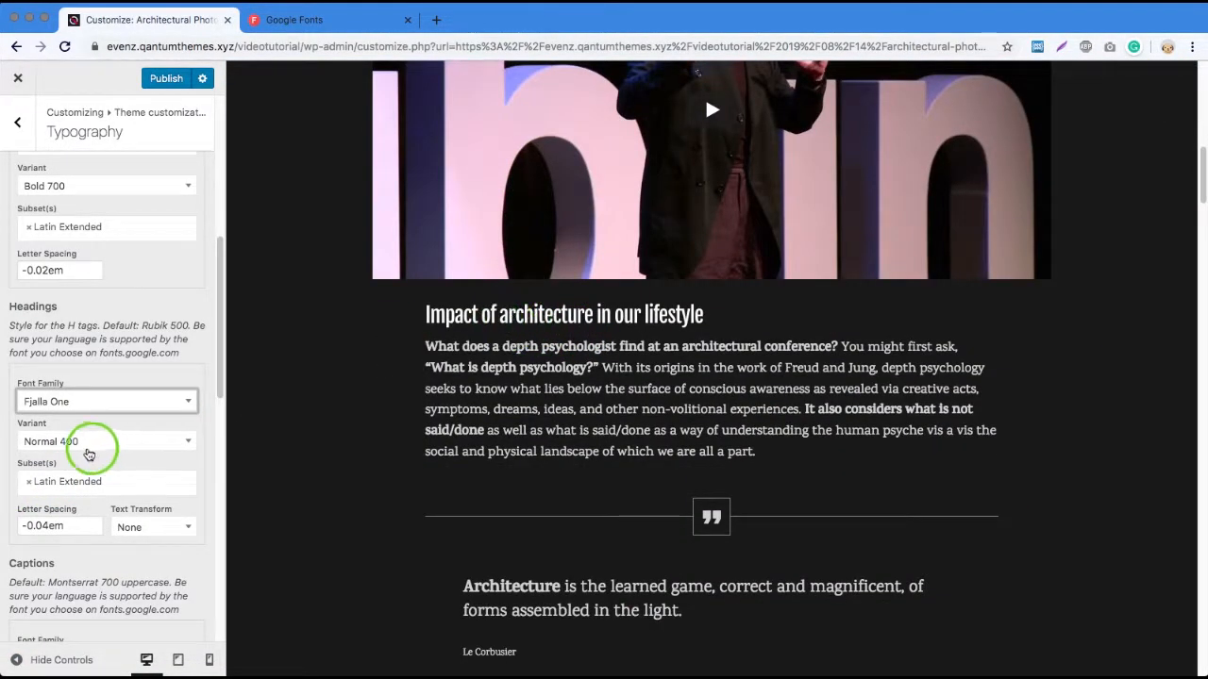
left_click(89, 447)
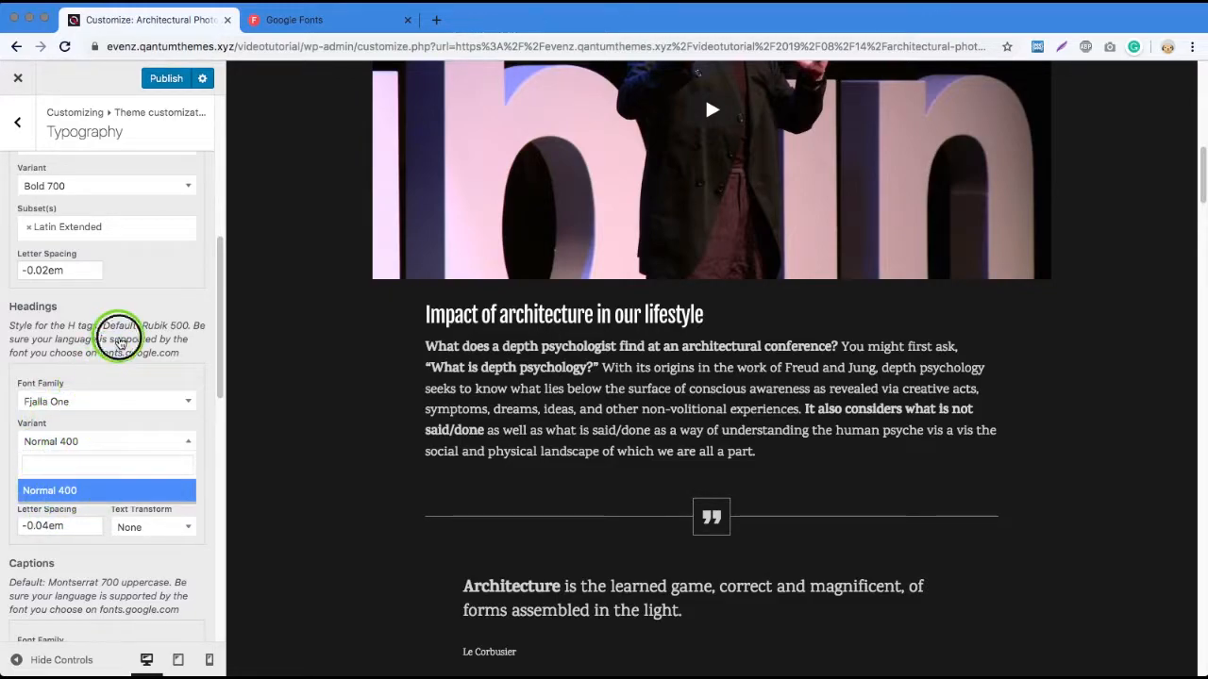
left_click(119, 340)
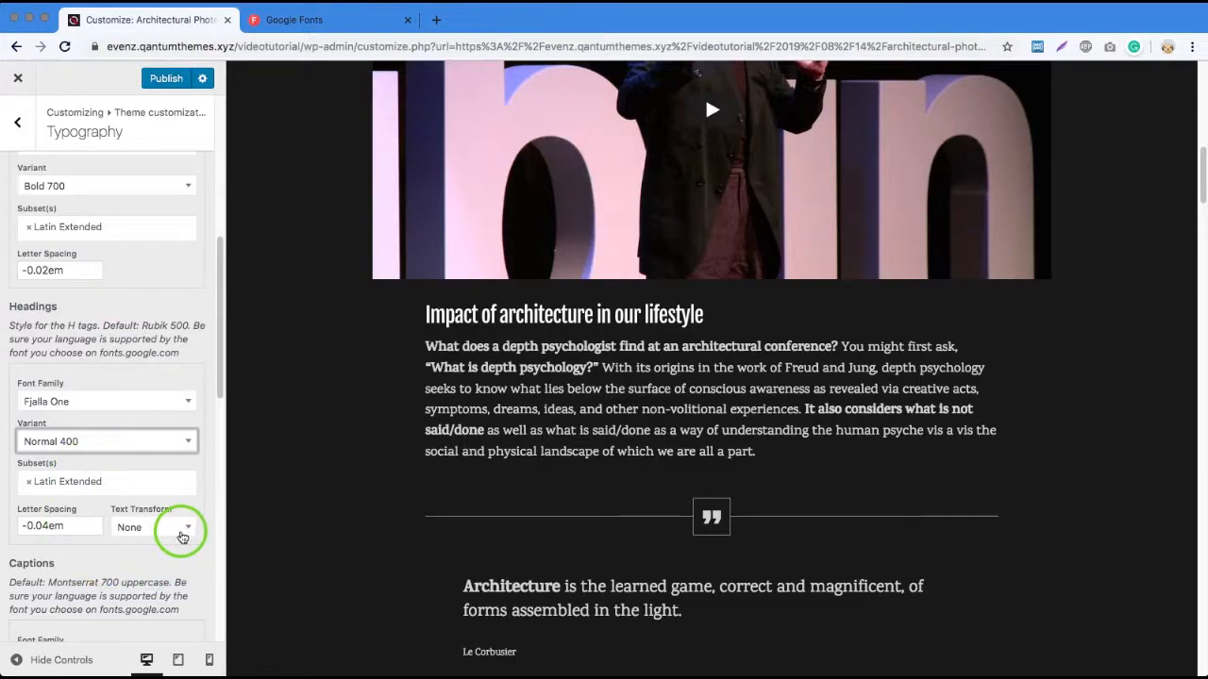
Step: Switch to Google Fonts and look through the languages available for filtering the font catalog
left_click(301, 21)
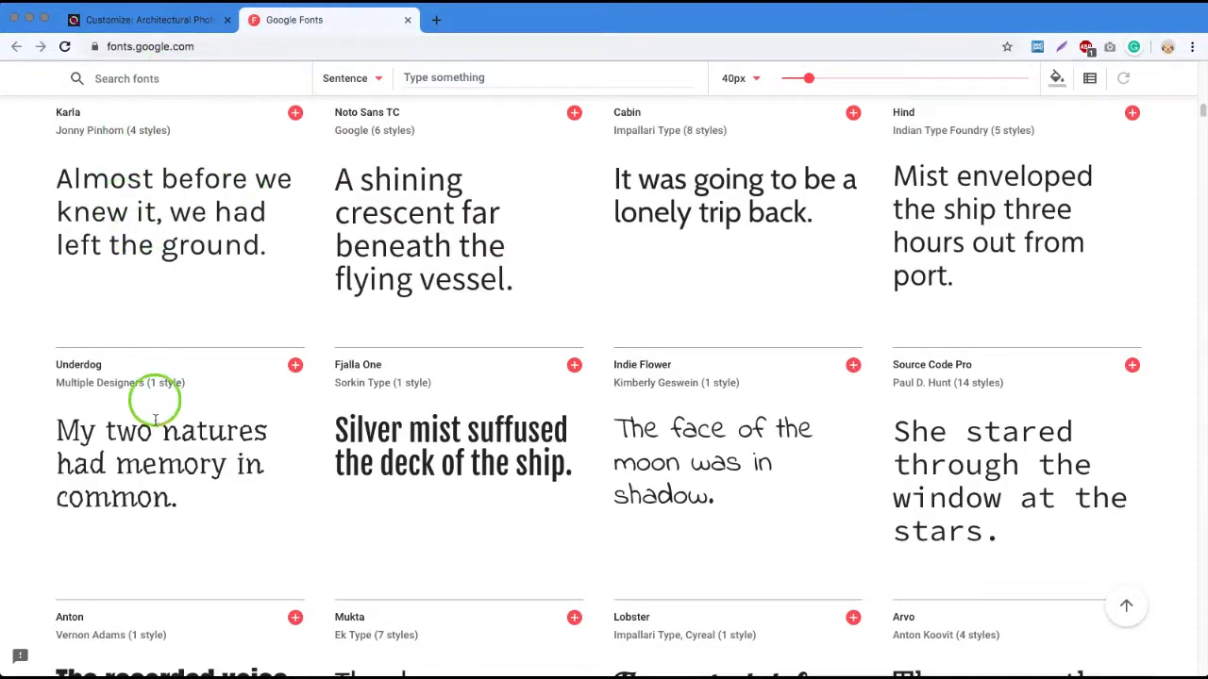
scroll(189, 415, "up", 20)
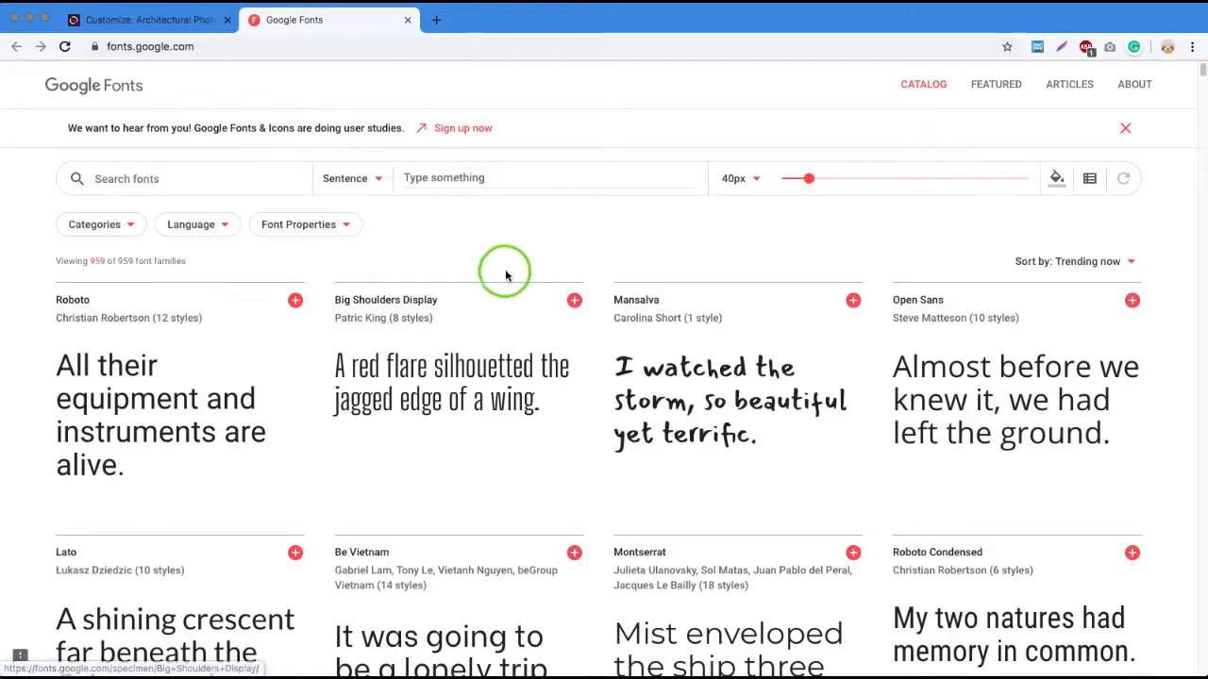
left_click(190, 232)
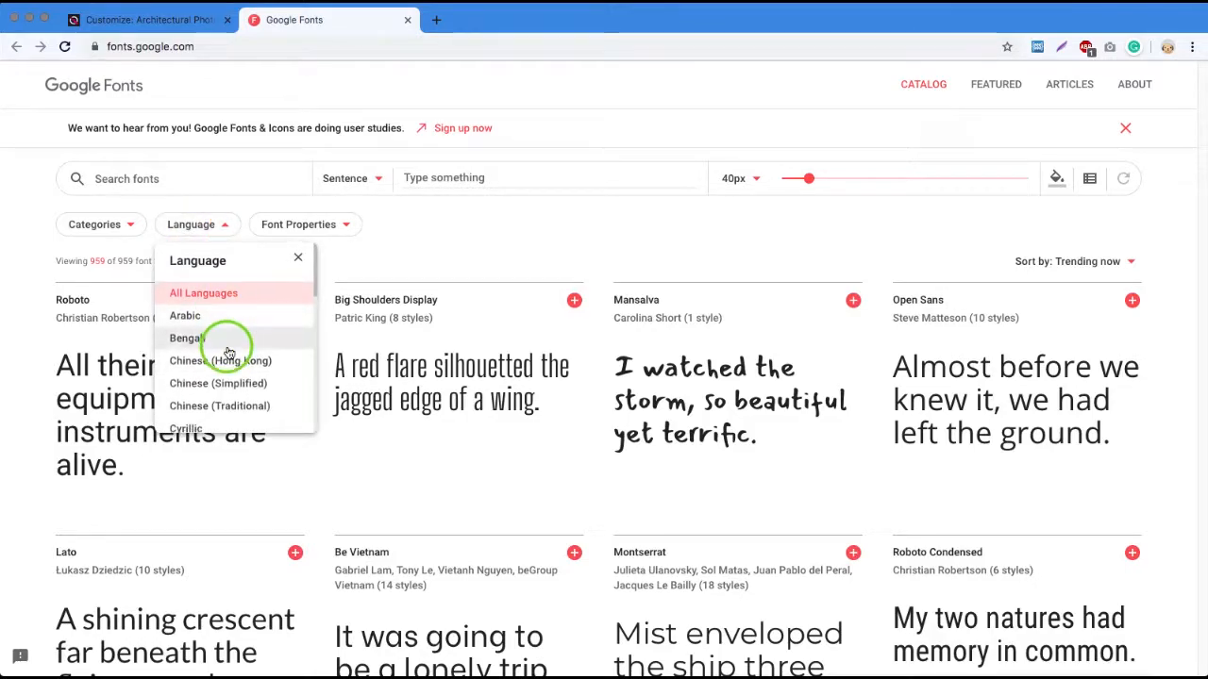
scroll(227, 351, "down", 3)
scroll(227, 351, "down", 5)
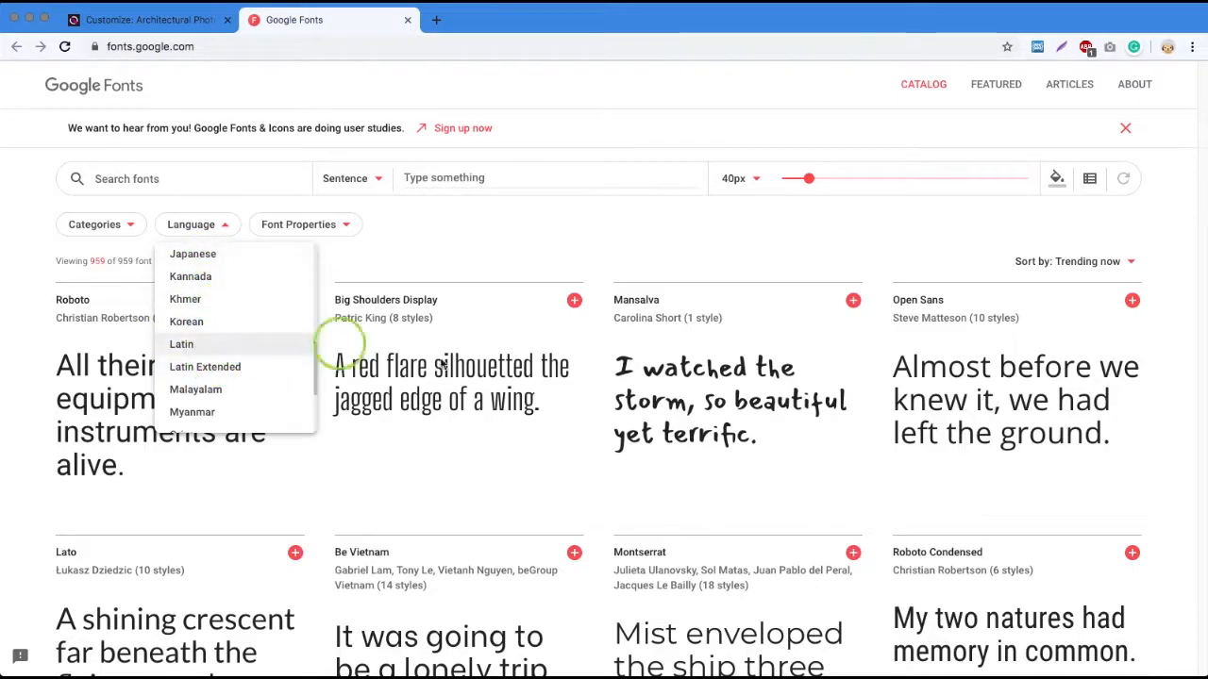
left_click(597, 234)
mouse_move(439, 374)
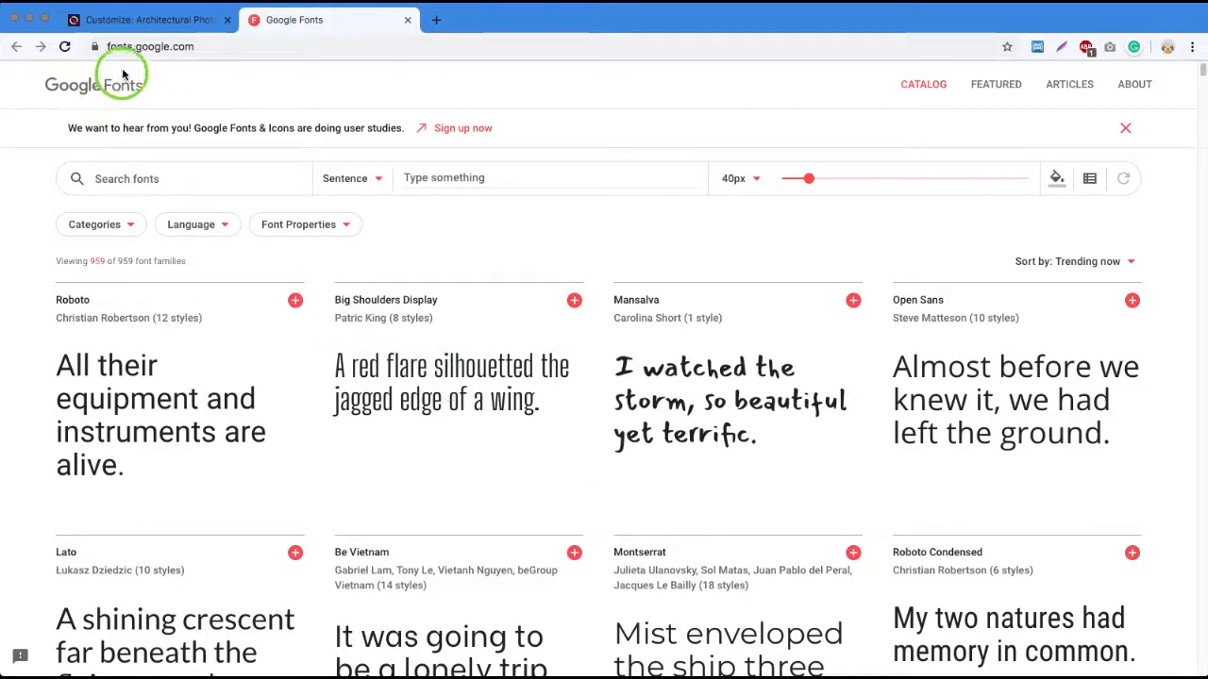
Step: Switch back to the WordPress Customizer and set the theme's buttons corner radius to 7
left_click(131, 22)
scroll(87, 458, "up", 5)
left_click(17, 121)
left_click(109, 249)
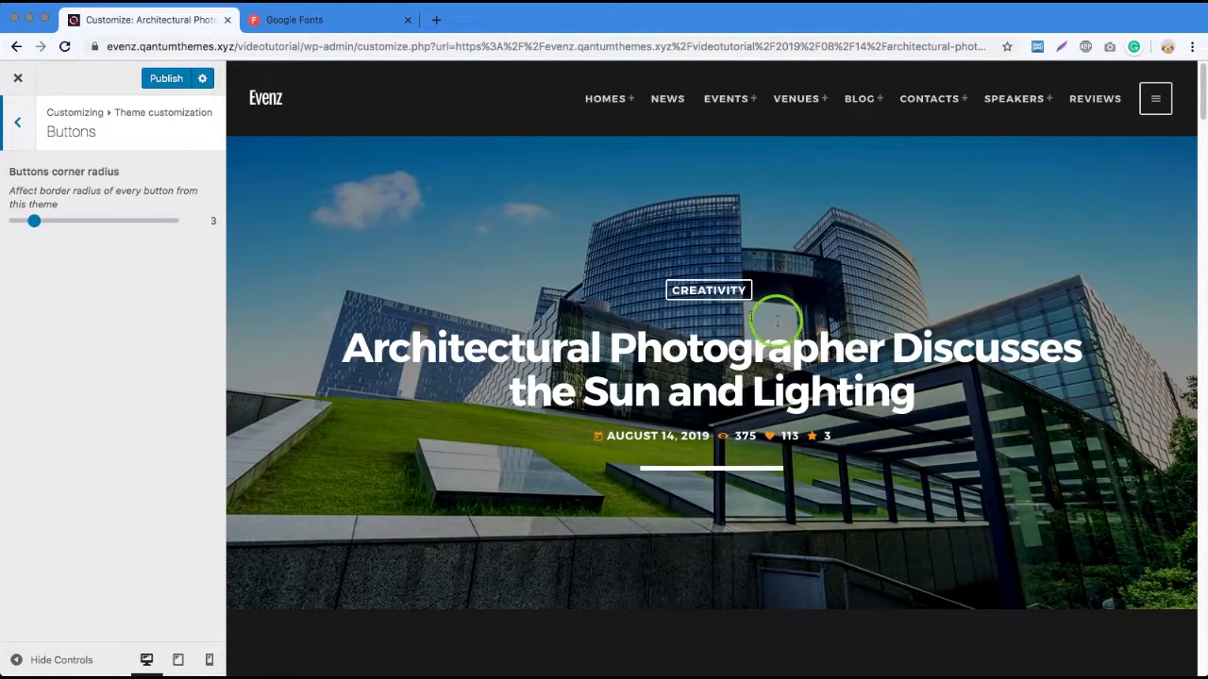
left_click_drag(35, 224, 75, 223)
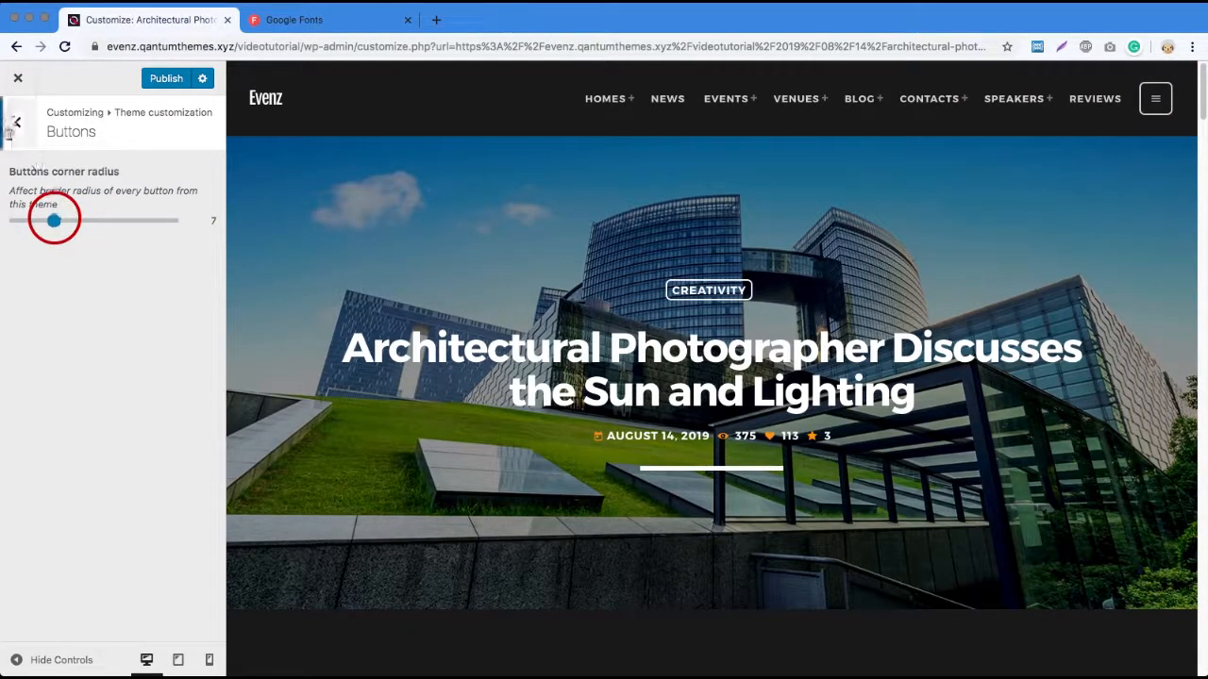
Step: Open the theme's menu bar settings and look through the available options
left_click(14, 122)
left_click(81, 272)
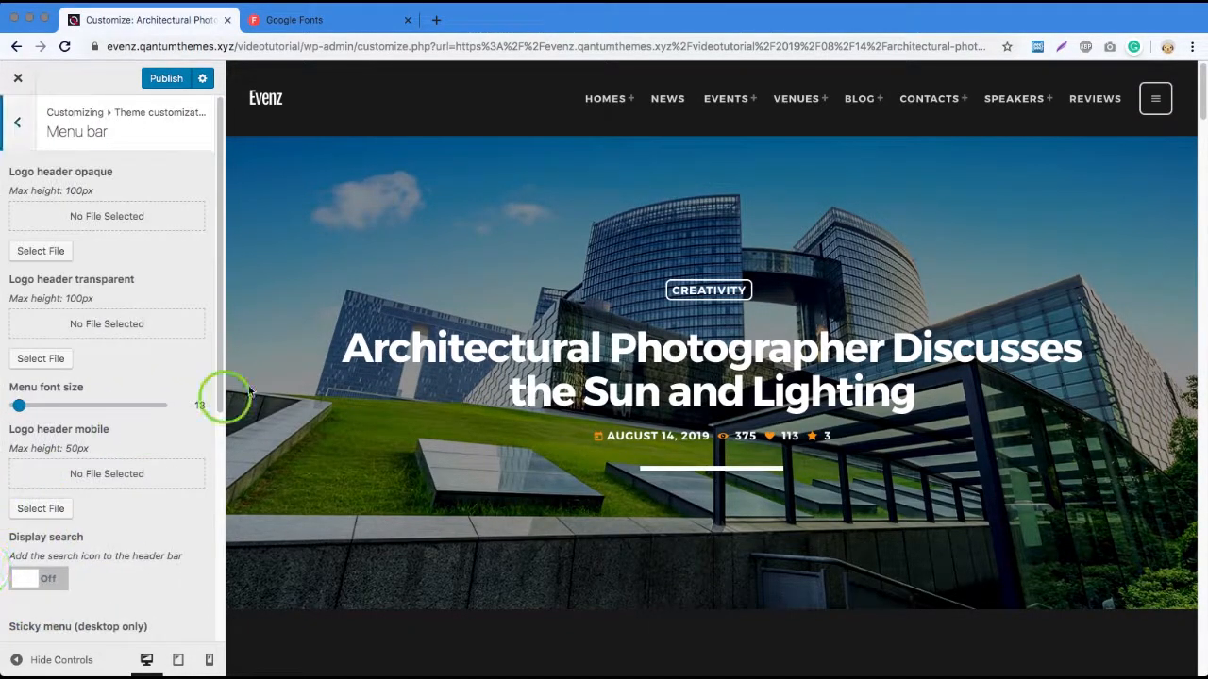
scroll(121, 390, "down", 5)
scroll(108, 480, "up", 5)
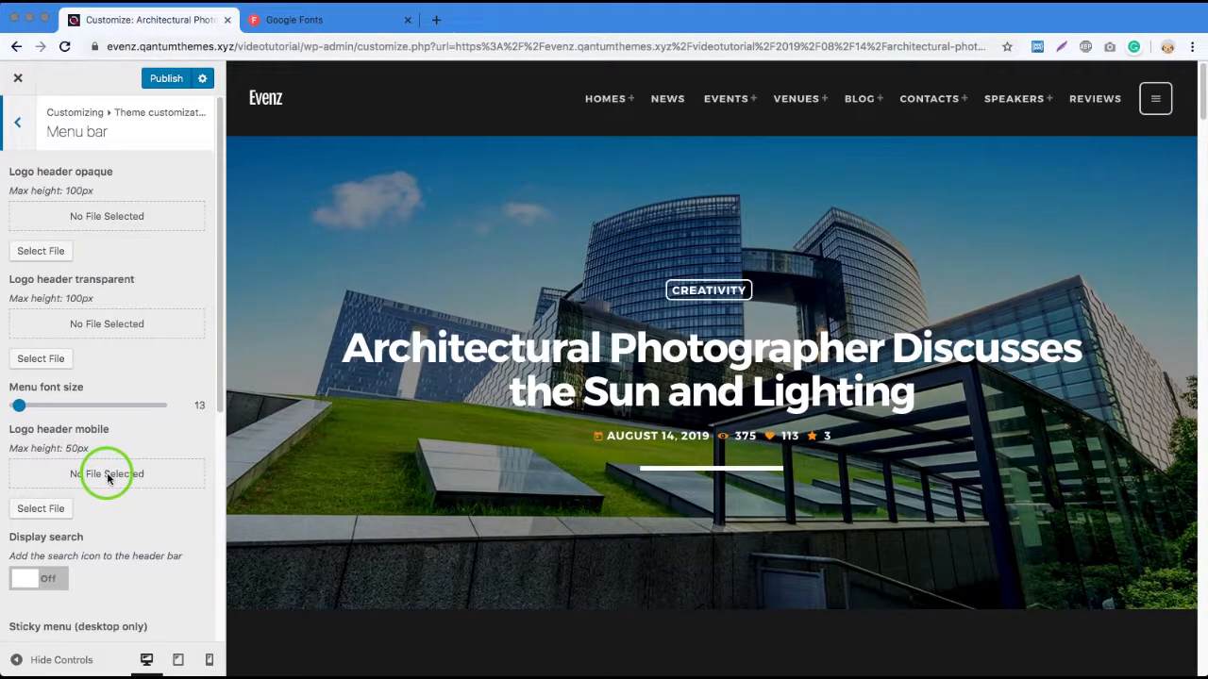
Step: Set the opaque header logo to the pink and black EVENZ image from the media library
left_click(62, 253)
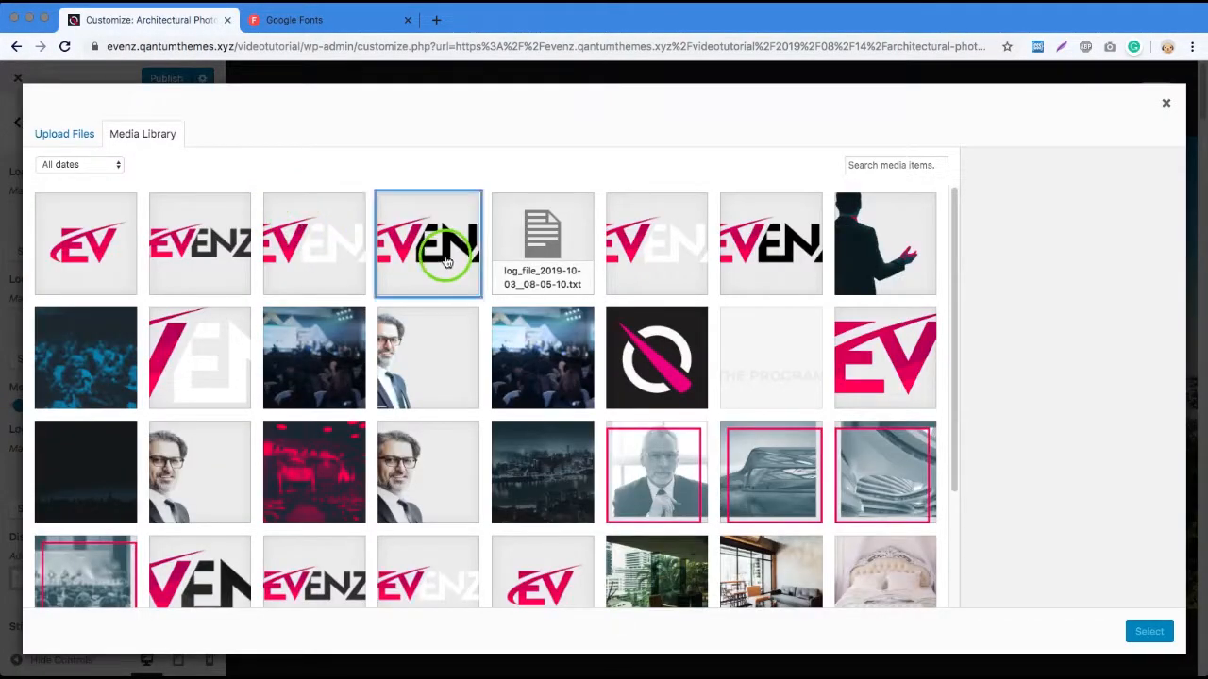
left_click(441, 252)
left_click(1145, 631)
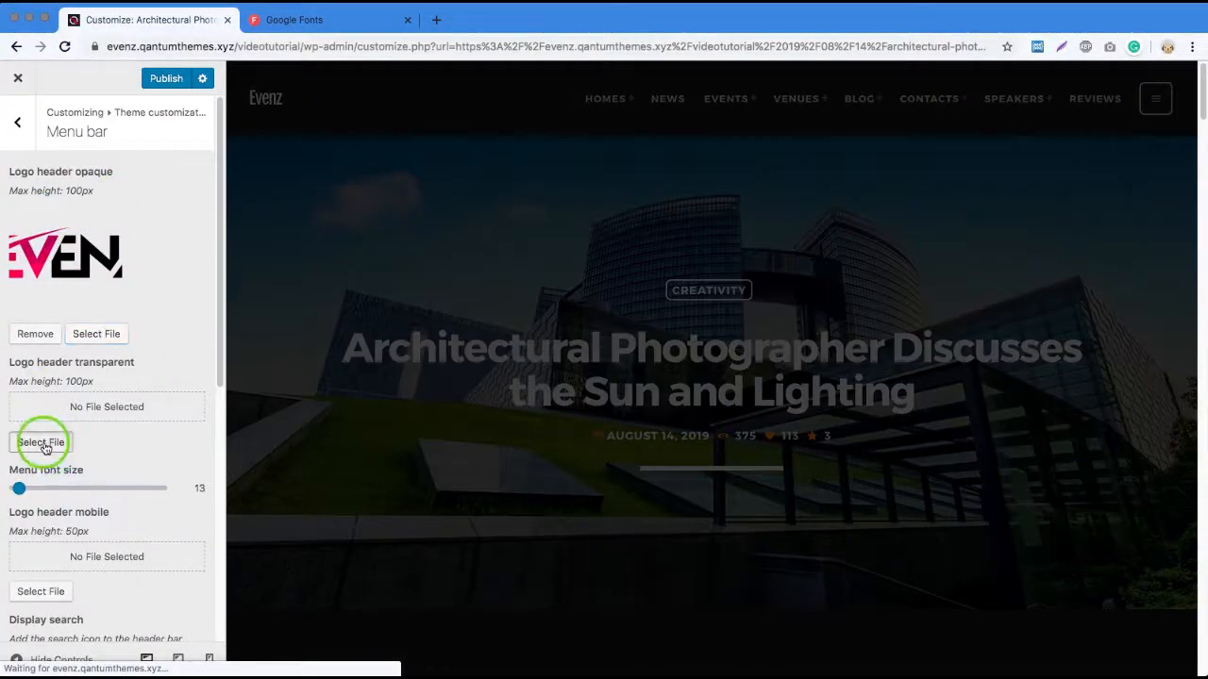
Step: Set the transparent header logo to the pink and white EVENZ image from the media library
left_click(42, 441)
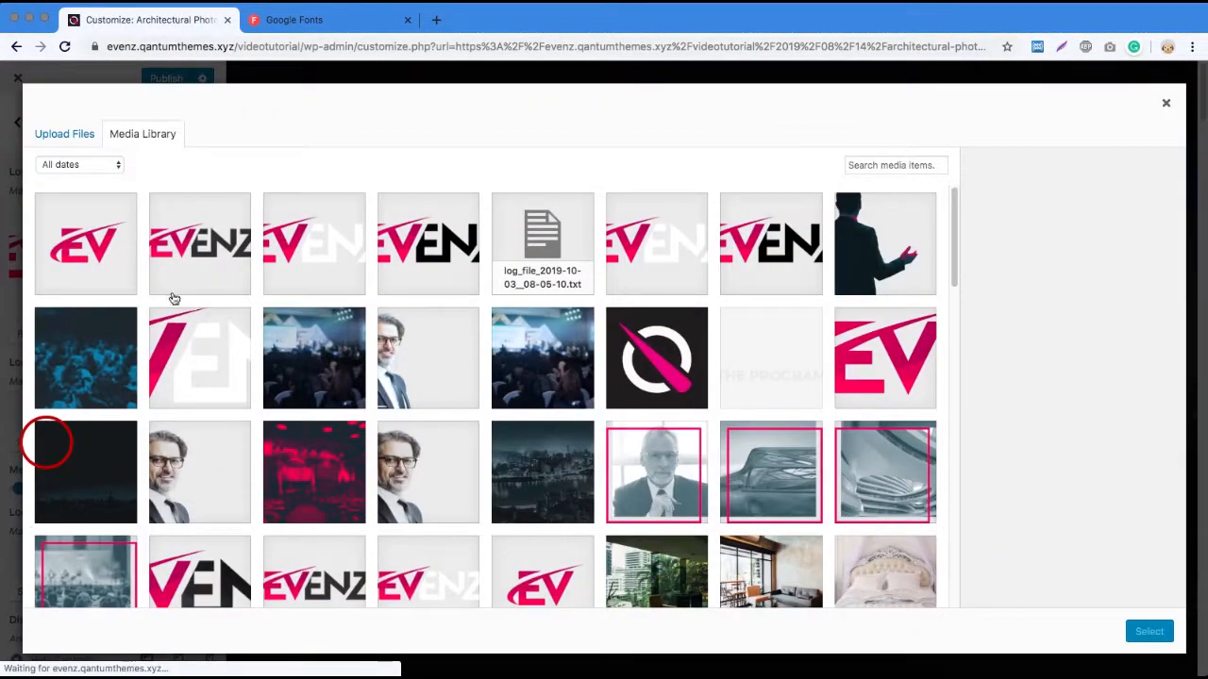
left_click(277, 281)
left_click(1141, 639)
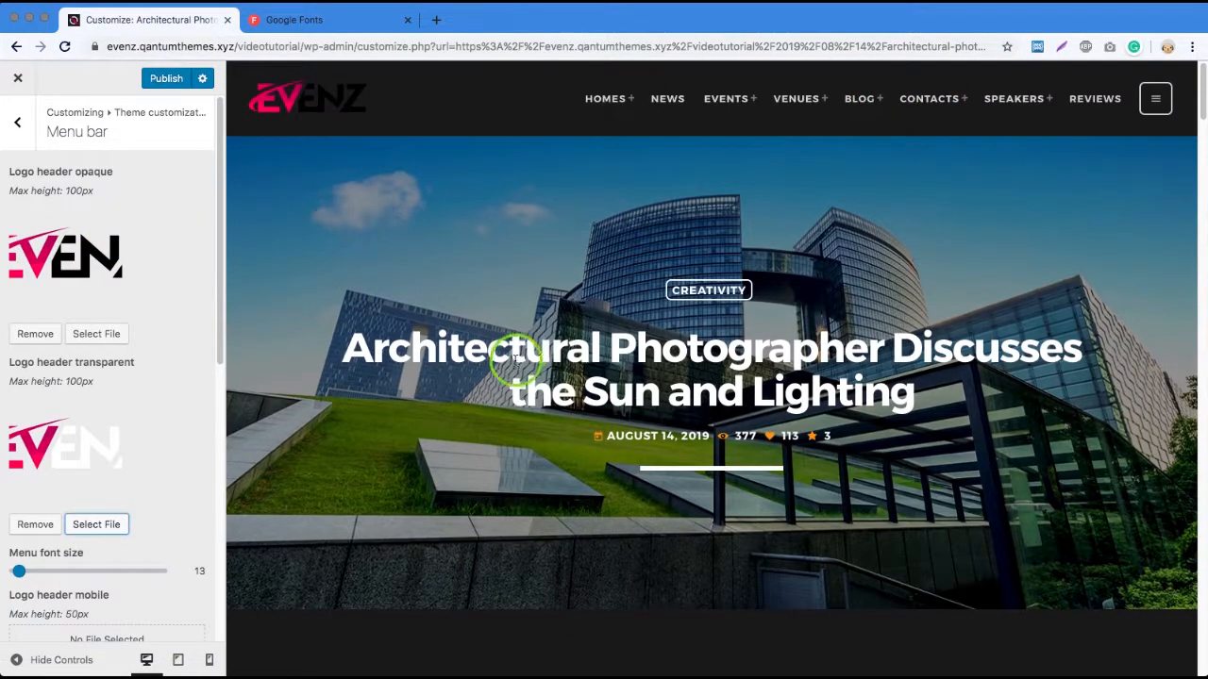
Step: Replace the opaque header logo with the pink and white EVENZ image so it suits the dark menu bar
scroll(514, 364, "down", 3)
scroll(501, 382, "up", 3)
scroll(501, 382, "up", 1)
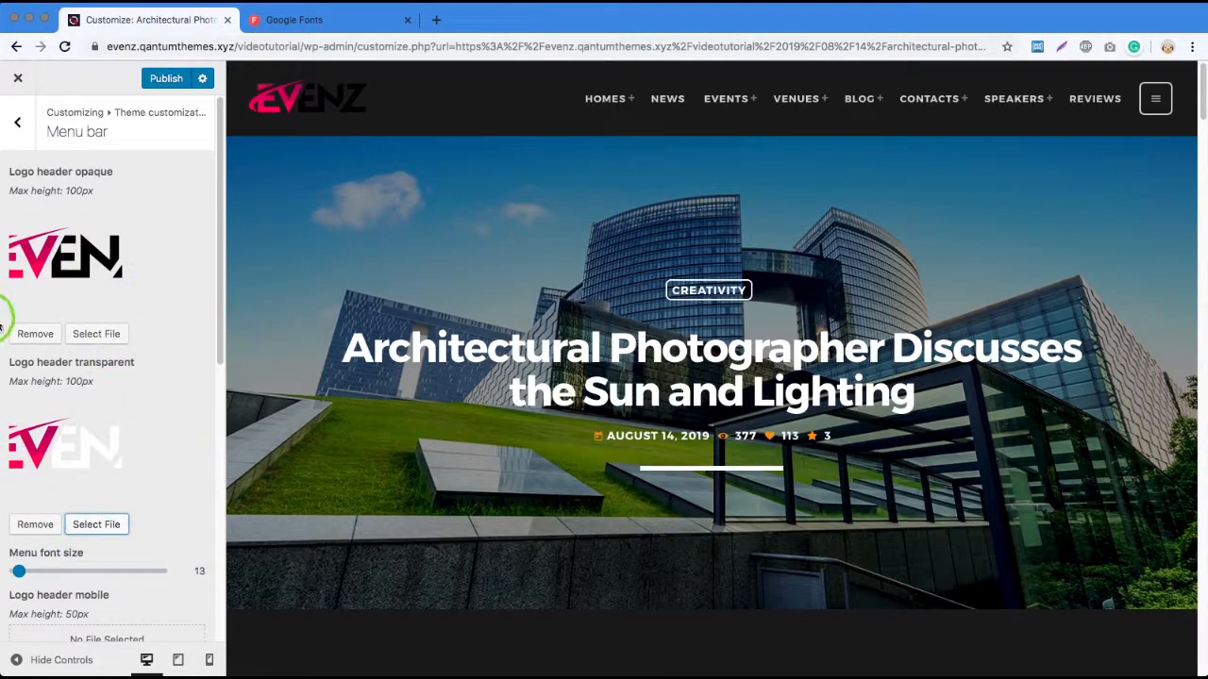
left_click(124, 336)
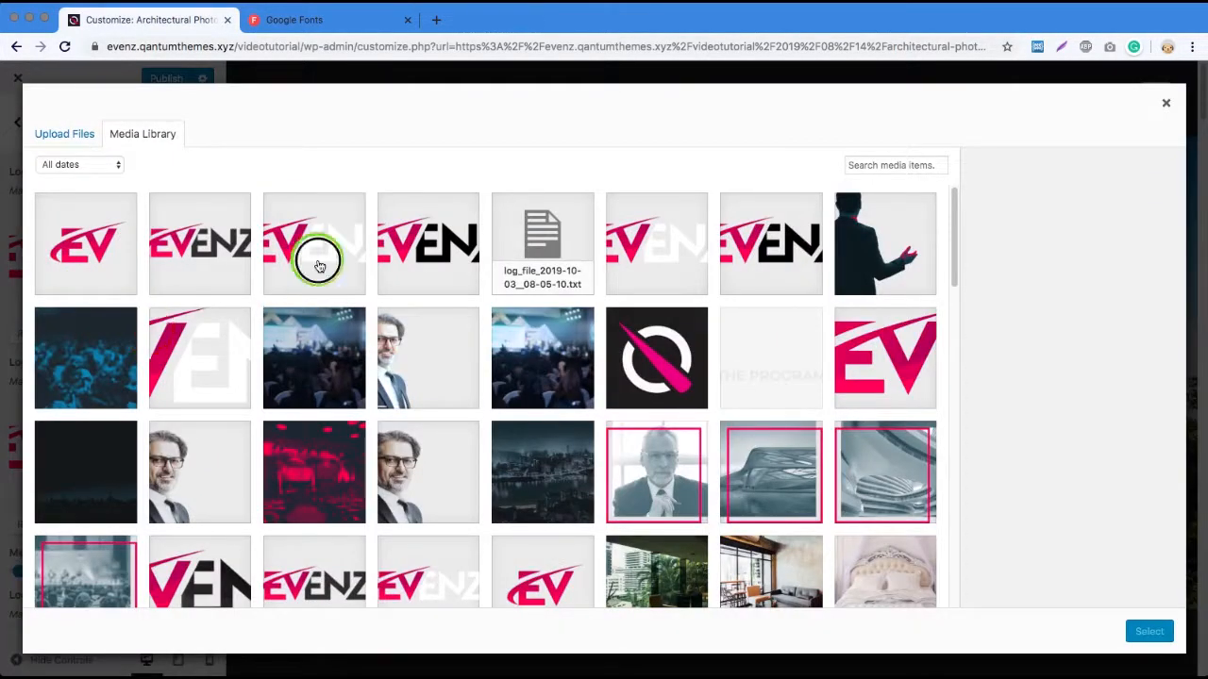
left_click(320, 264)
left_click(1150, 632)
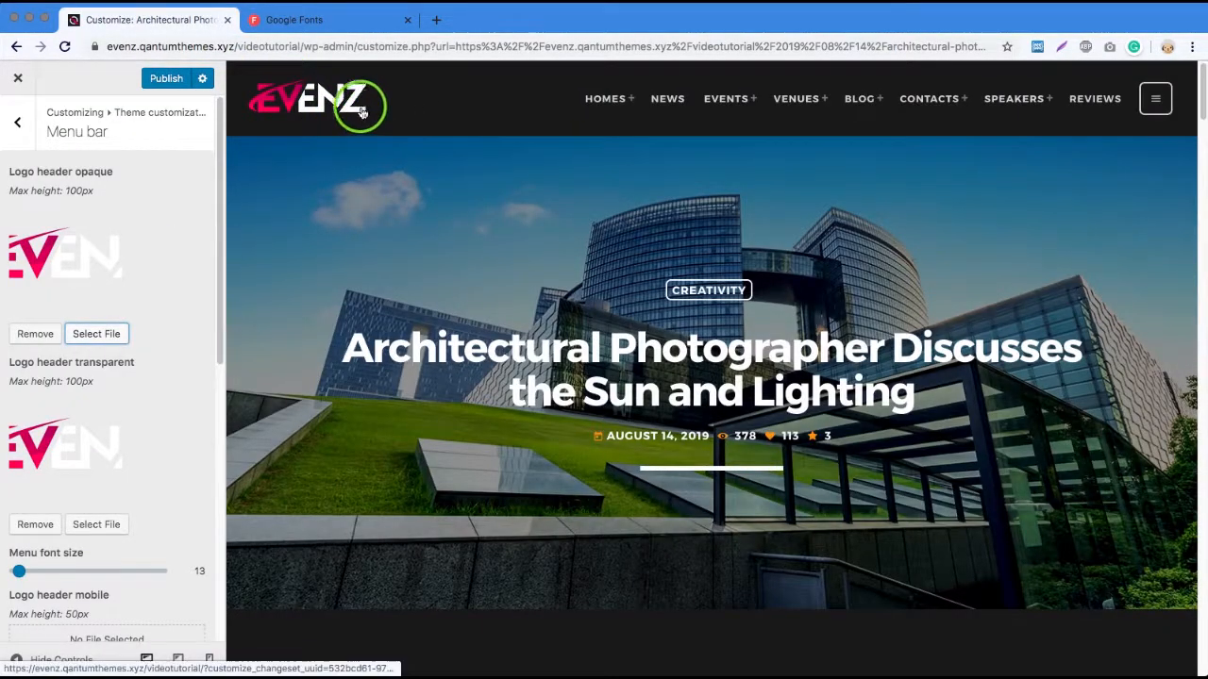
Step: Turn on the sticky menu for desktop and check its behavior by scrolling the preview page
scroll(151, 388, "down", 1)
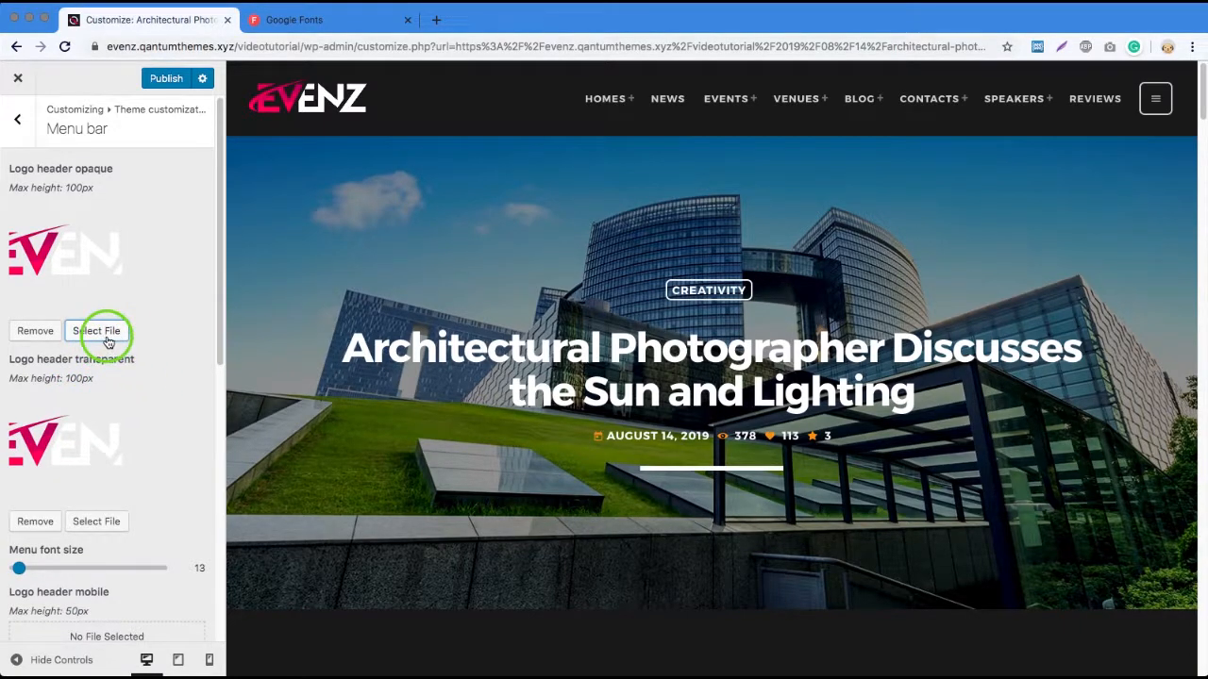
scroll(109, 342, "down", 5)
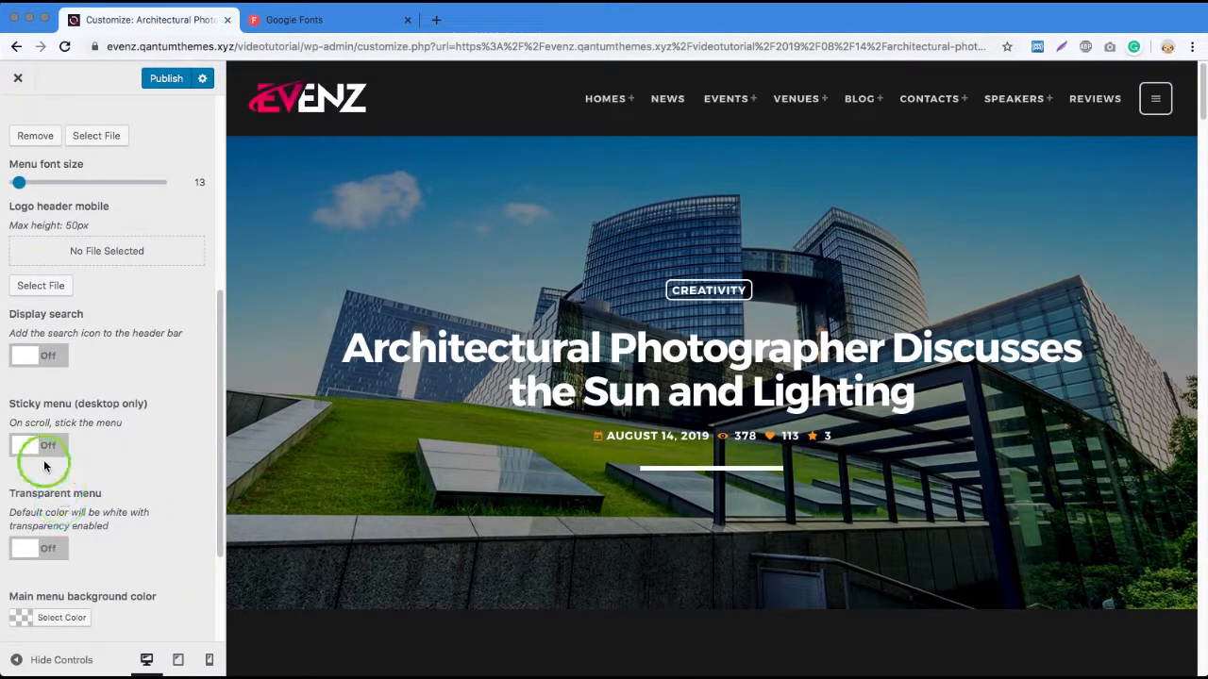
left_click(42, 453)
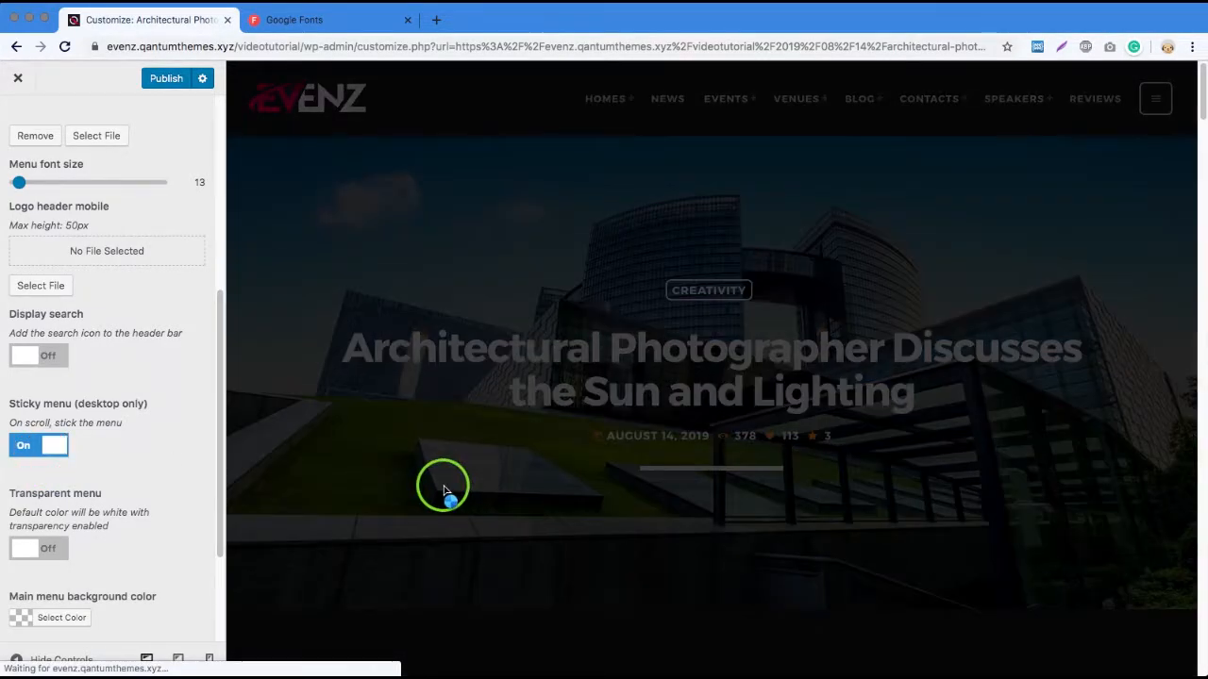
scroll(434, 471, "down", 4)
scroll(462, 476, "up", 4)
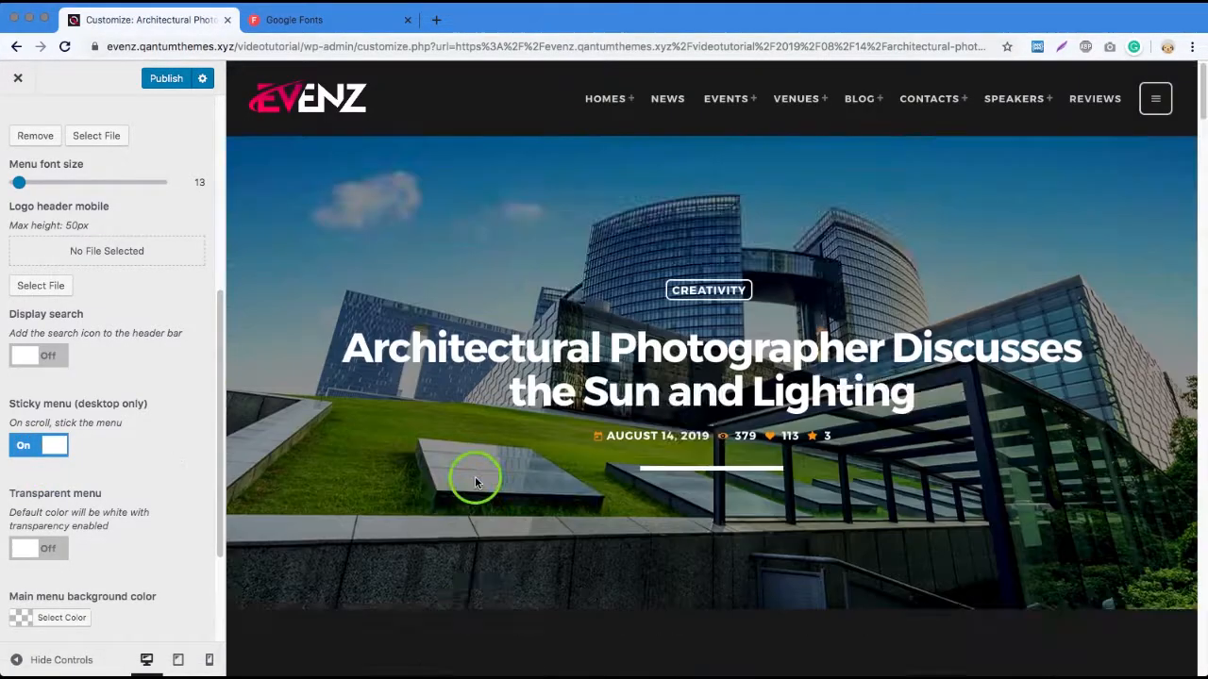
Step: Turn on the transparent menu and check it over the page header in the preview
left_click(33, 550)
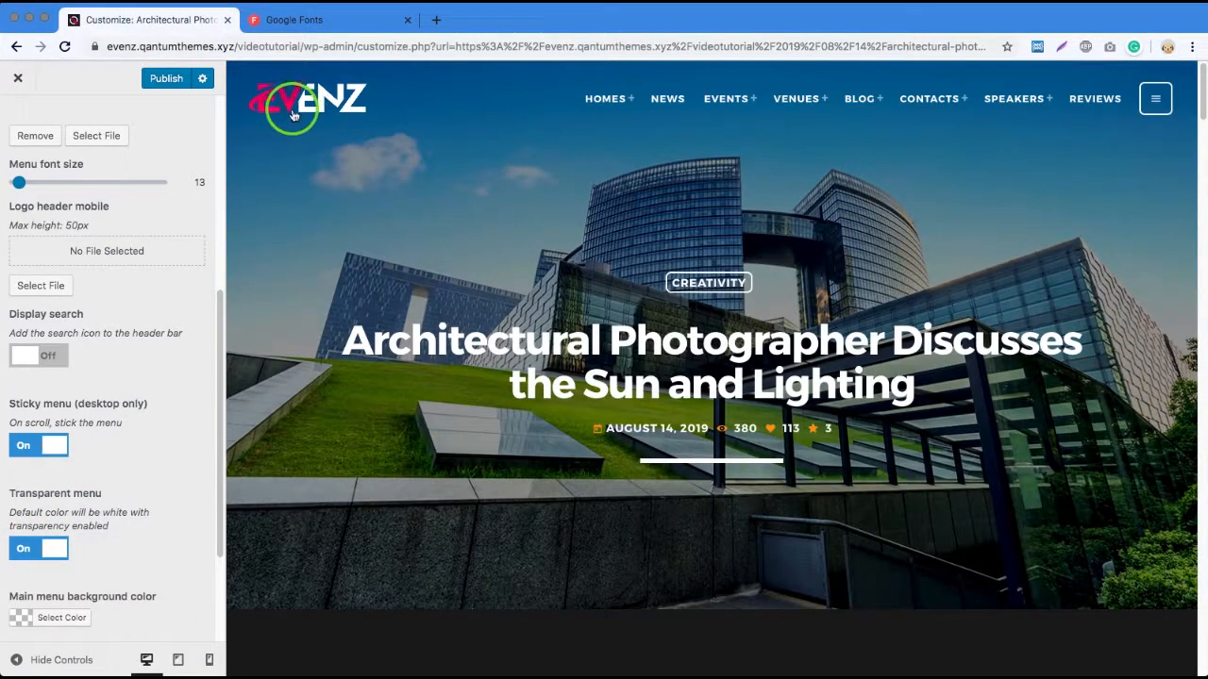
scroll(453, 283, "down", 5)
scroll(475, 383, "up", 5)
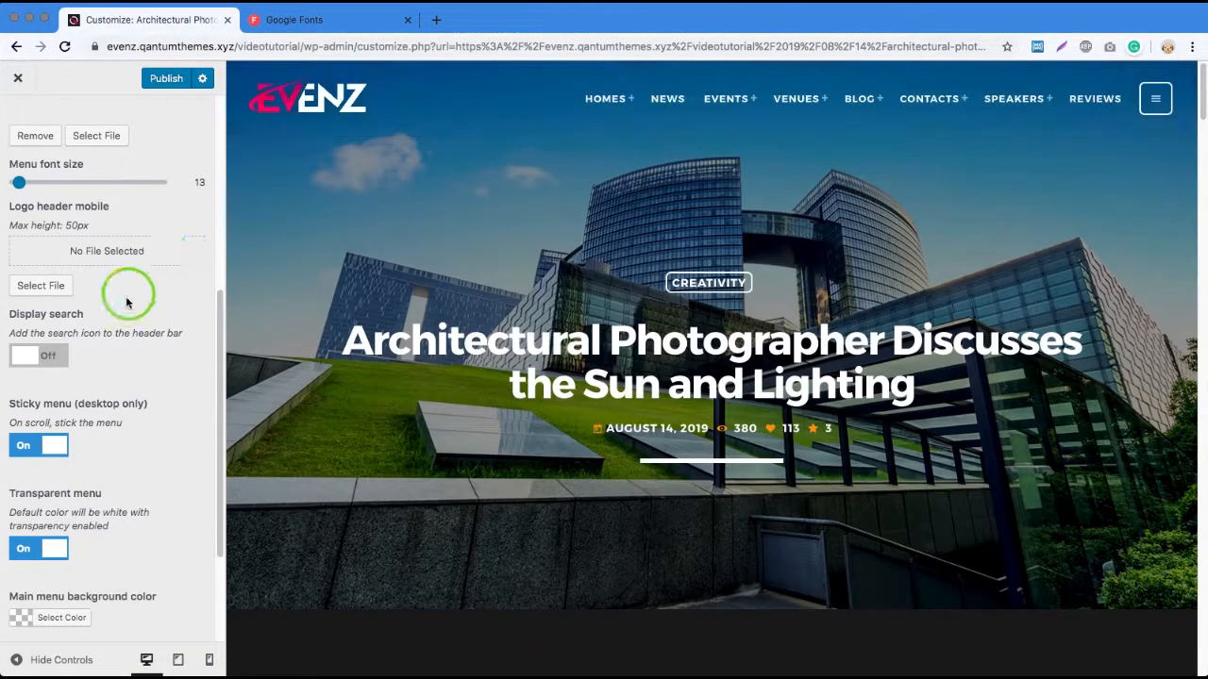
Step: Replace the transparent header logo with the pink and black EVENZ image evenz-logo-retina-light-1.png and check it while scrolling the preview
scroll(131, 299, "up", 5)
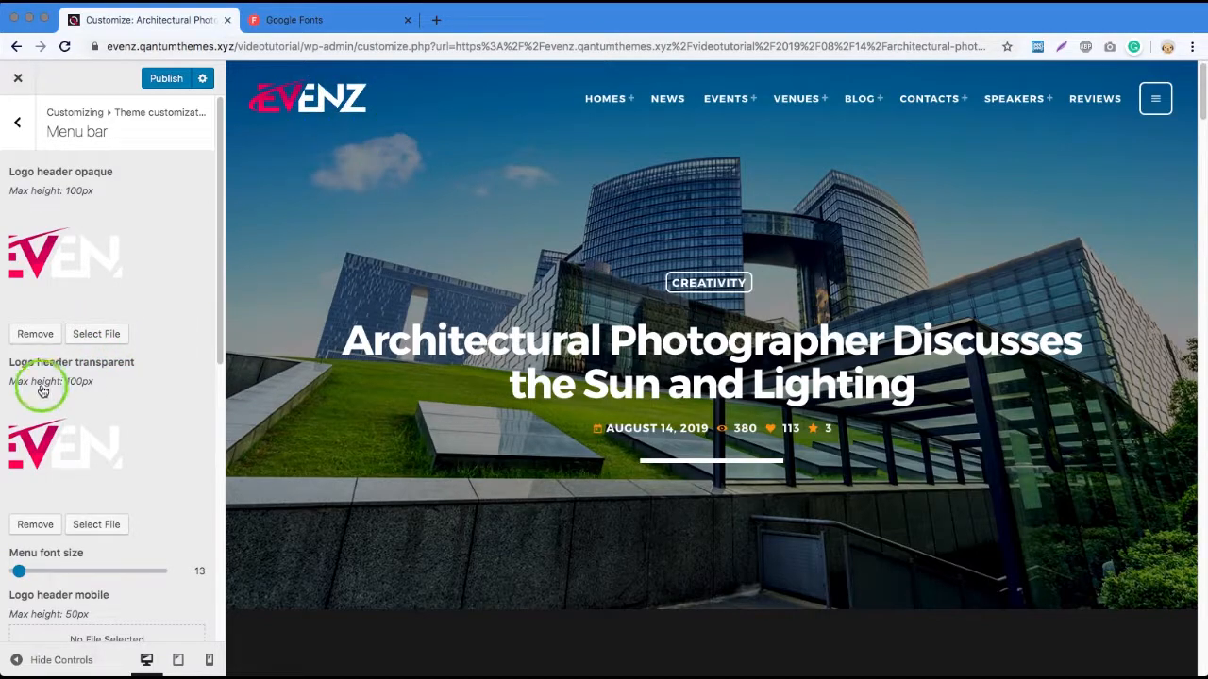
left_click(94, 528)
left_click(423, 264)
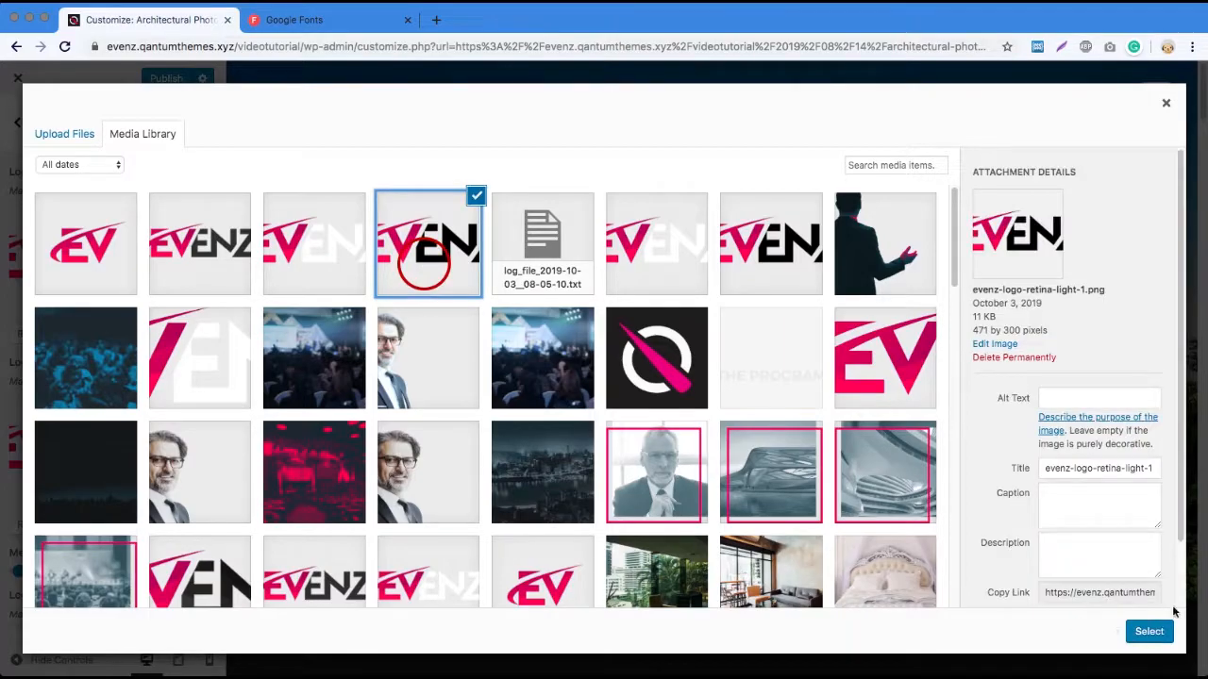
left_click(1149, 631)
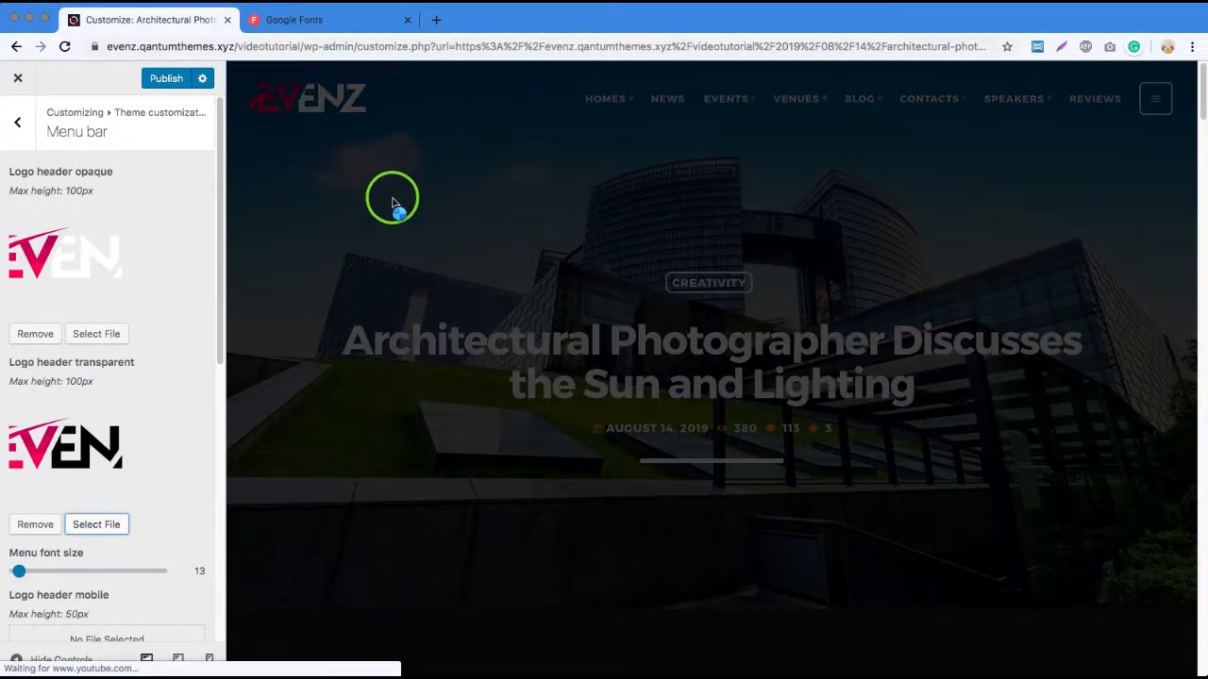
scroll(409, 375, "down", 7)
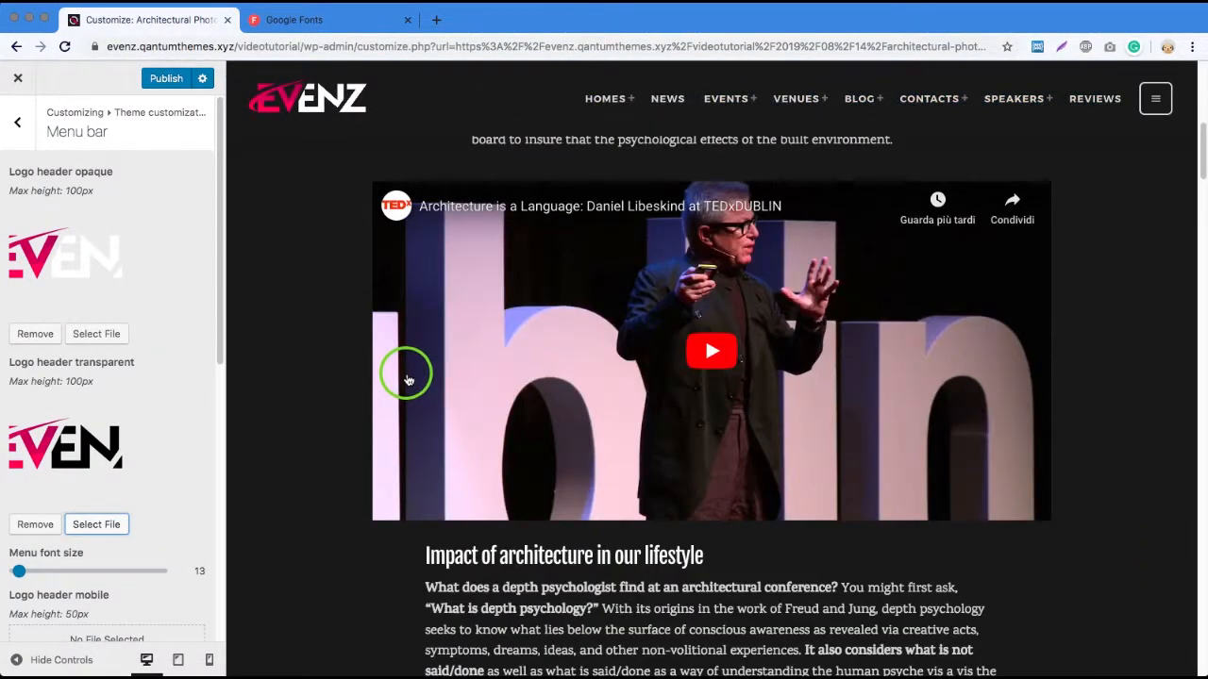
scroll(408, 377, "up", 7)
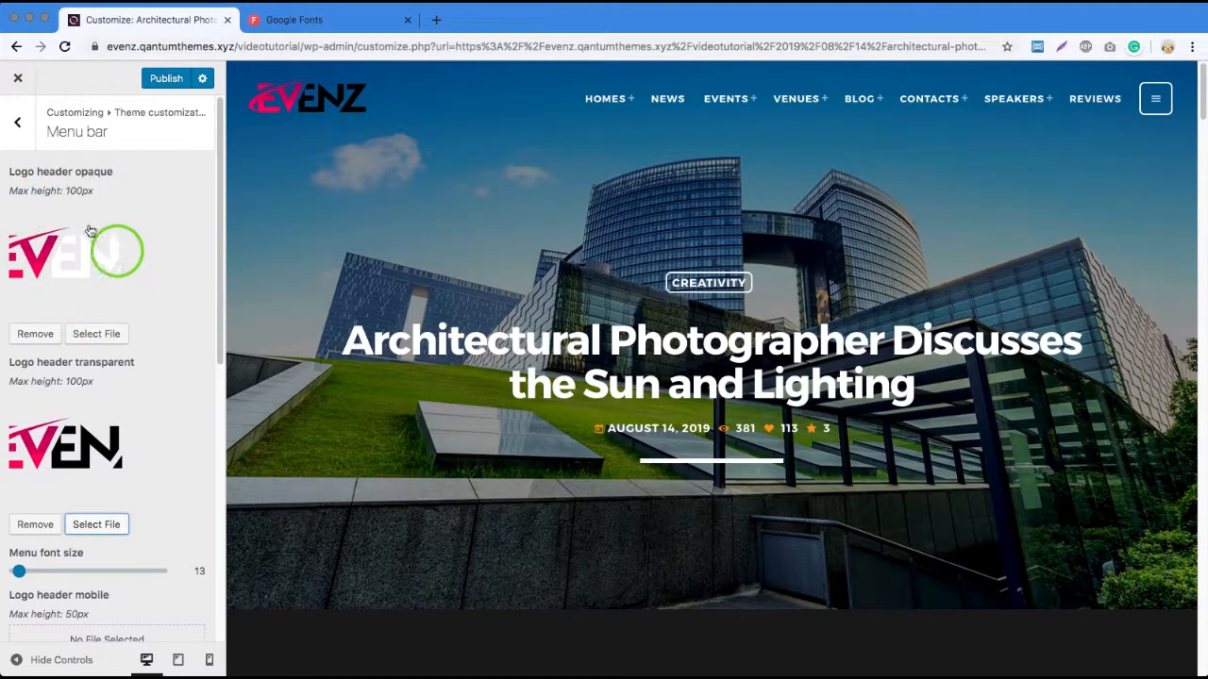
Step: Set the mobile header logo to the pink EV image from the media library and check it in the mobile preview
scroll(118, 373, "down", 5)
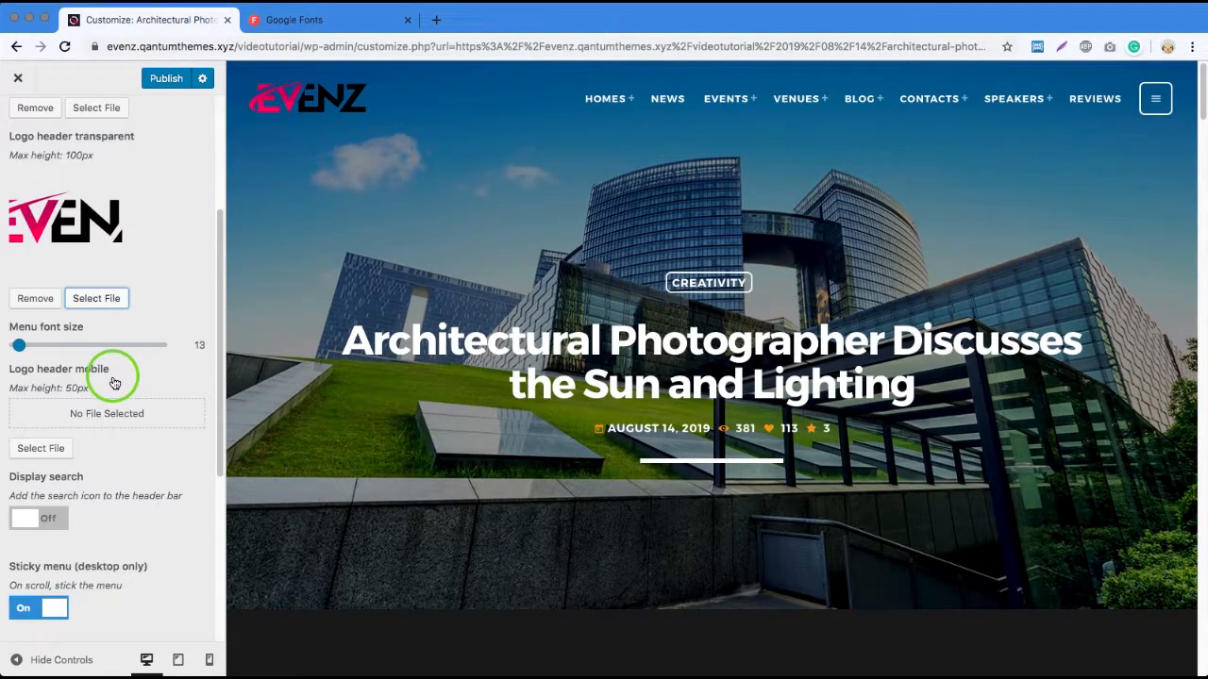
left_click(42, 407)
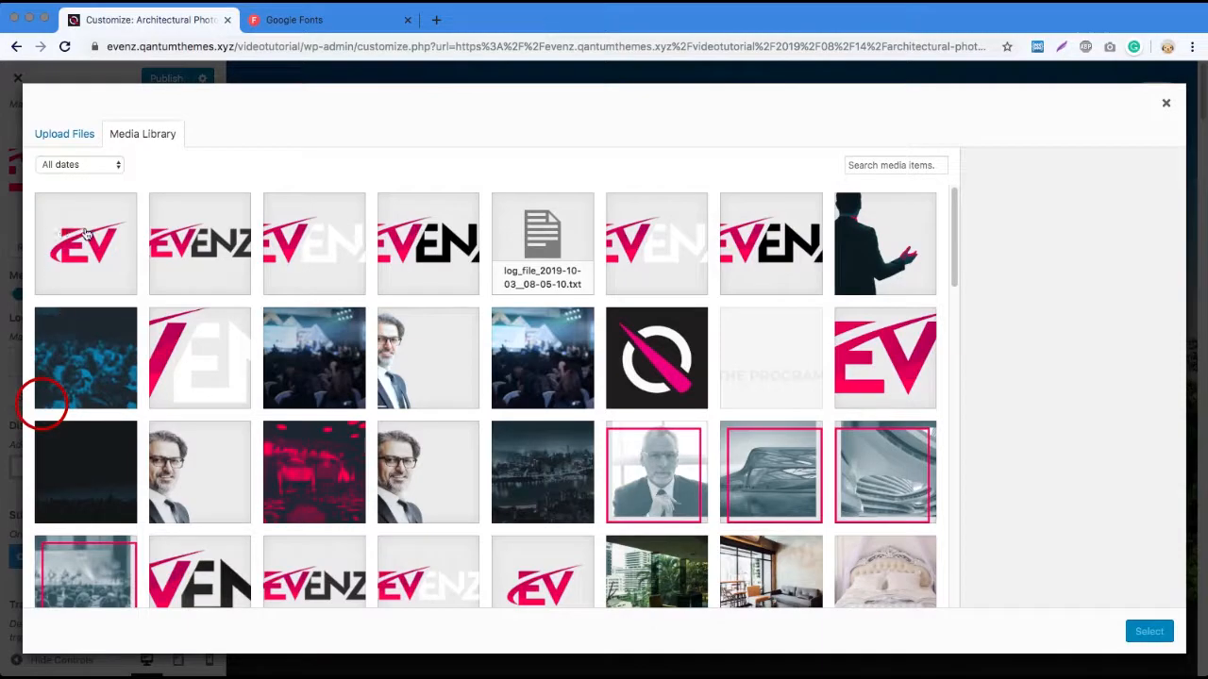
left_click(1162, 641)
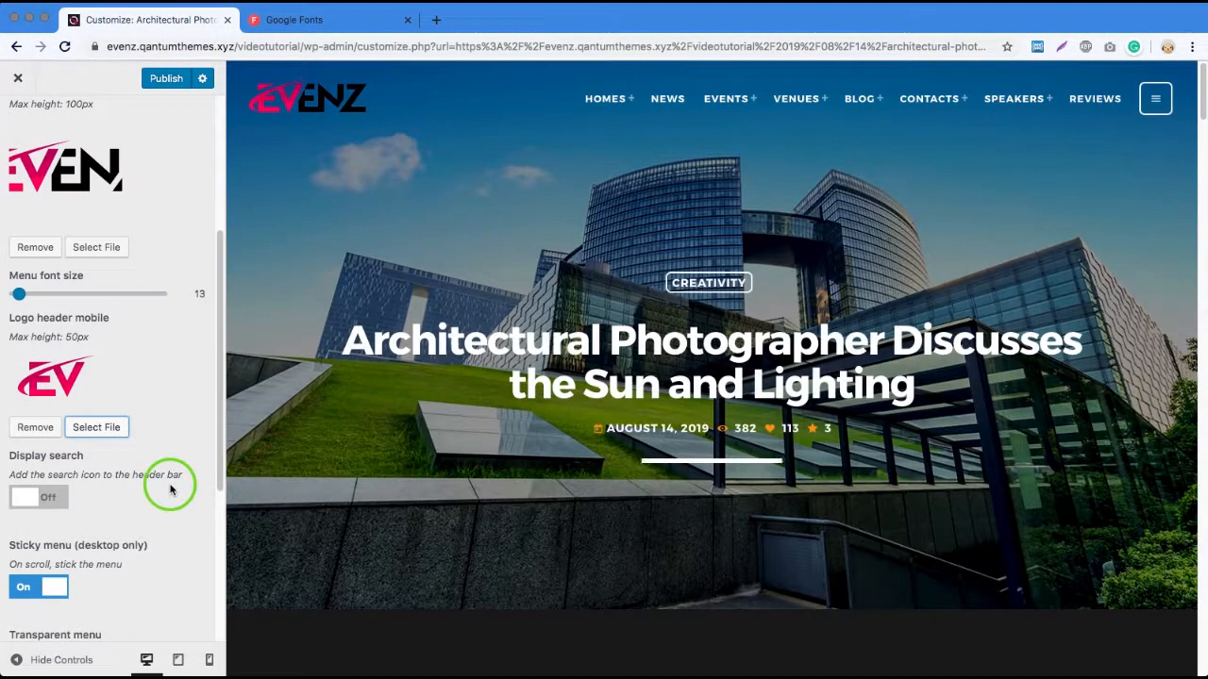
left_click(209, 659)
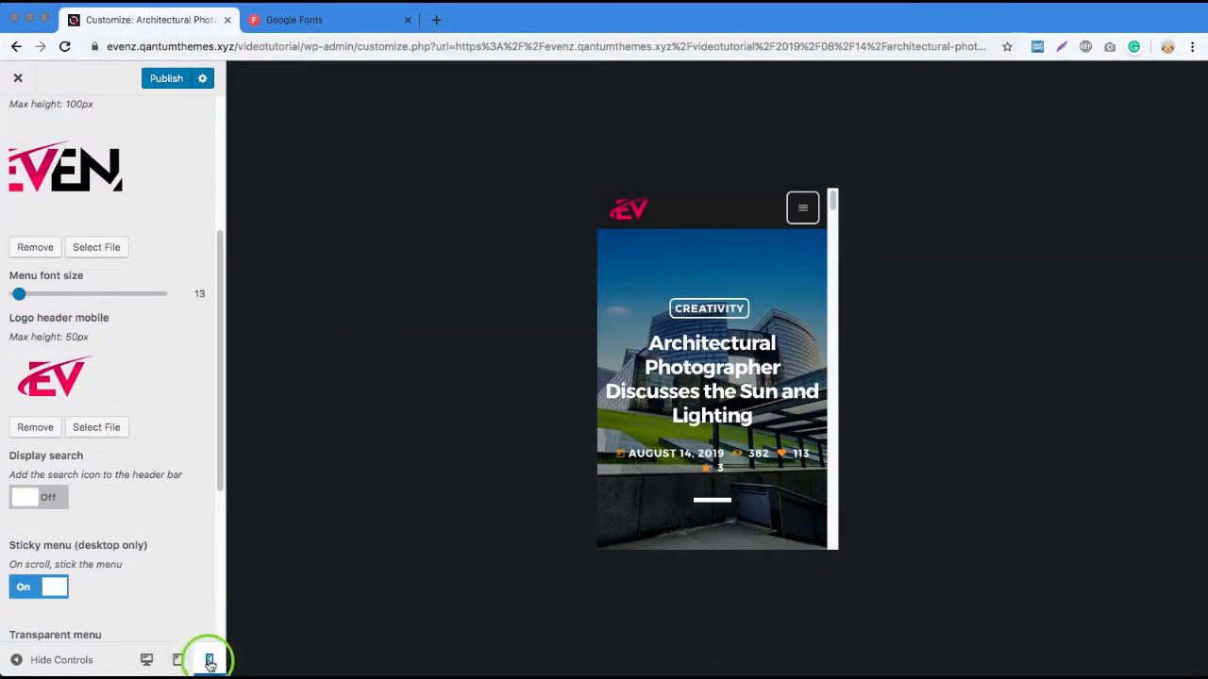
left_click(146, 660)
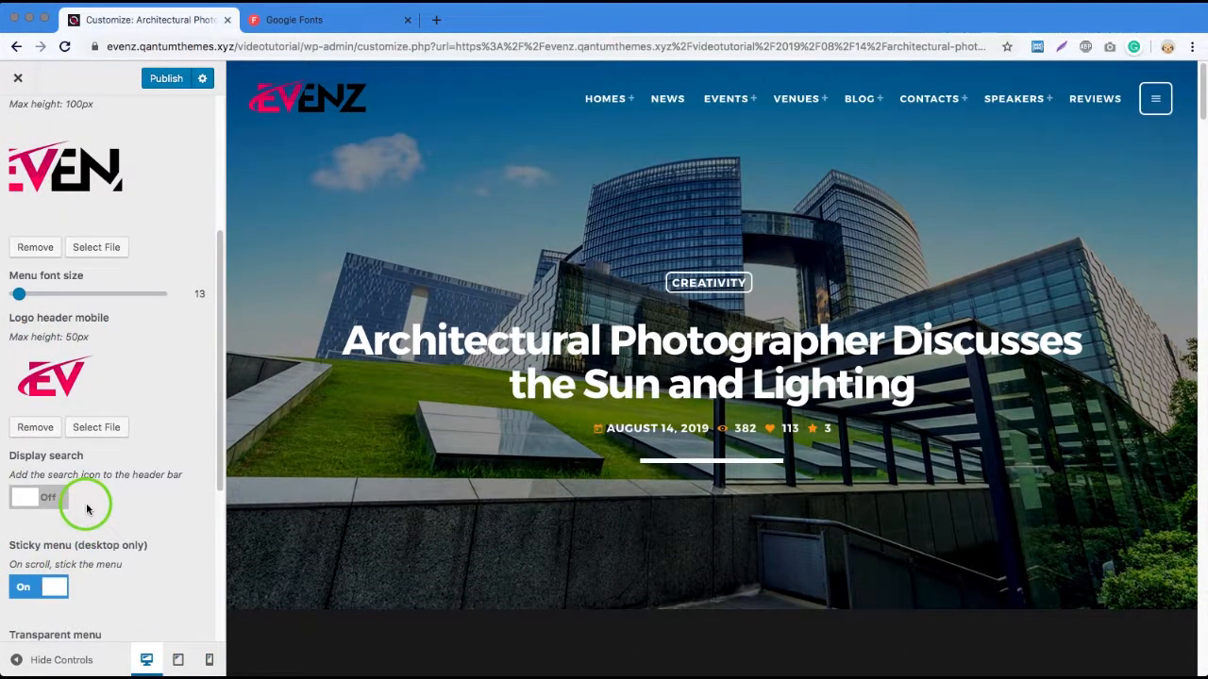
Step: Turn on the search icon in the header bar and try opening and closing the search in the preview
left_click(57, 495)
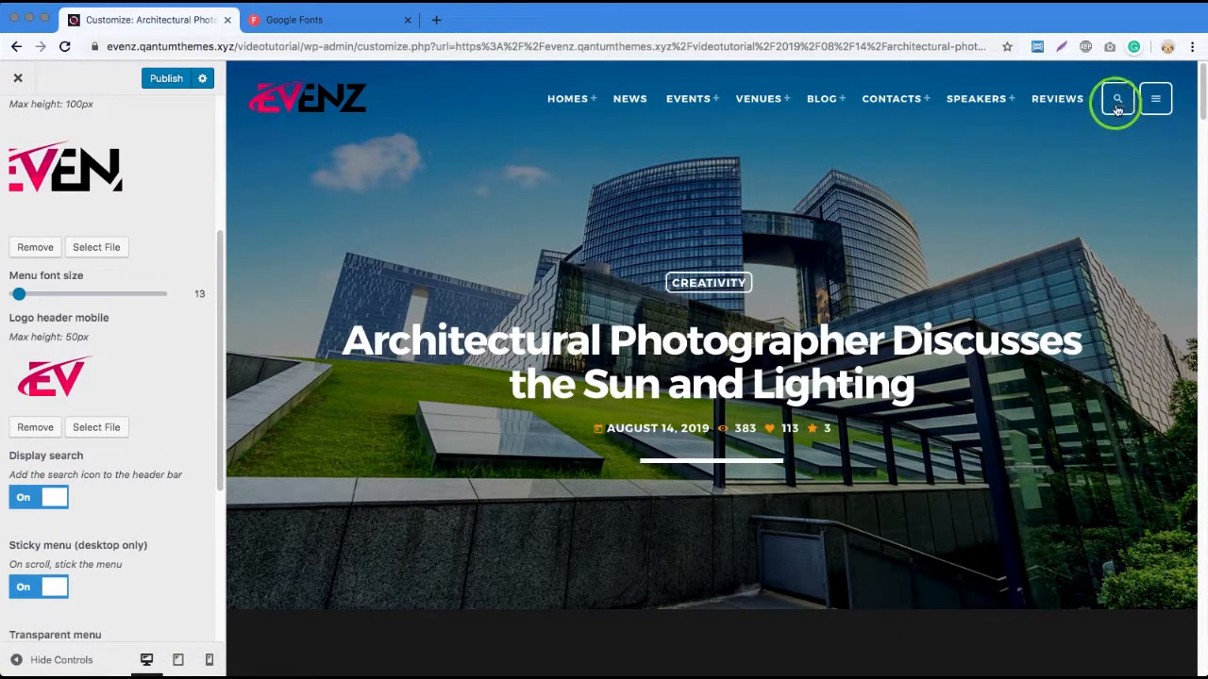
left_click(1116, 104)
left_click(1167, 100)
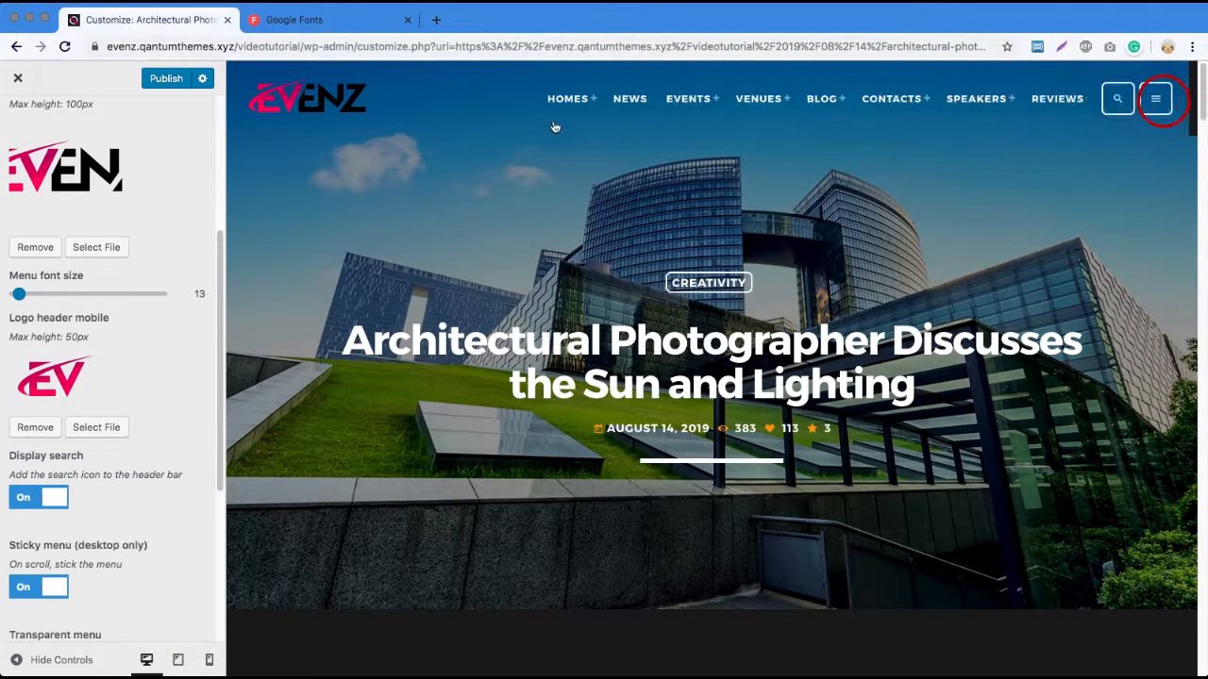
Step: Set the main menu background color to white (#ffffff) while previewing the scrolled page
scroll(57, 493, "down", 5)
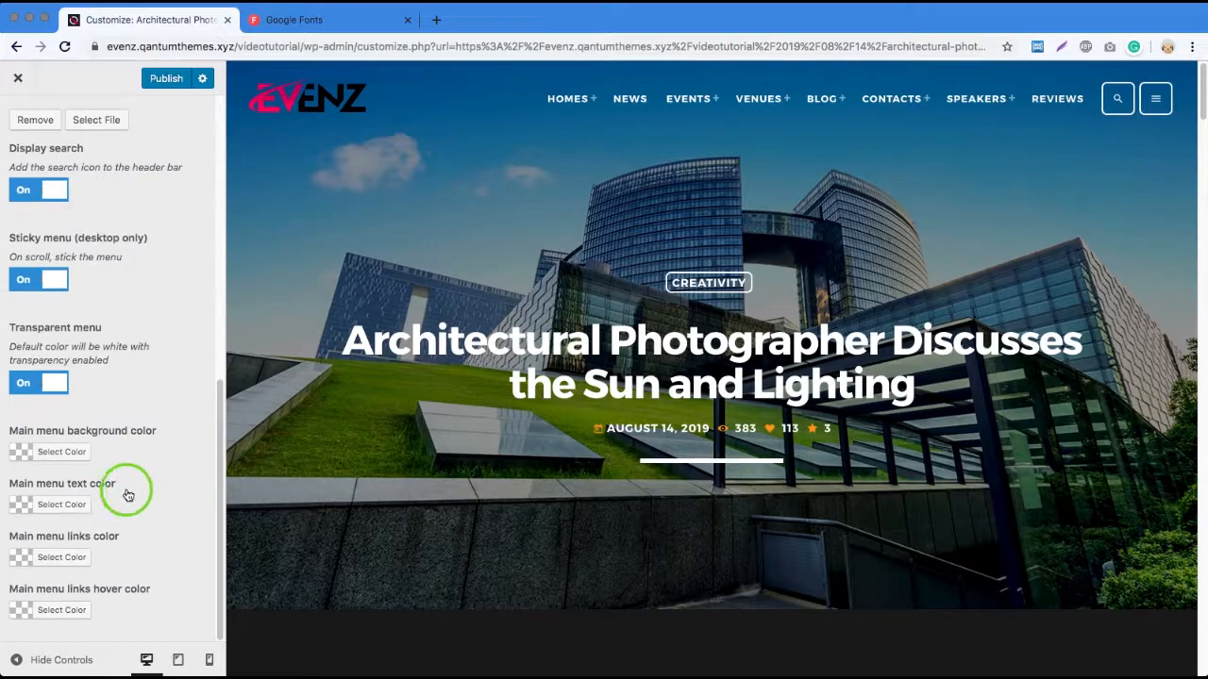
scroll(475, 193, "down", 5)
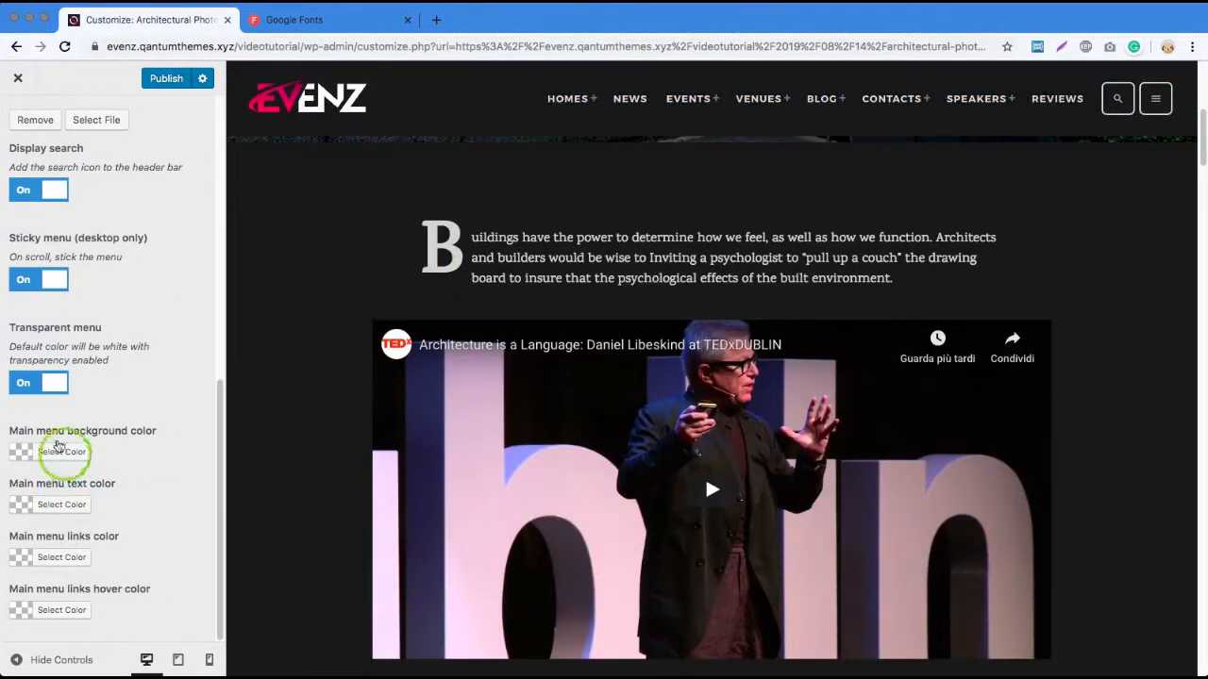
left_click(61, 458)
left_click(40, 625)
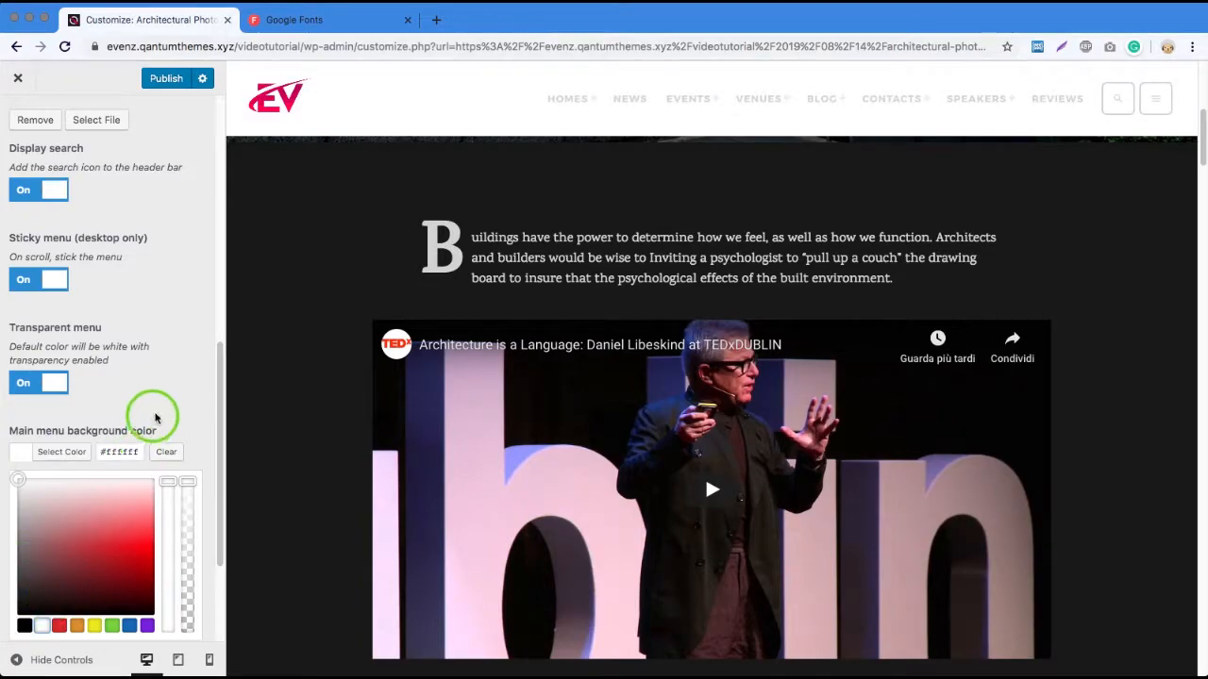
Step: Set the main menu text color to black (#000000), check the preview, and return to the theme customization sections
scroll(161, 406, "down", 3)
left_click(65, 563)
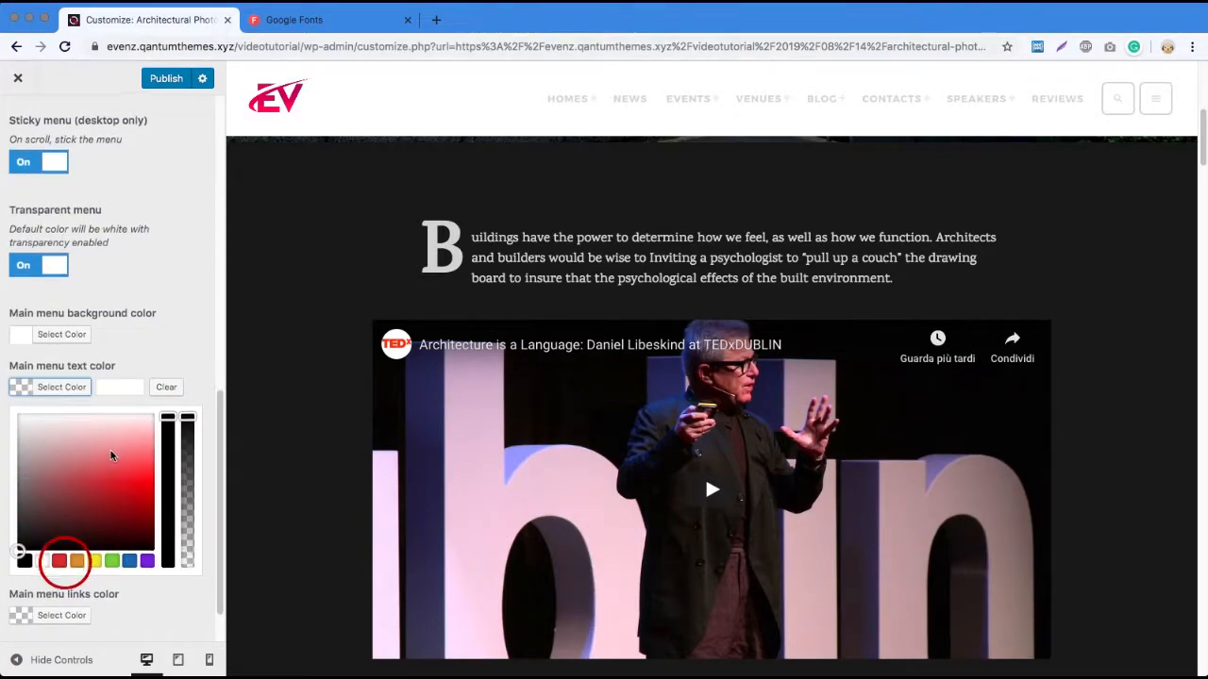
scroll(110, 456, "down", 2)
left_click(25, 504)
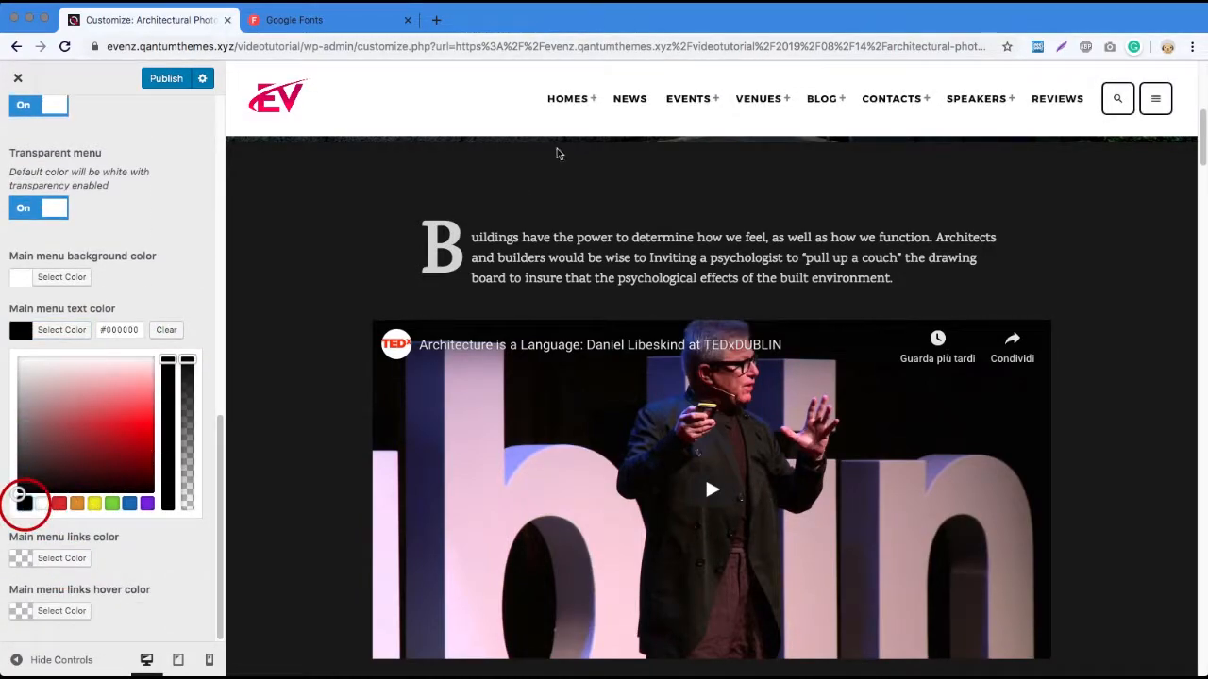
scroll(797, 236, "up", 10)
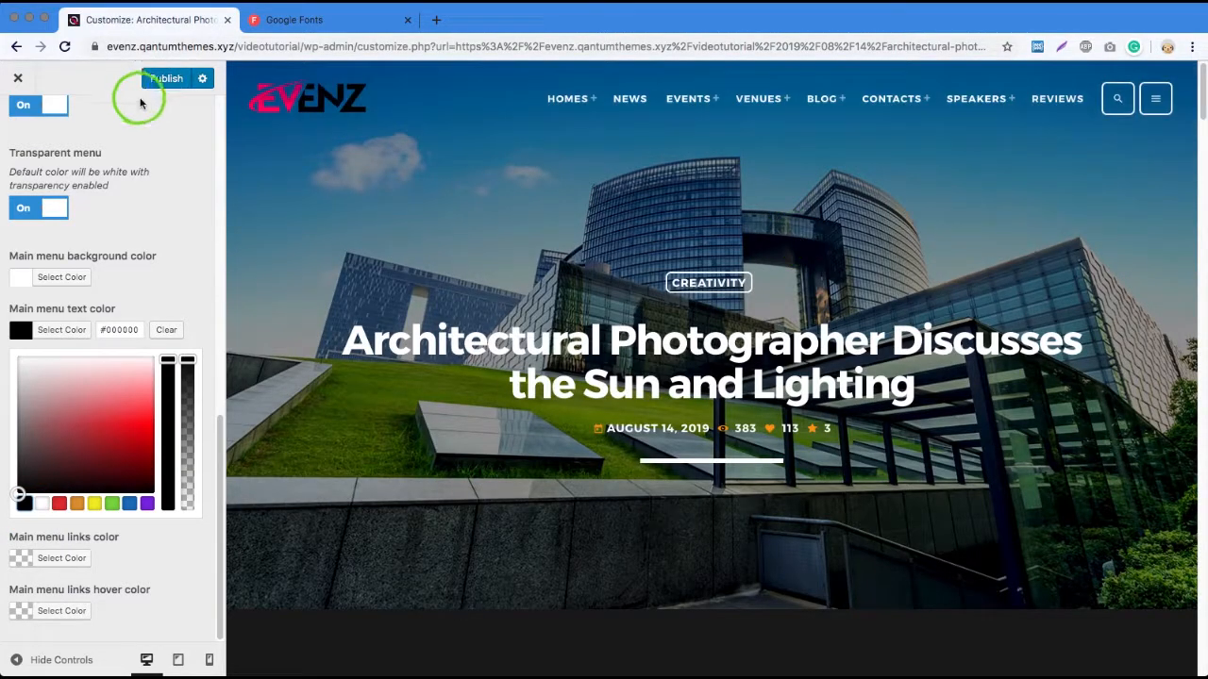
scroll(101, 192, "up", 5)
left_click(17, 121)
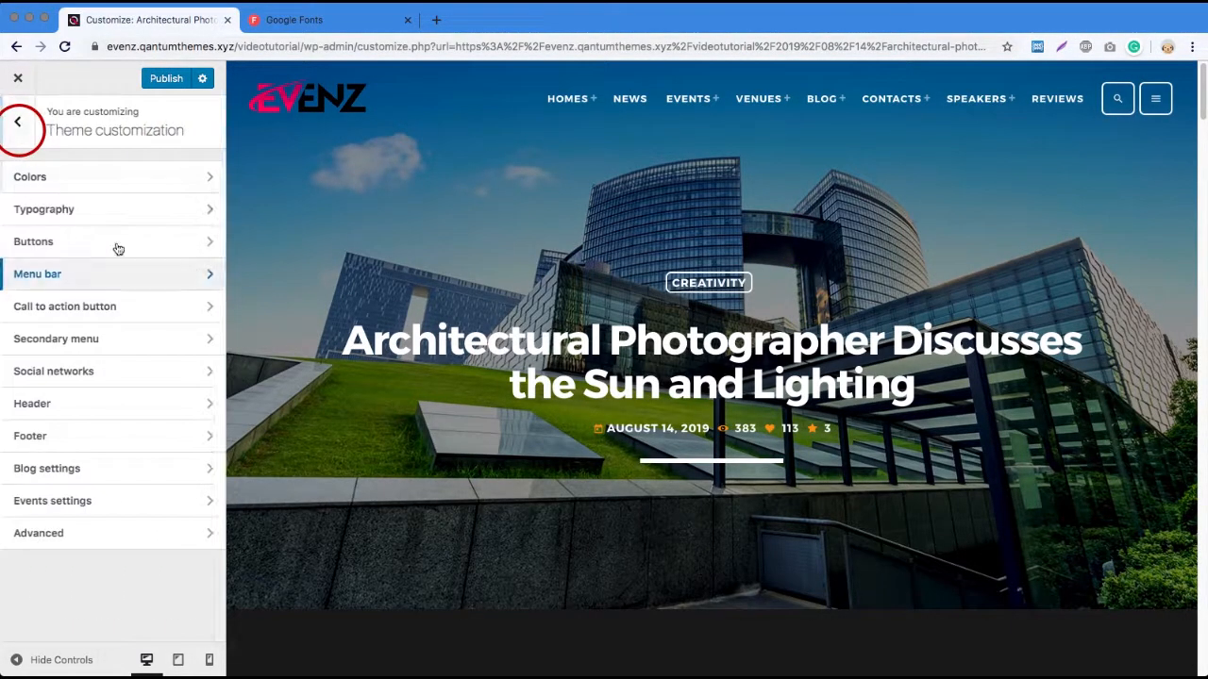
Step: Look into the color settings and compare the menu bar's opaque and transparent states in the page preview
left_click(56, 177)
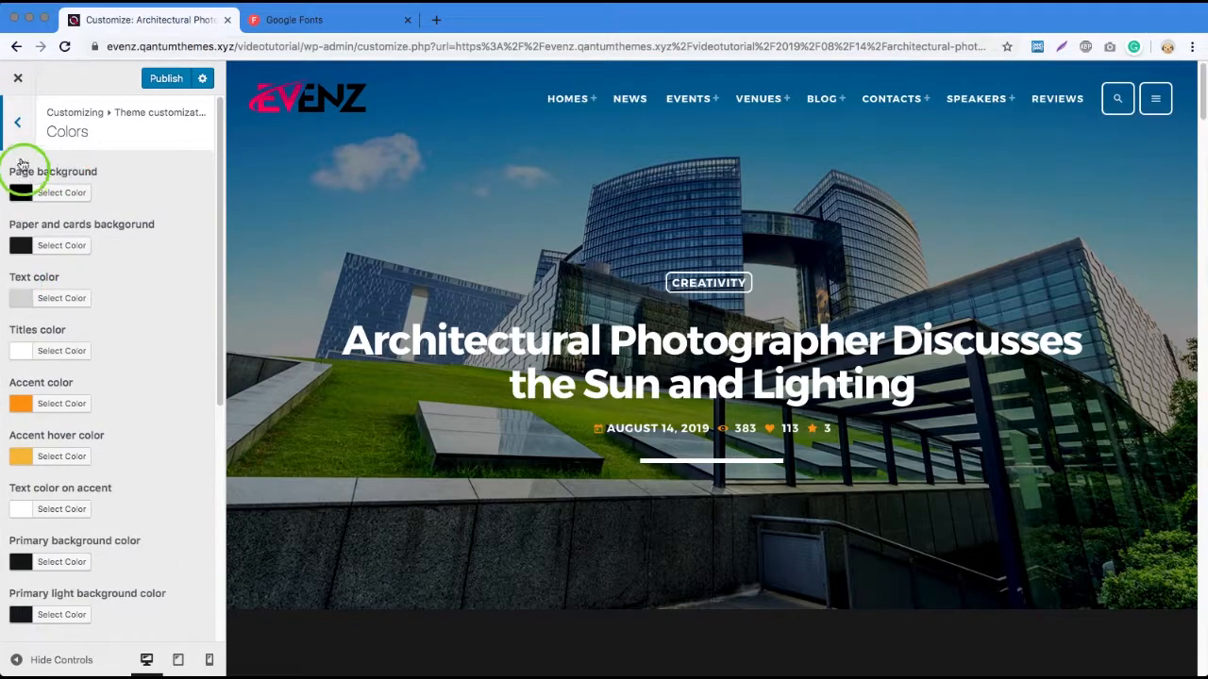
left_click(17, 120)
scroll(568, 284, "down", 2)
scroll(566, 286, "down", 5)
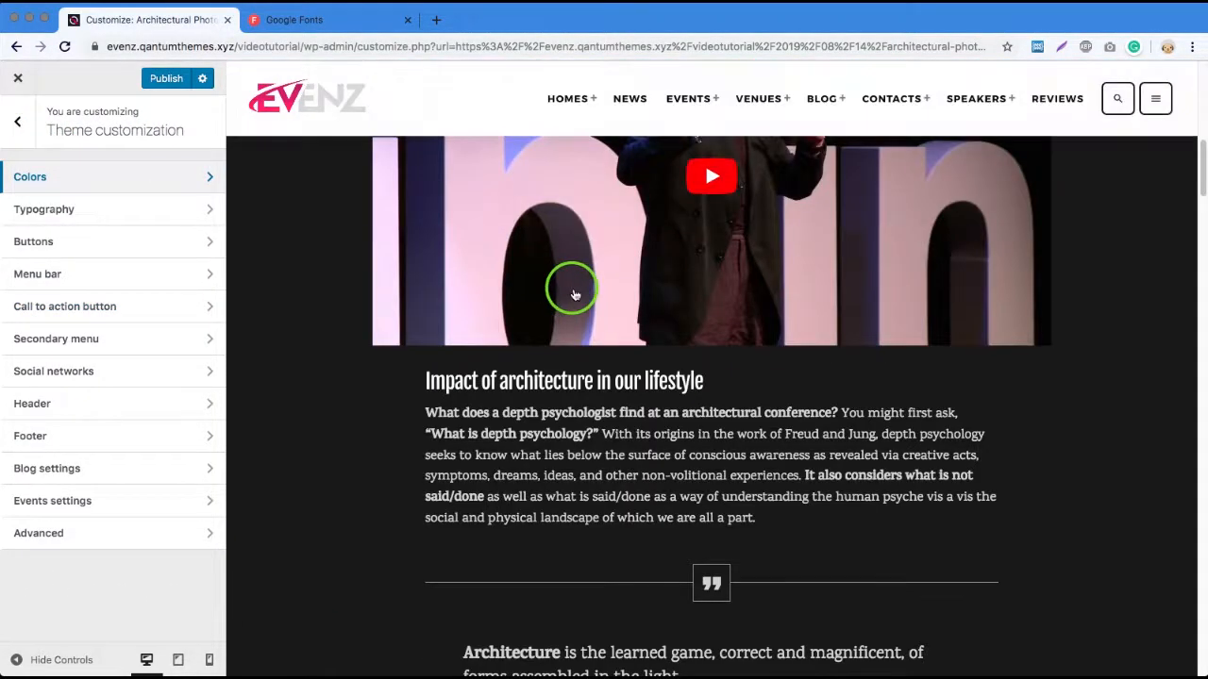
scroll(577, 289, "up", 8)
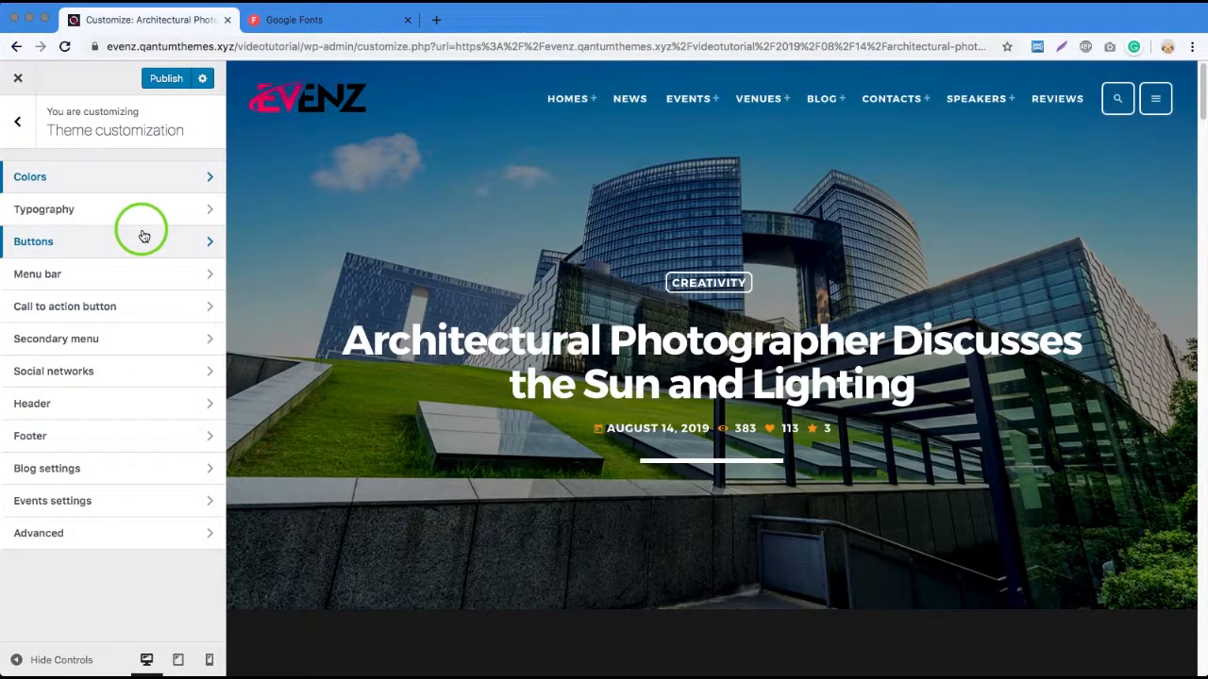
Step: Enable the call to action button in the header bar with the text CLICK ME
left_click(129, 307)
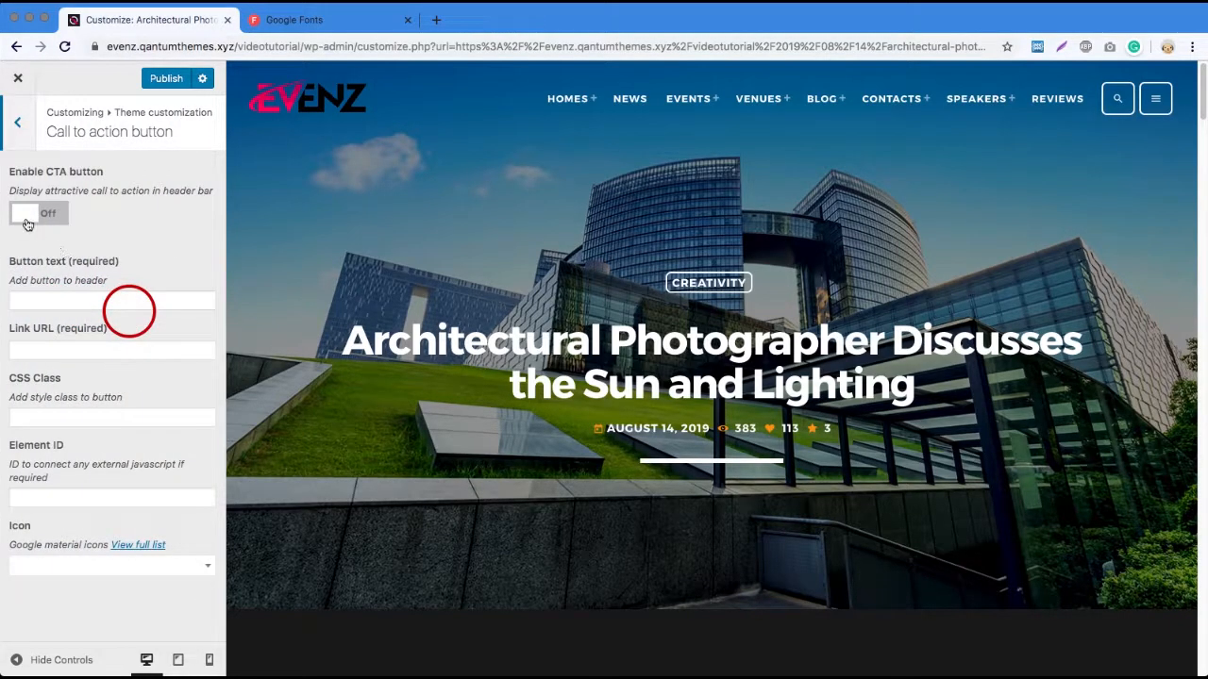
left_click(31, 214)
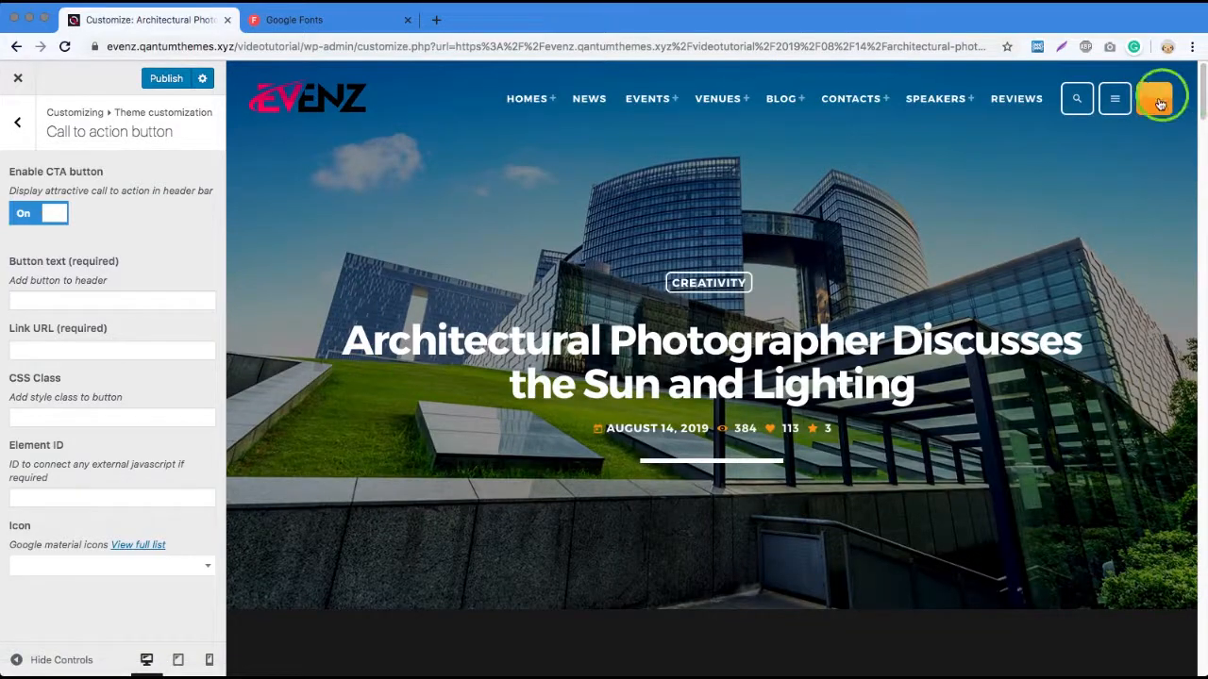
left_click(72, 296)
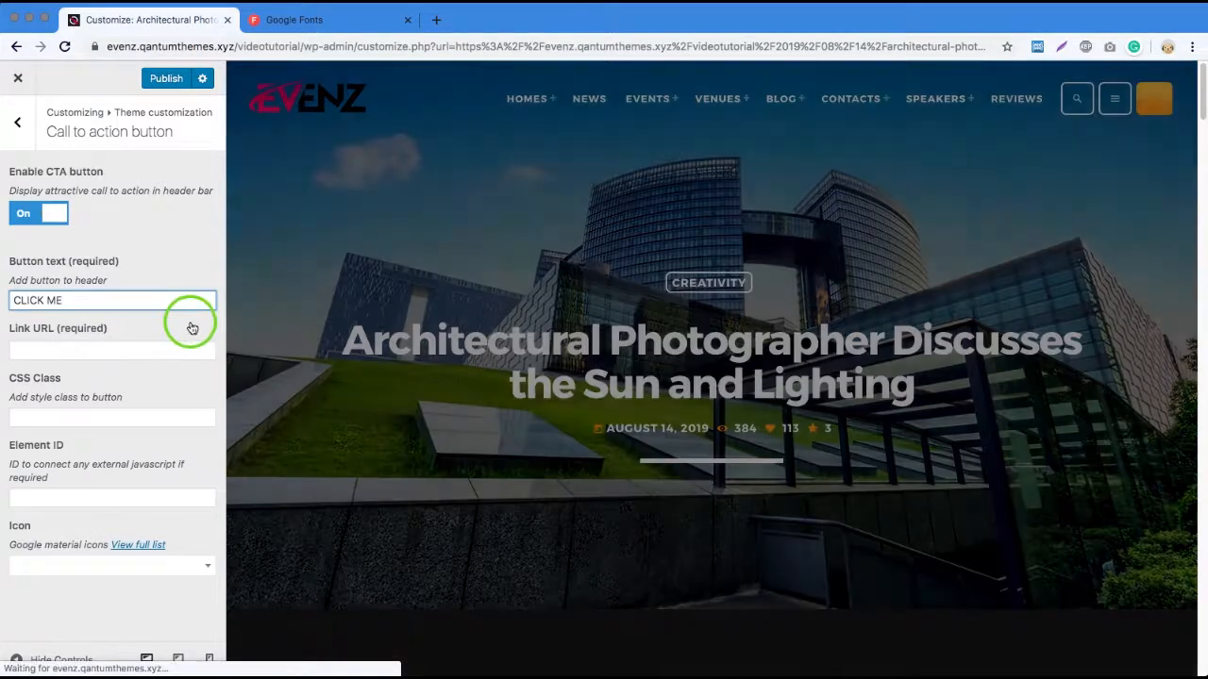
left_click(125, 351)
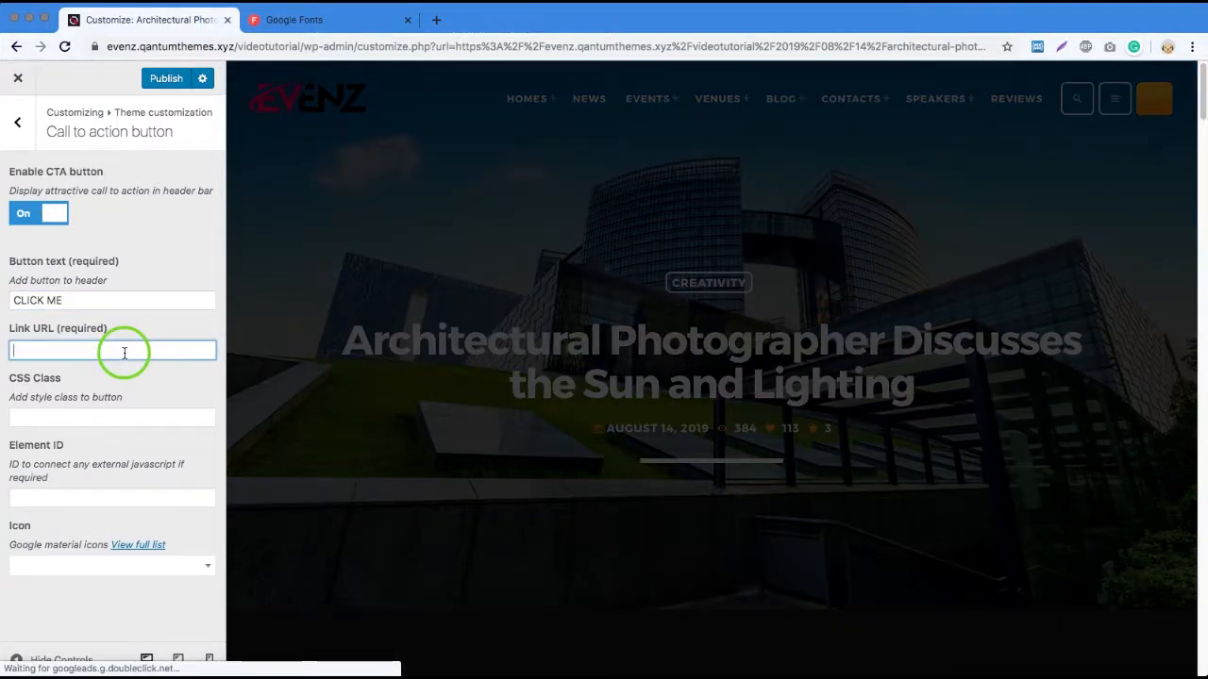
type("http://google.com")
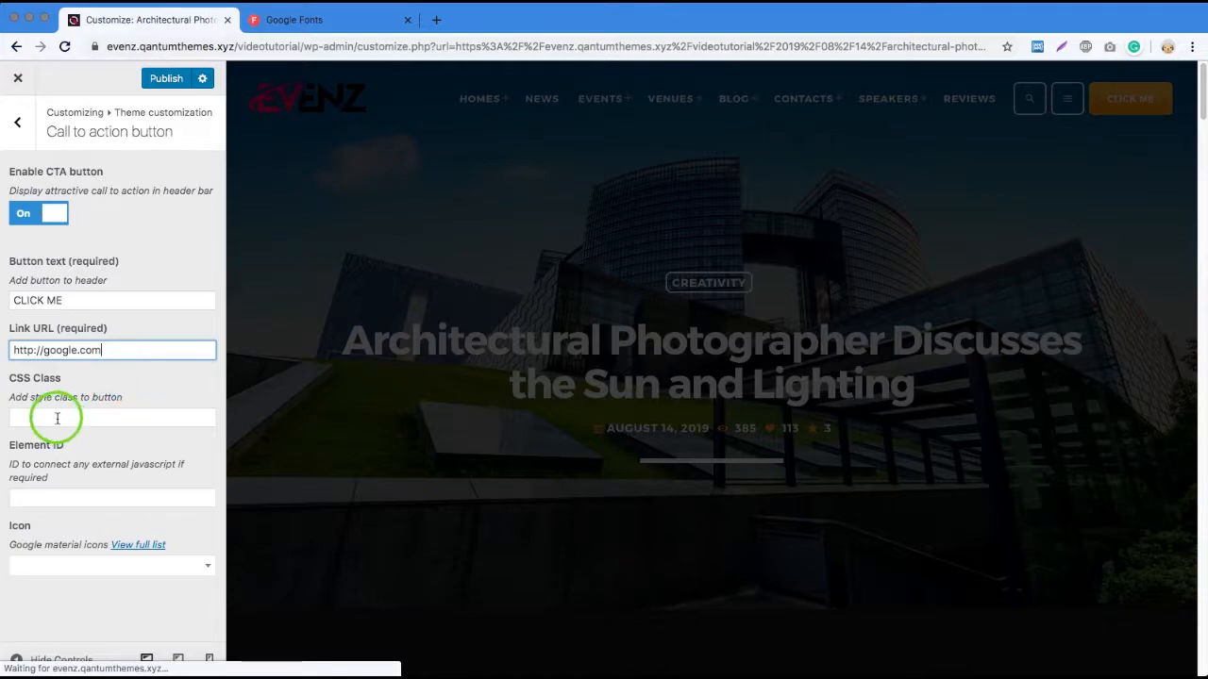
left_click(57, 418)
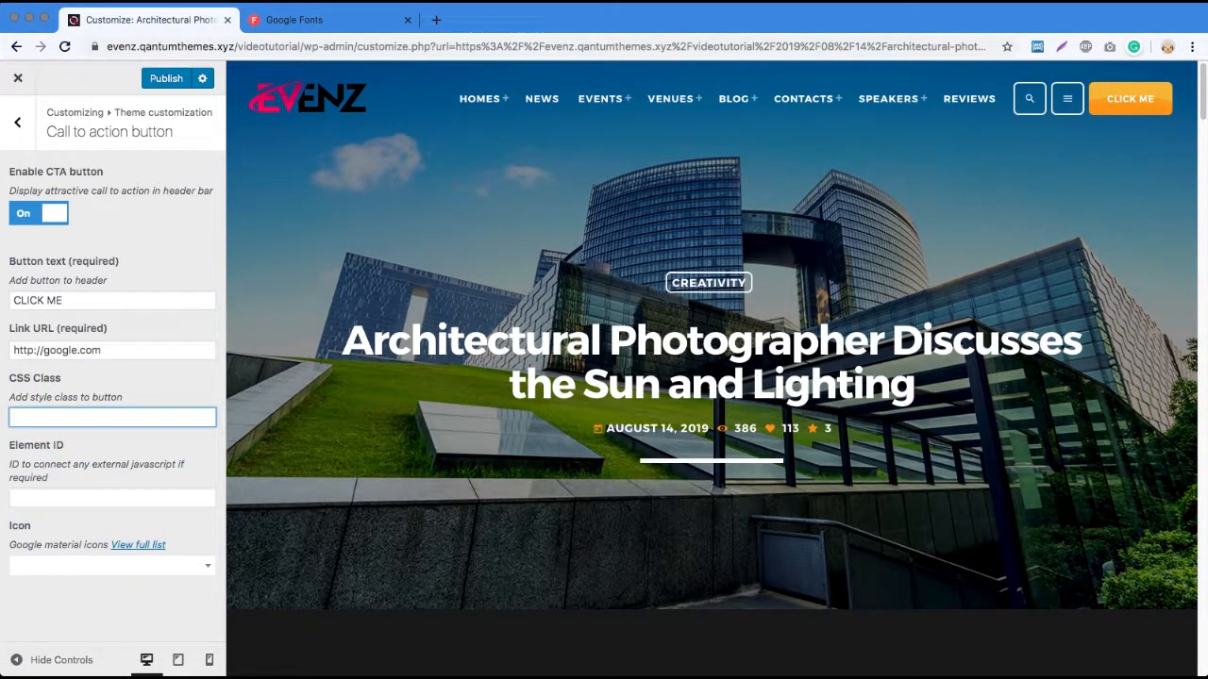
Step: Add the access_alarms icon to the call to action button
left_click(110, 577)
scroll(103, 480, "down", 1)
left_click(100, 472)
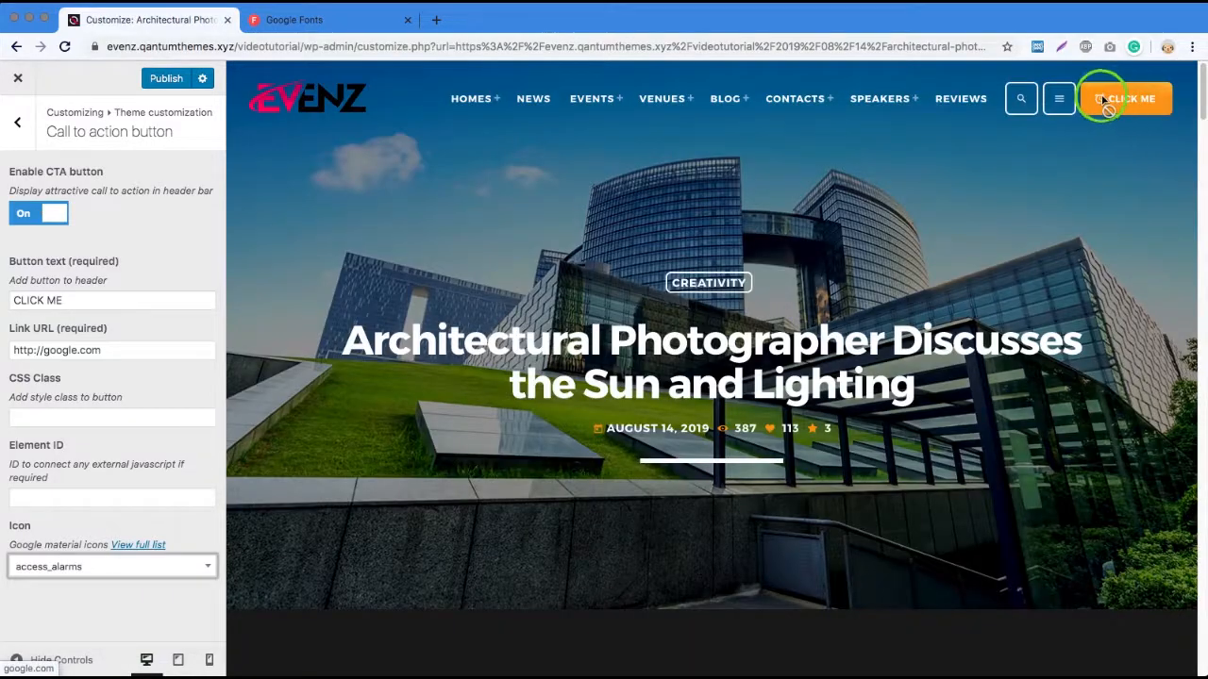
Step: Enable the secondary header bar in the Secondary menu settings
left_click(18, 123)
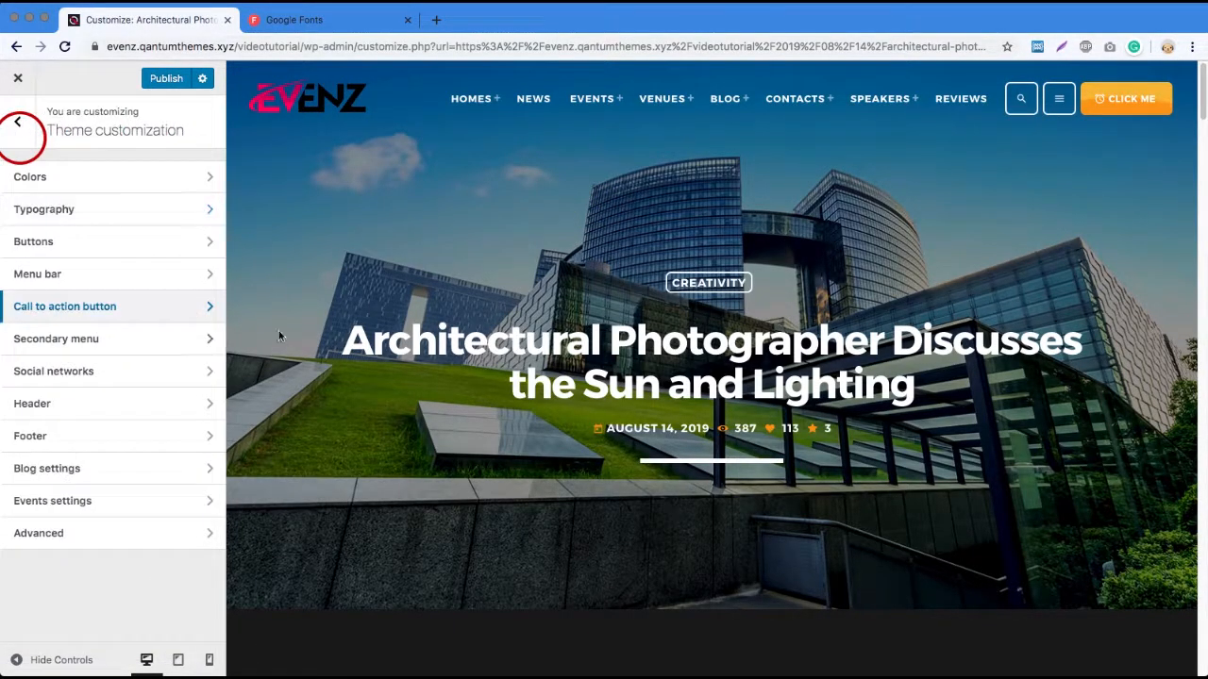
left_click(117, 336)
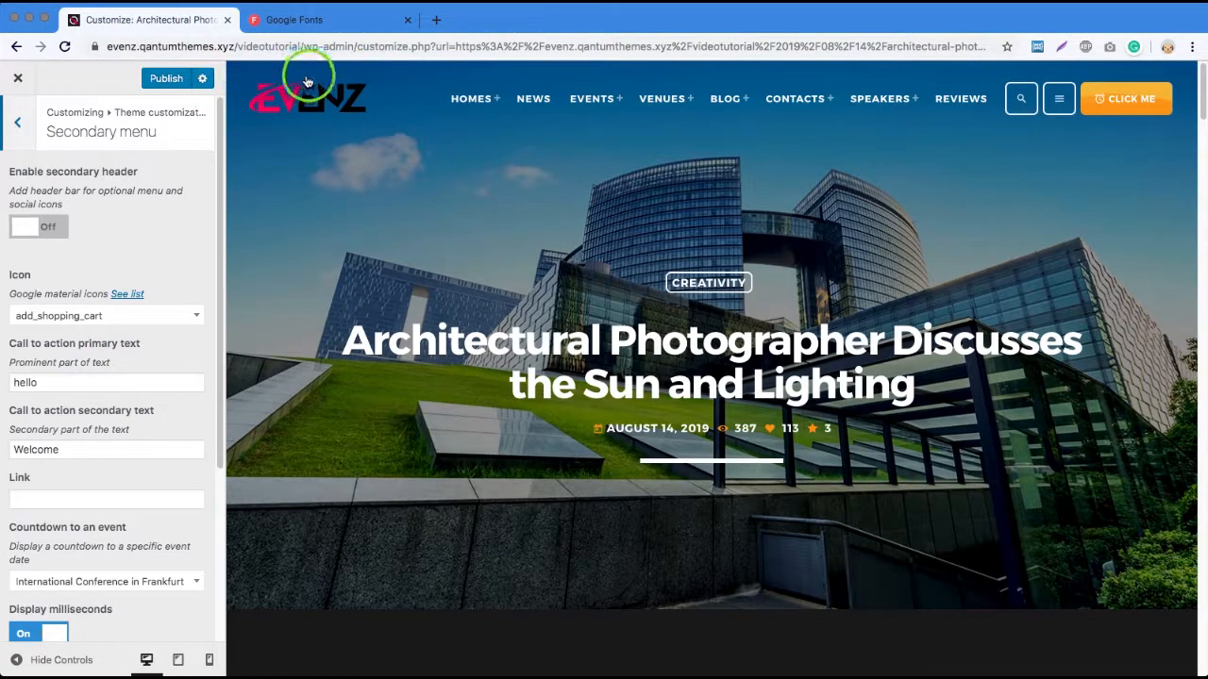
left_click(38, 226)
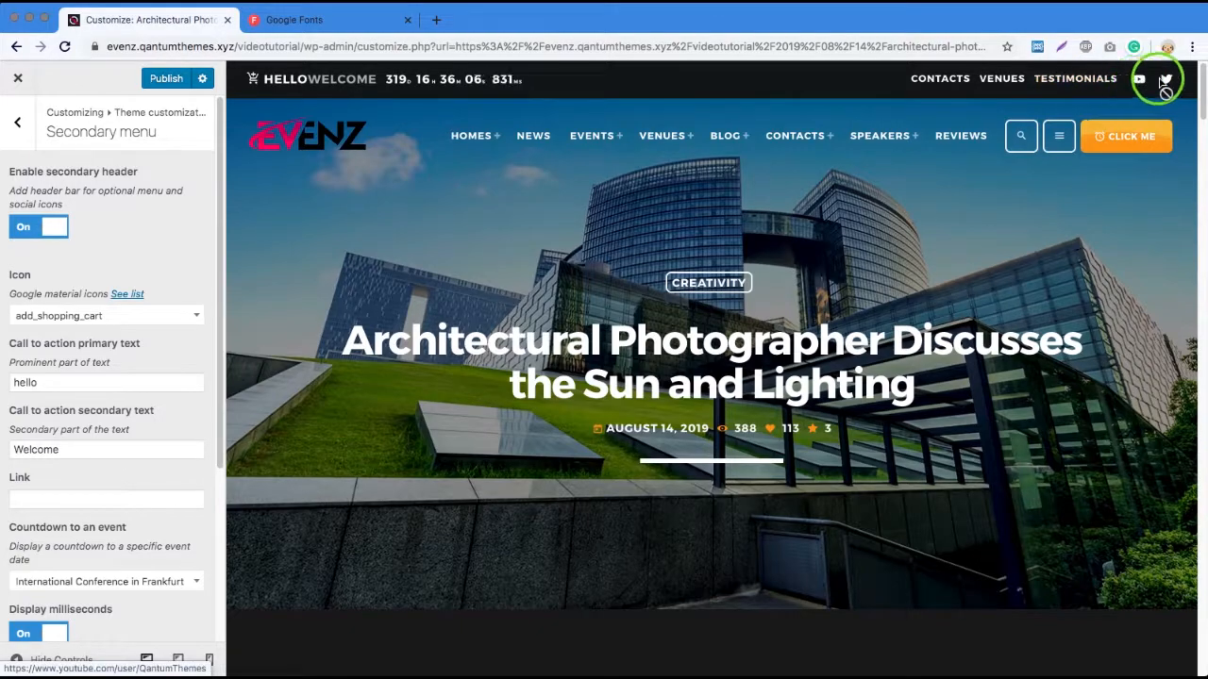
Step: Change the secondary header's icon to add_to_photos and set its call to action link to #
scroll(51, 298, "down", 1)
scroll(47, 340, "down", 2)
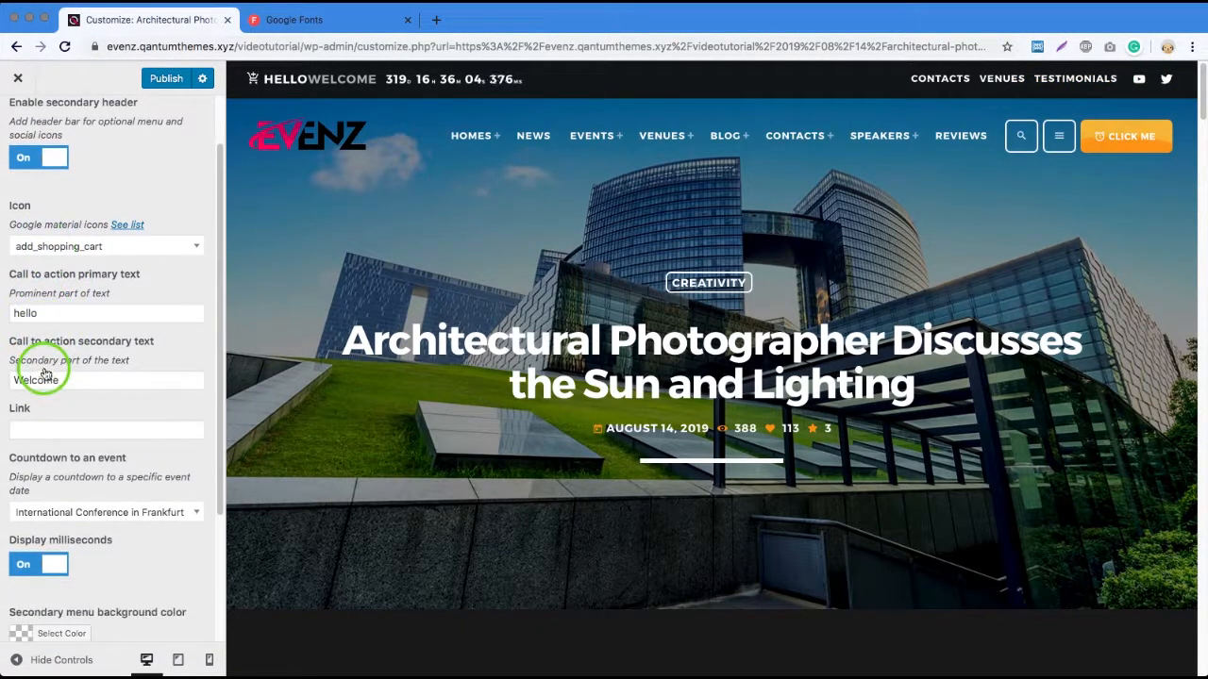
left_click(46, 247)
left_click(59, 369)
left_click(76, 316)
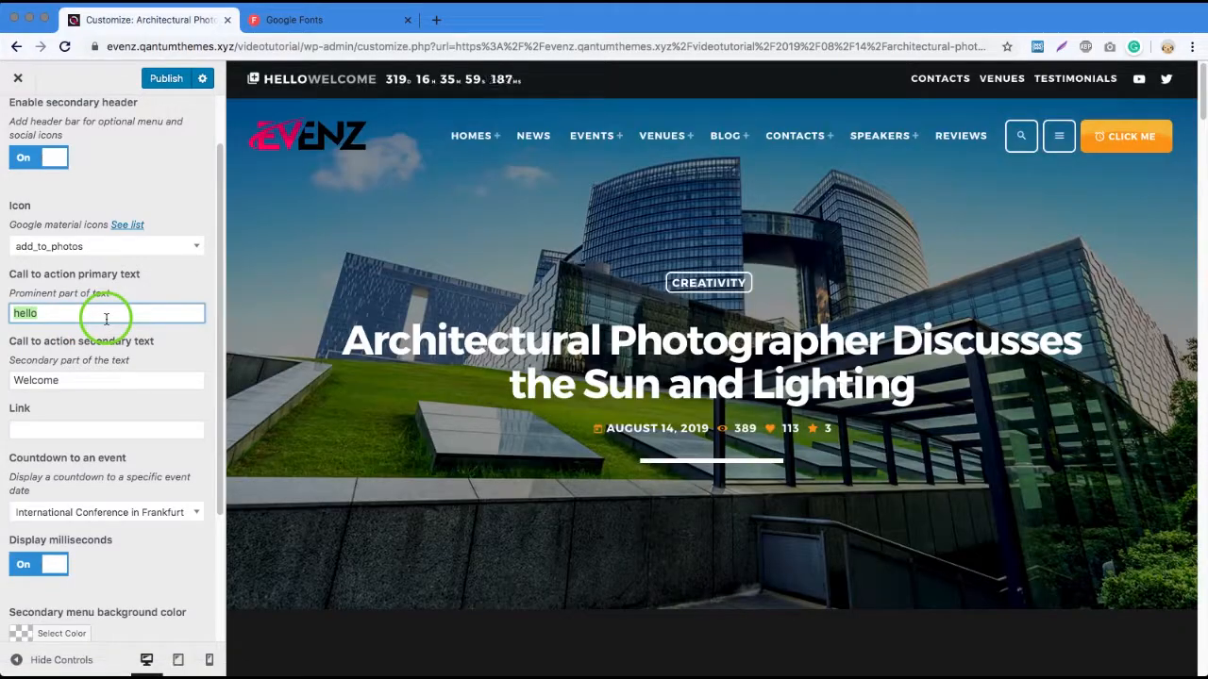
scroll(57, 489, "down", 2)
left_click(39, 376)
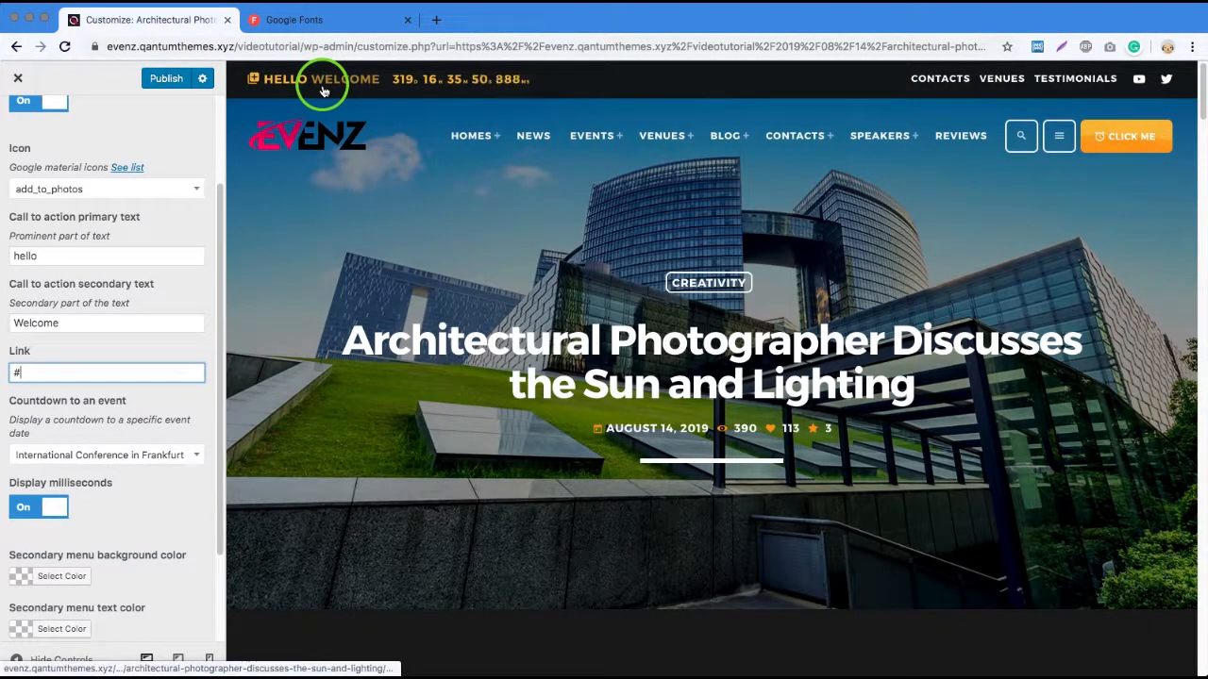
Step: Remove the event countdown from the secondary header by resetting its event selection to Chose
scroll(114, 410, "down", 4)
left_click(109, 349)
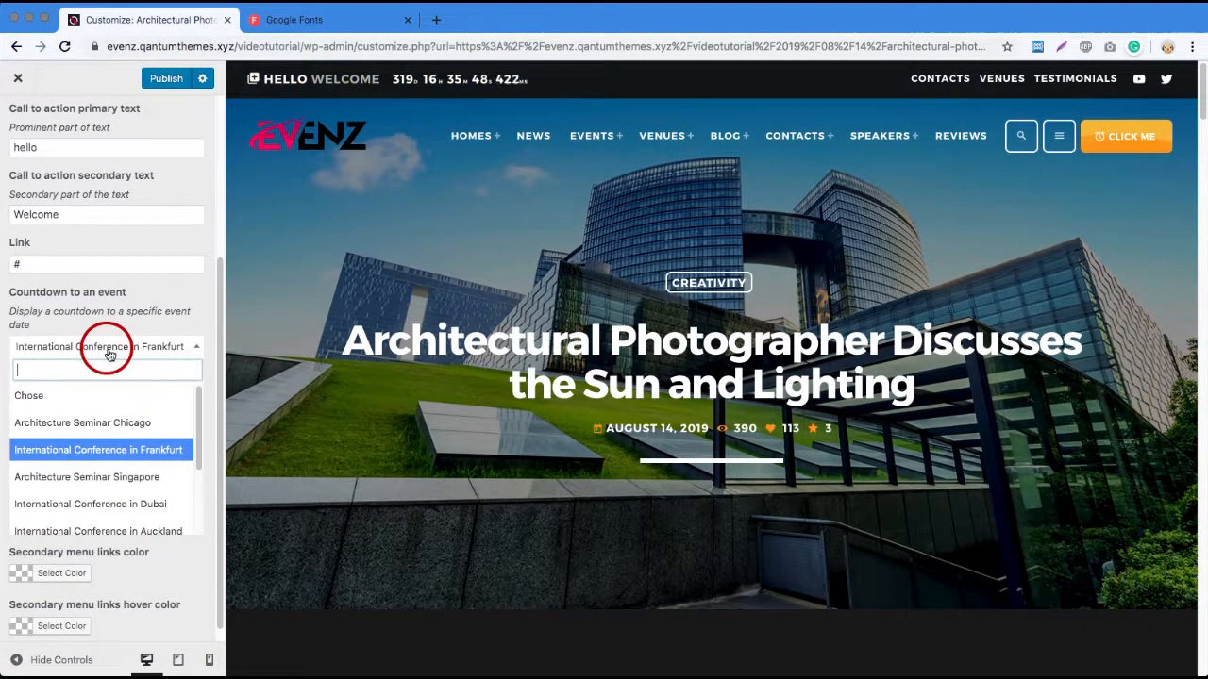
left_click(63, 406)
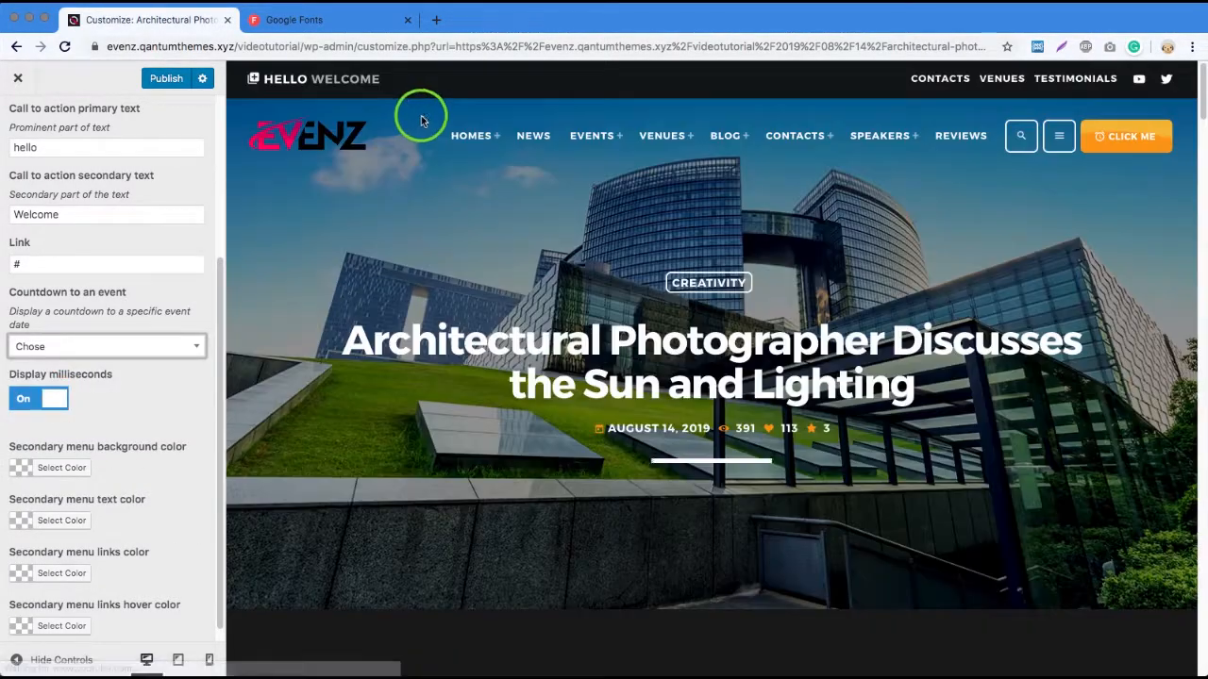
Step: Set the secondary menu background color to yellow #eeee22 and its text color to black #000000
scroll(90, 542, "down", 1)
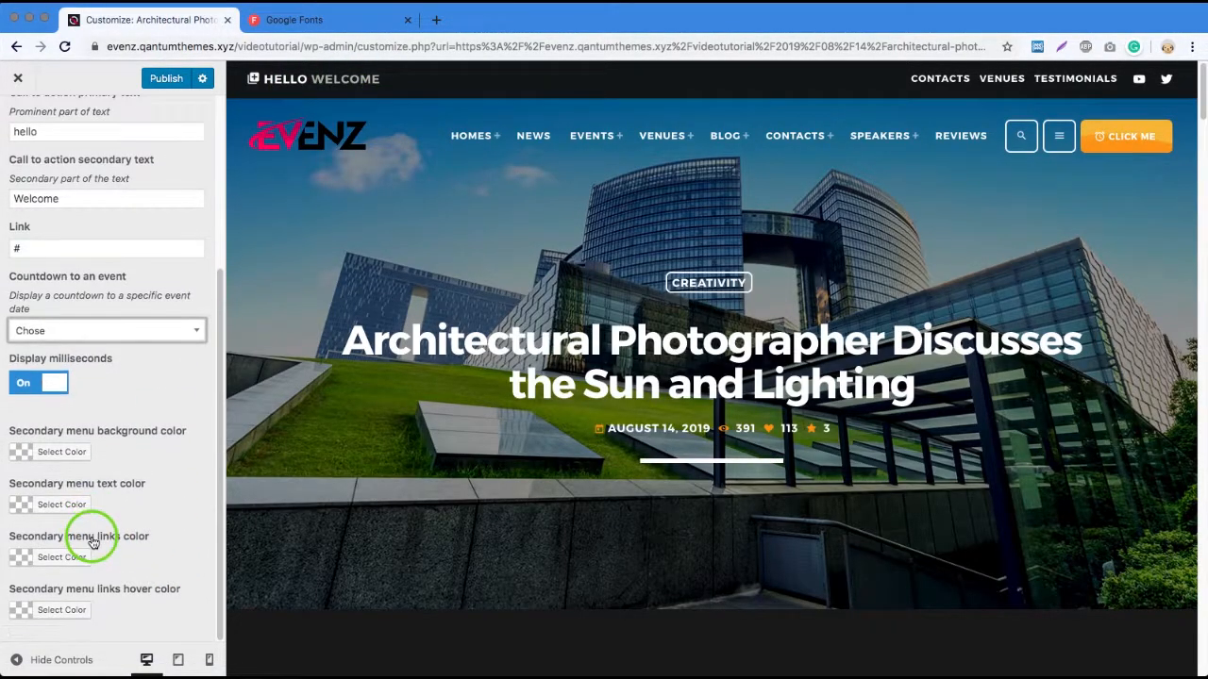
left_click(55, 454)
scroll(113, 586, "down", 3)
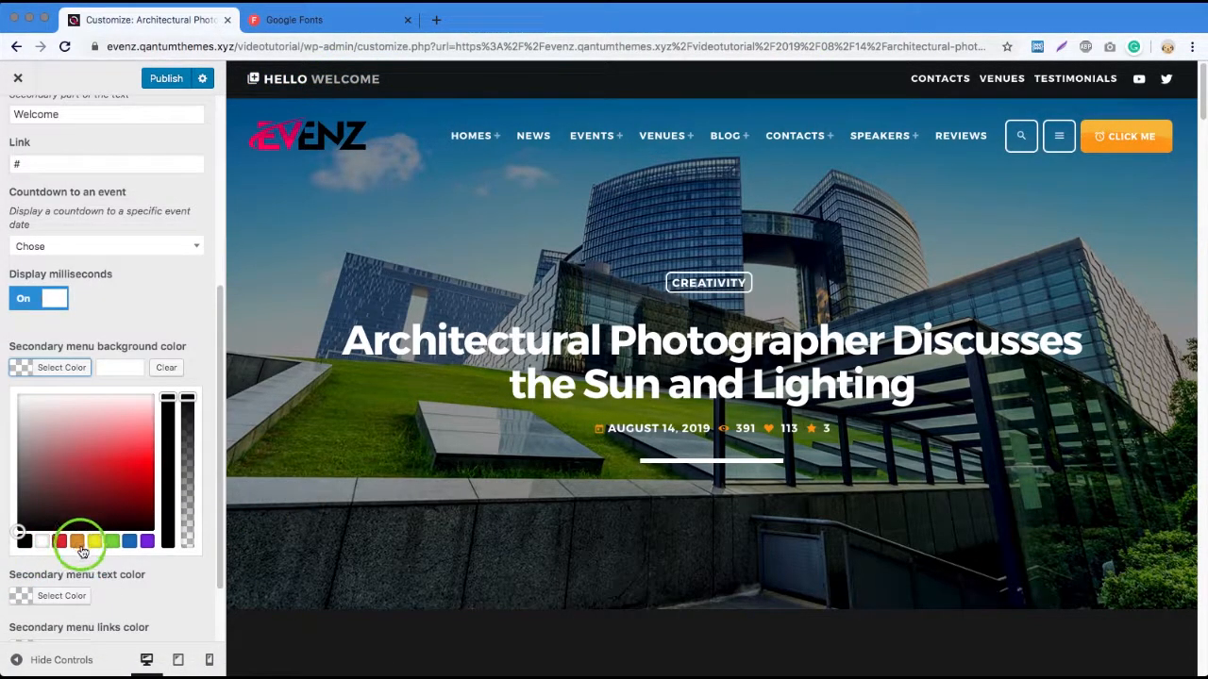
left_click(95, 542)
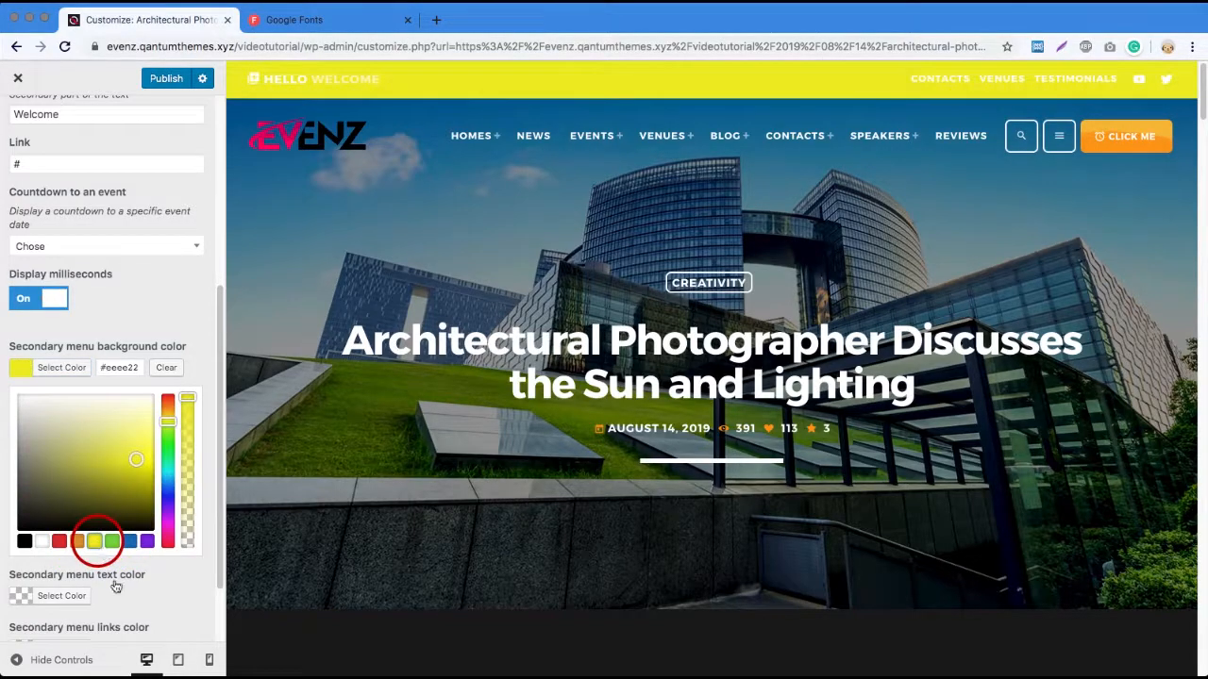
left_click(61, 598)
left_click(26, 594)
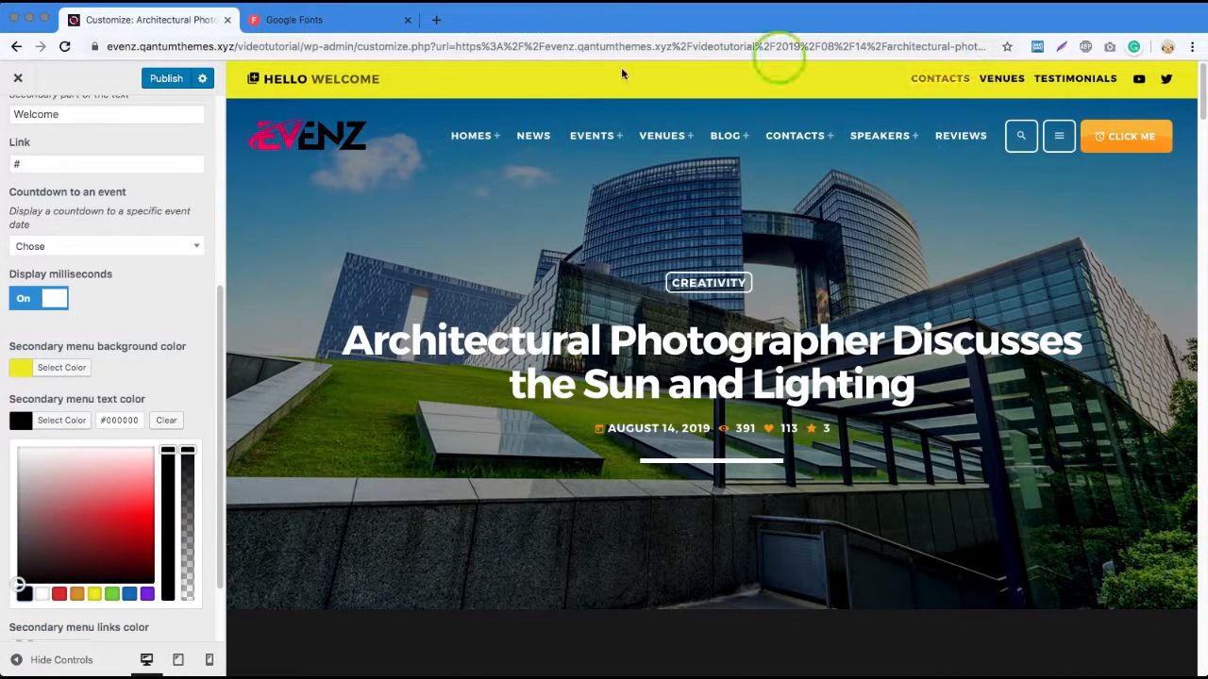
scroll(88, 263, "up", 5)
left_click(17, 123)
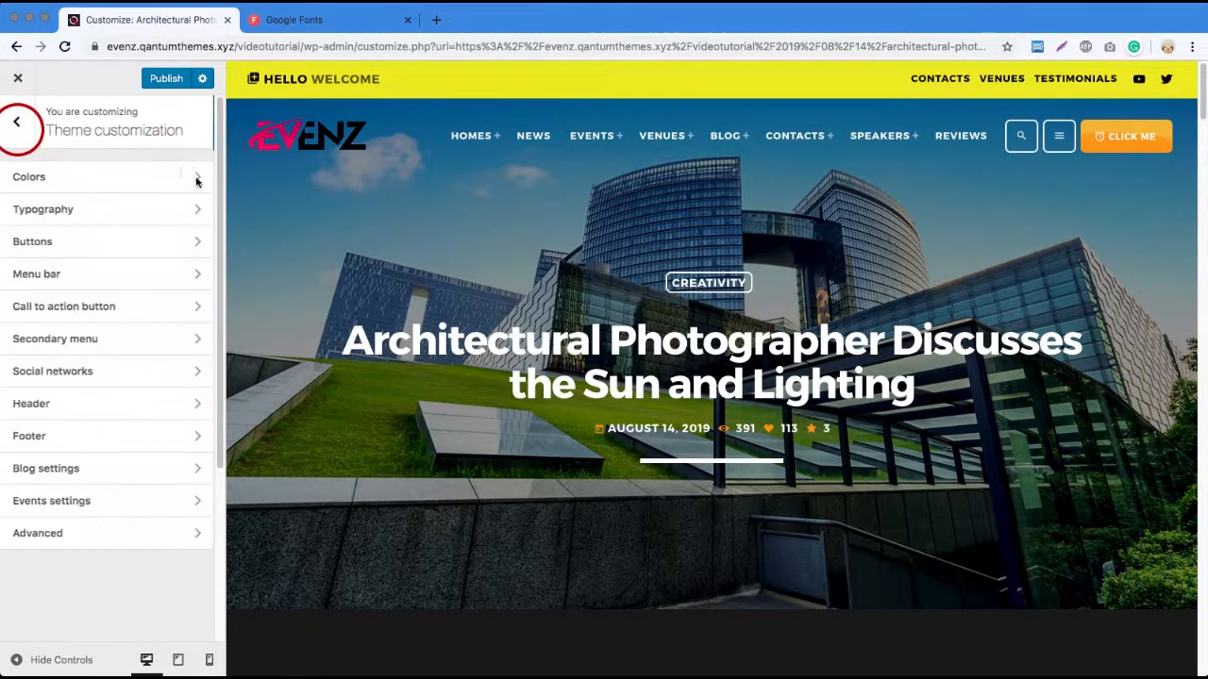
left_click(82, 381)
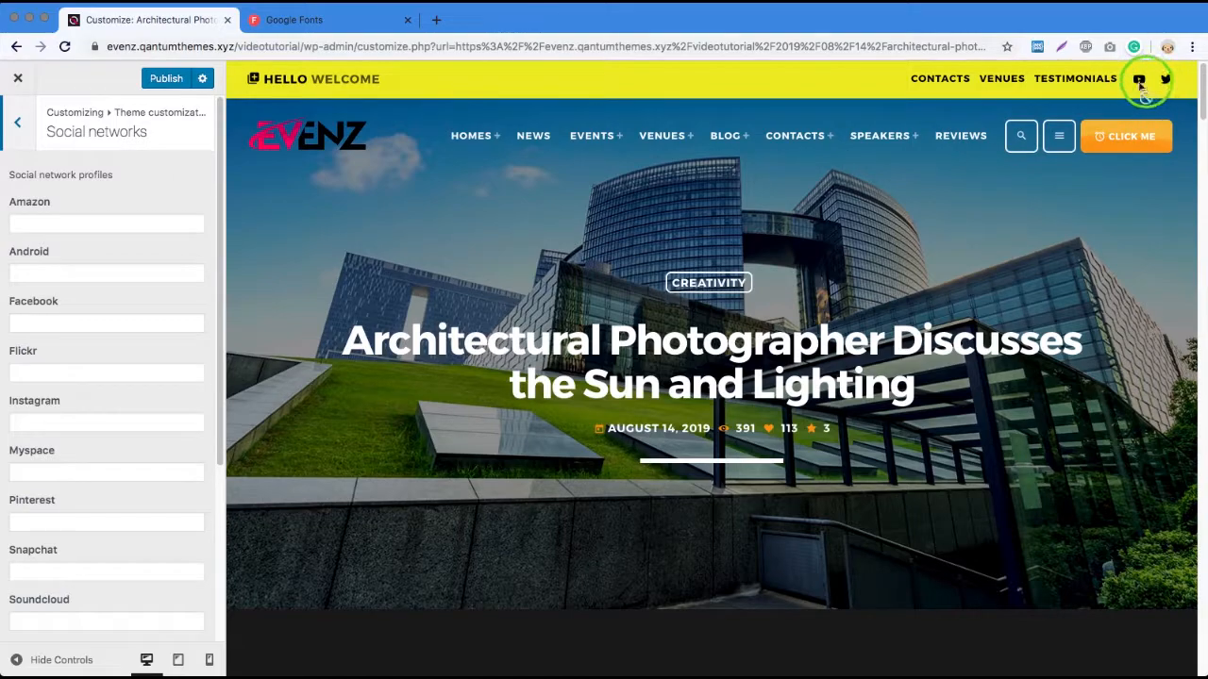
left_click(64, 325)
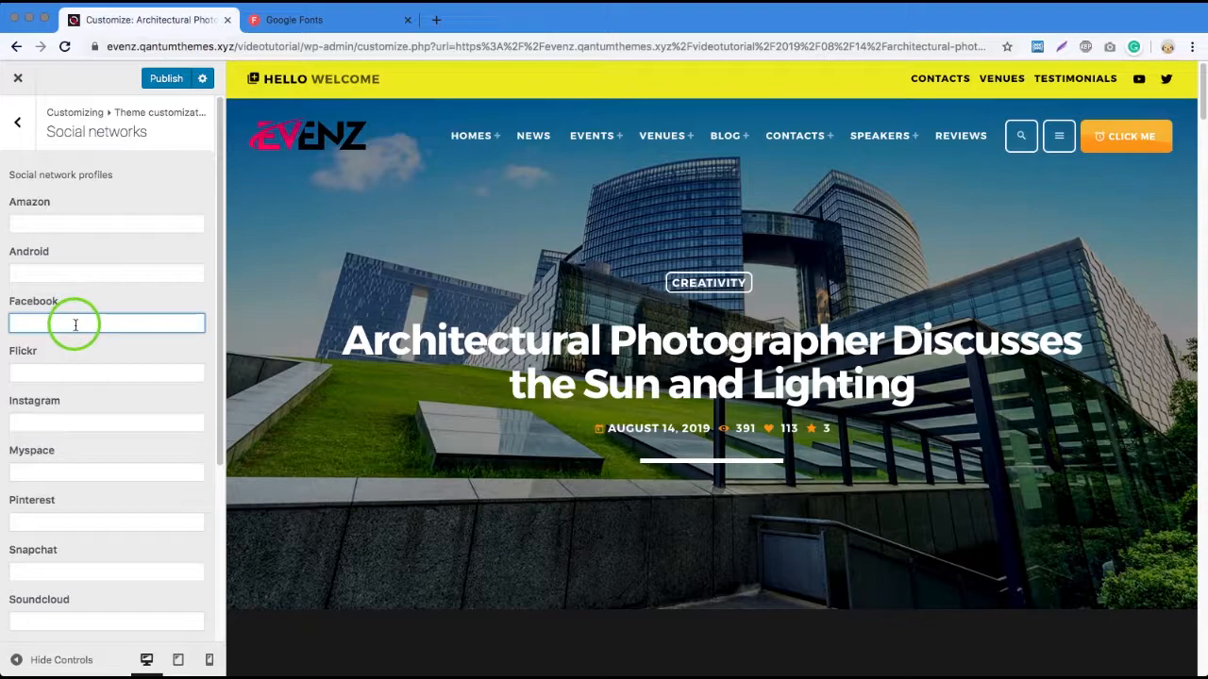
type("http://fa")
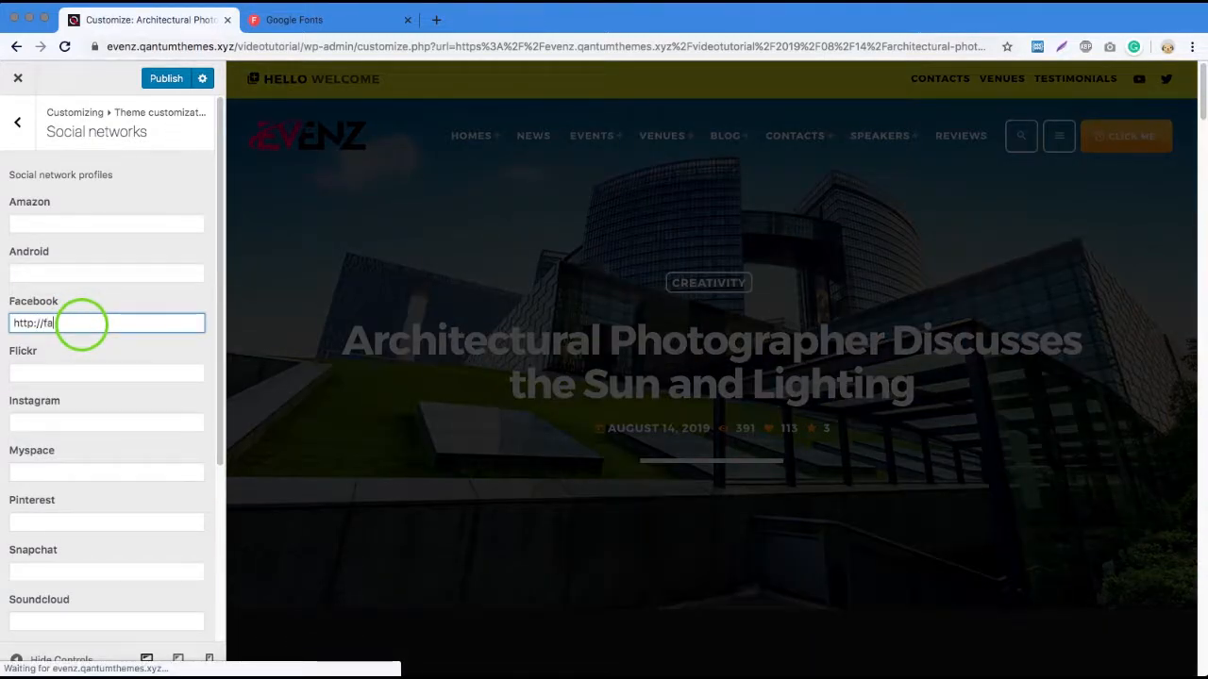
type("cebook.com/qantumth")
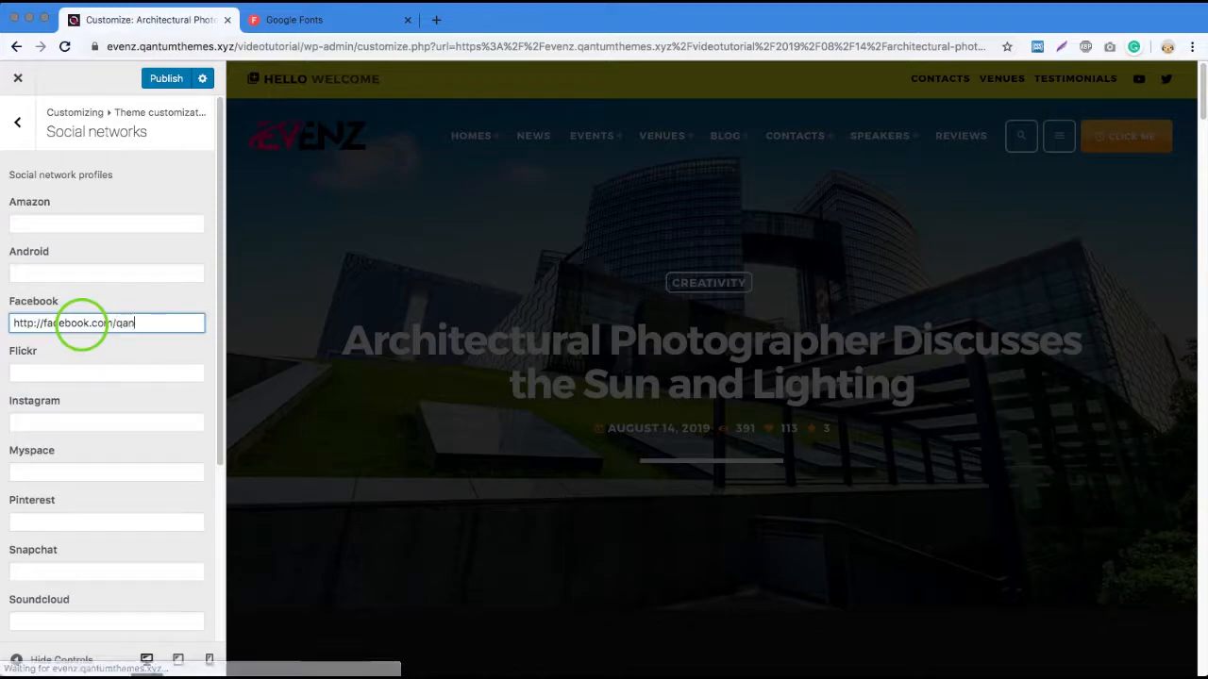
type("emes")
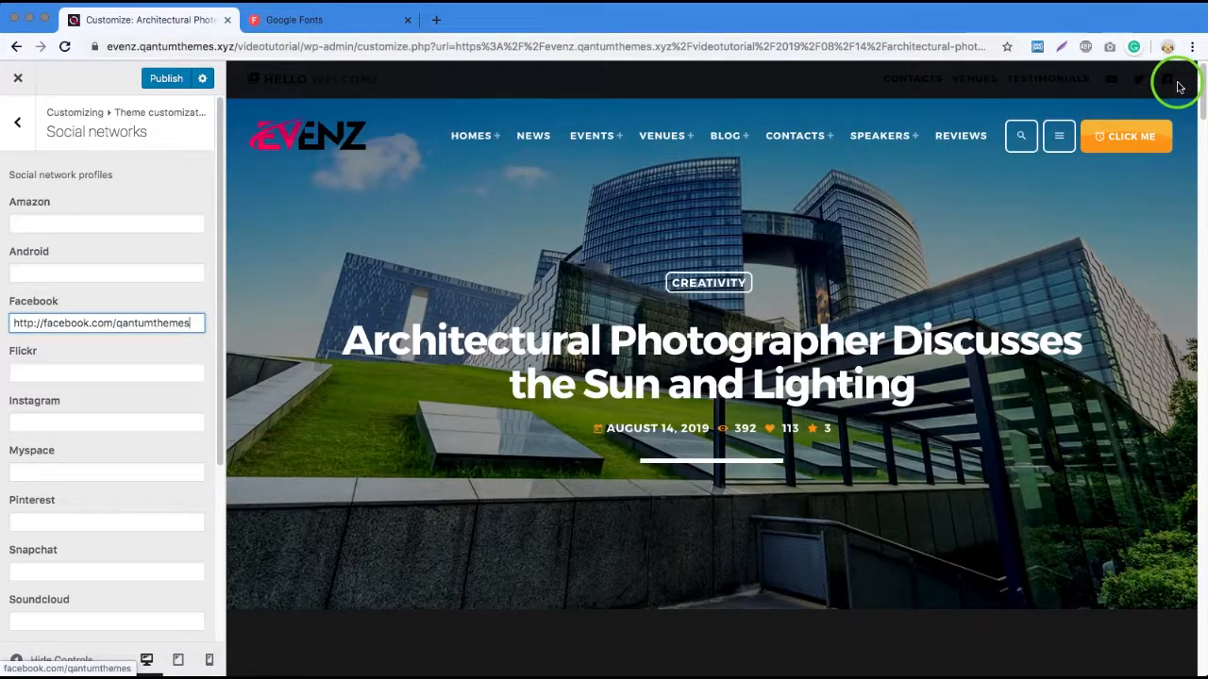
Step: Reopen the Secondary menu settings and look through its options
left_click(18, 122)
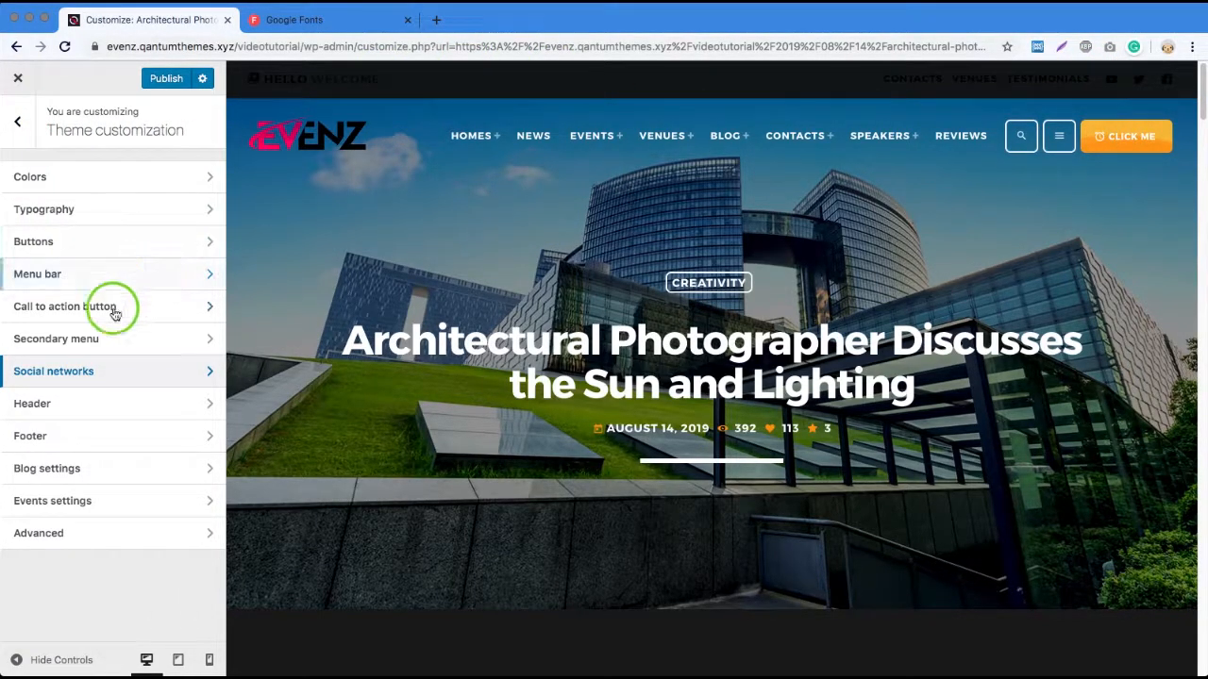
left_click(109, 338)
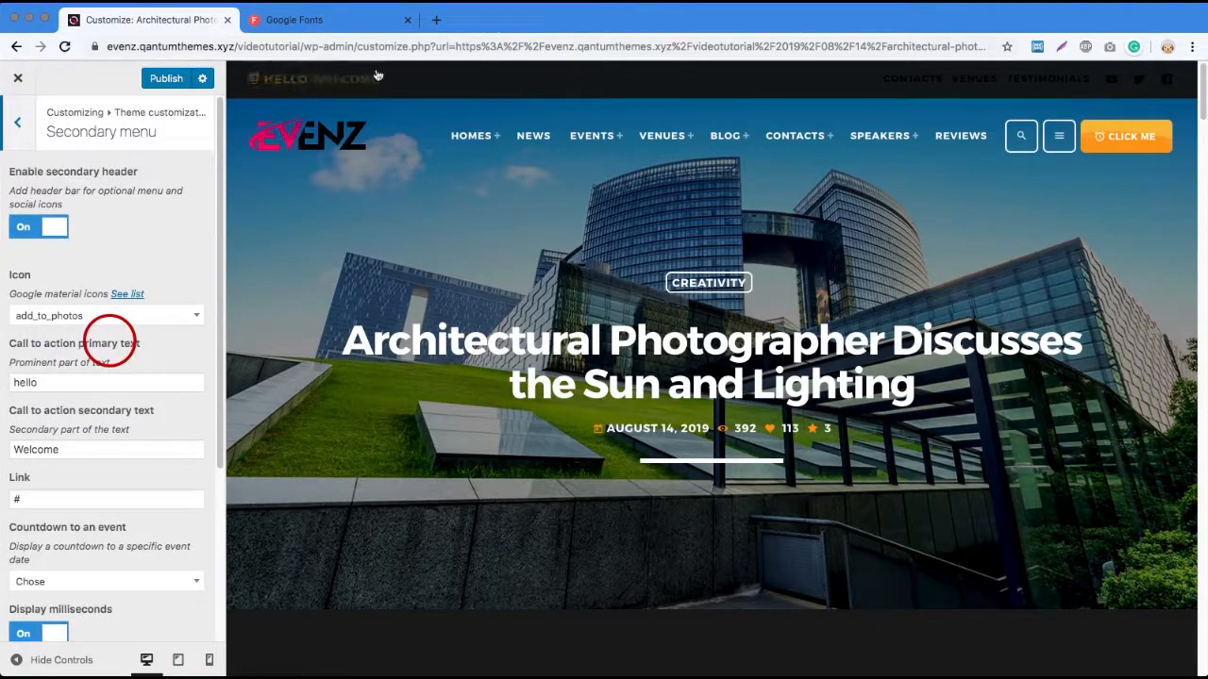
scroll(108, 302, "down", 5)
scroll(107, 311, "up", 5)
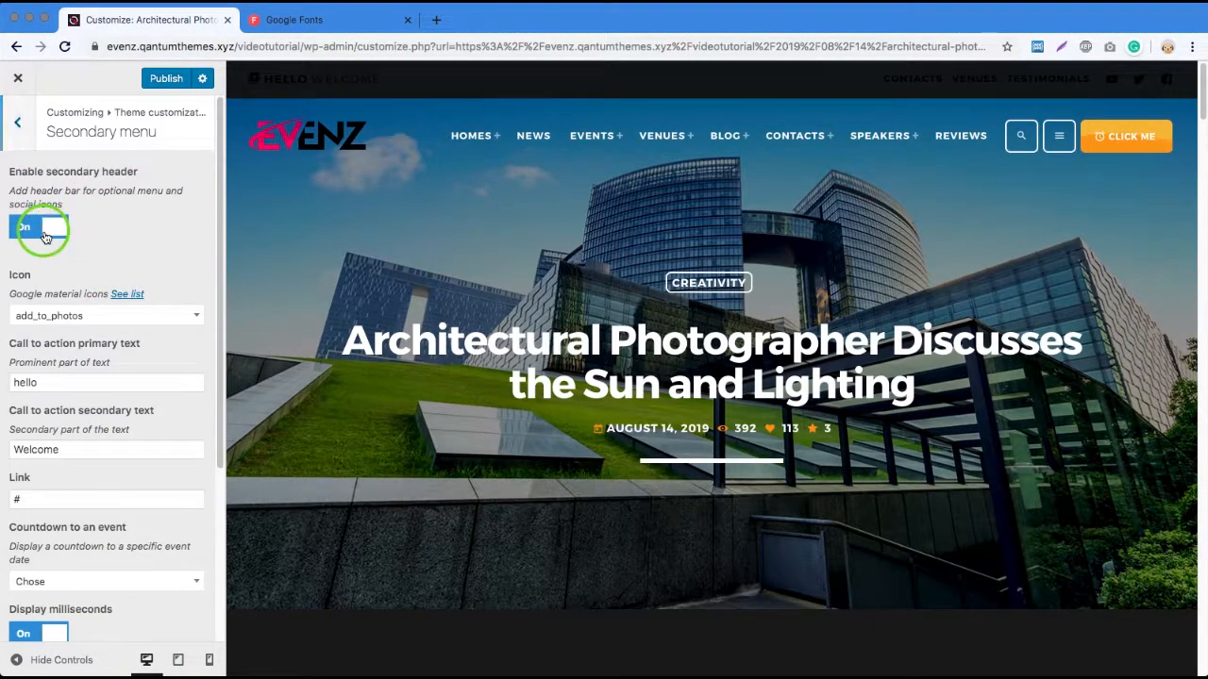
Step: Switch the secondary header off and back on twice to refresh the preview bar
left_click(44, 237)
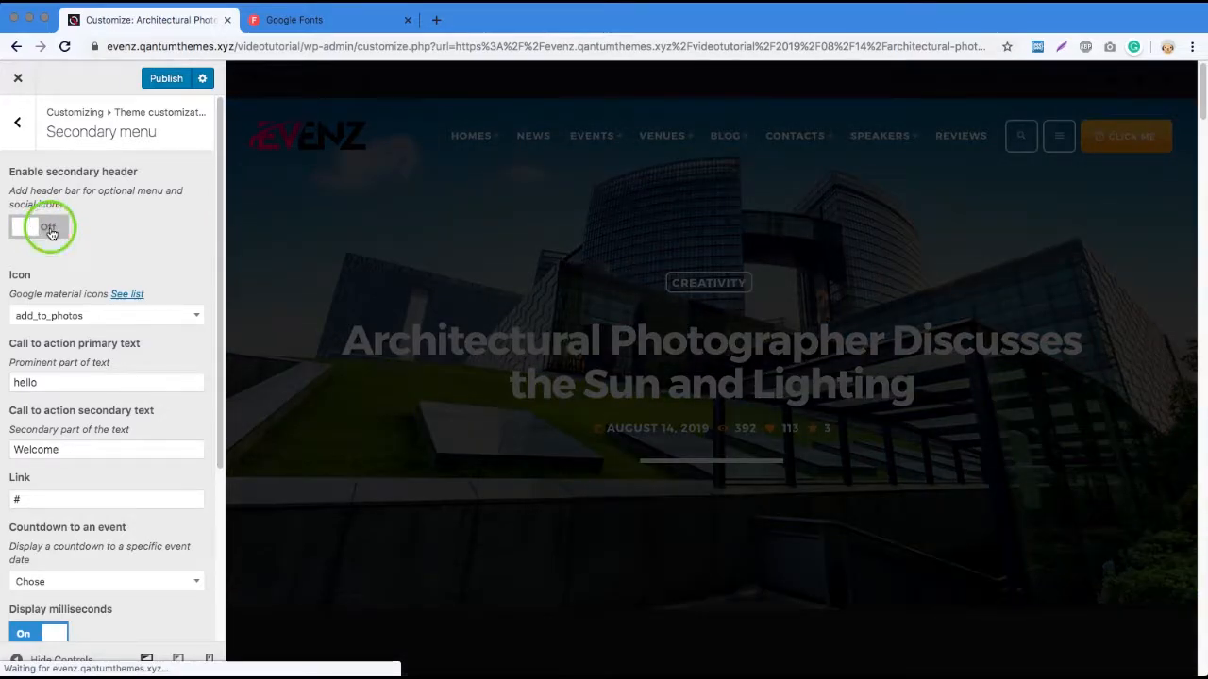
left_click(50, 233)
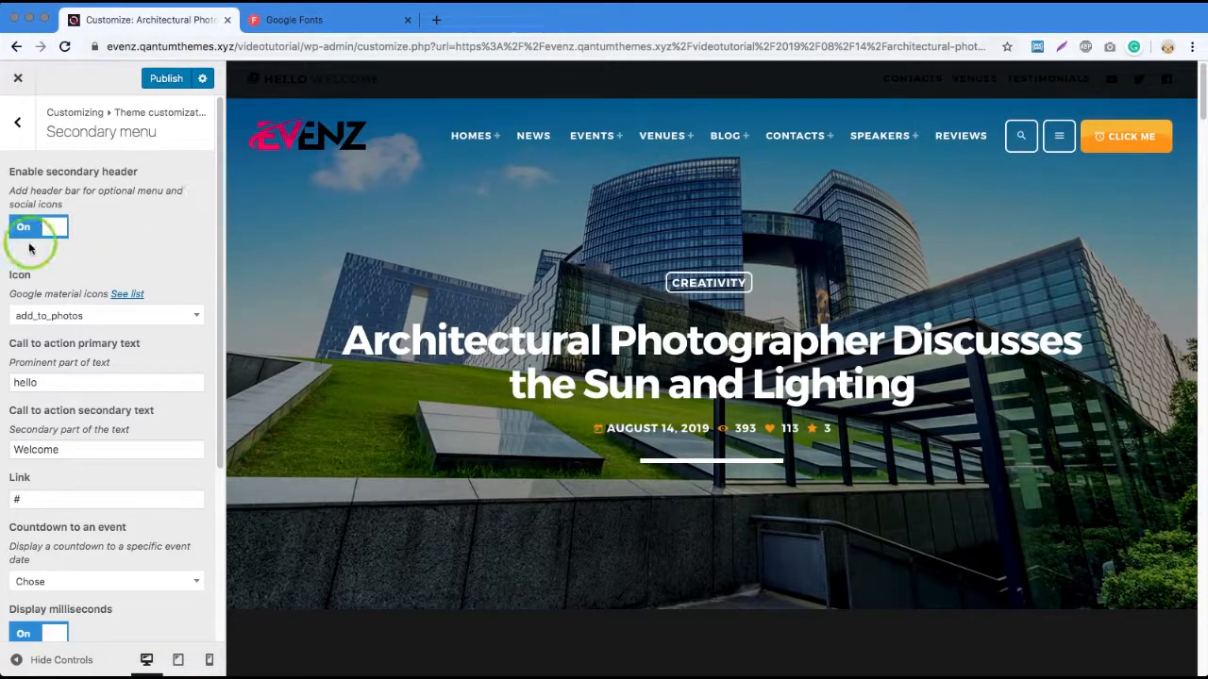
scroll(83, 413, "down", 3)
scroll(83, 413, "up", 3)
left_click(48, 232)
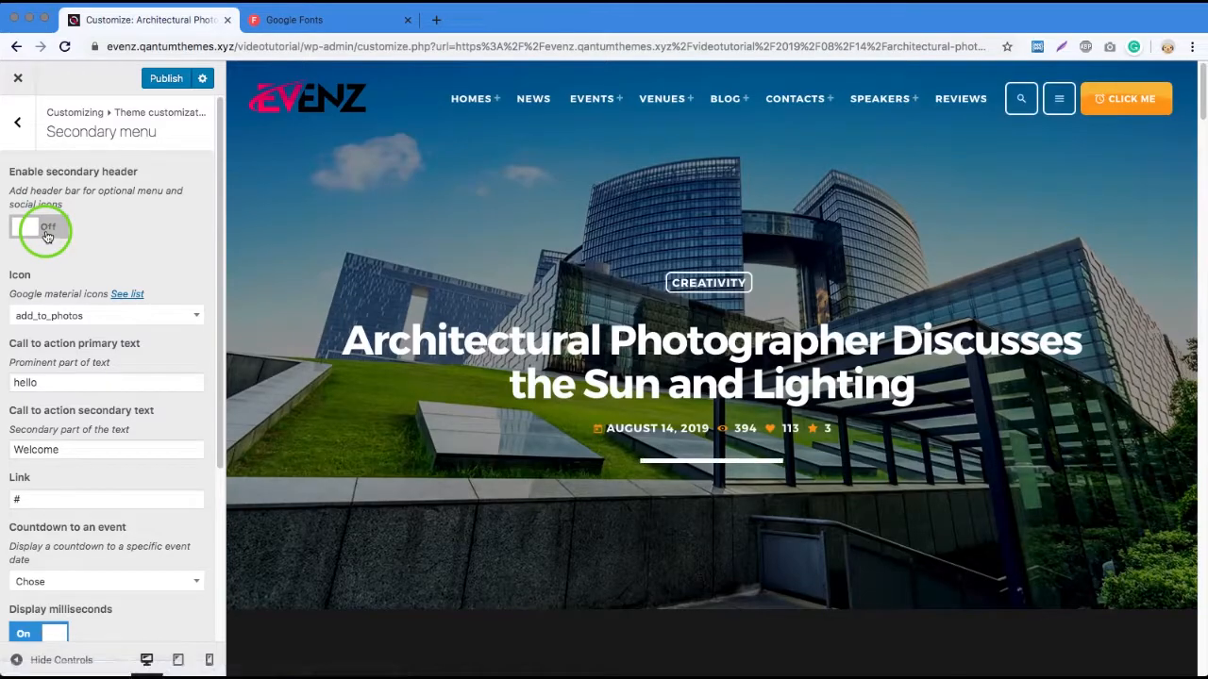
left_click(47, 233)
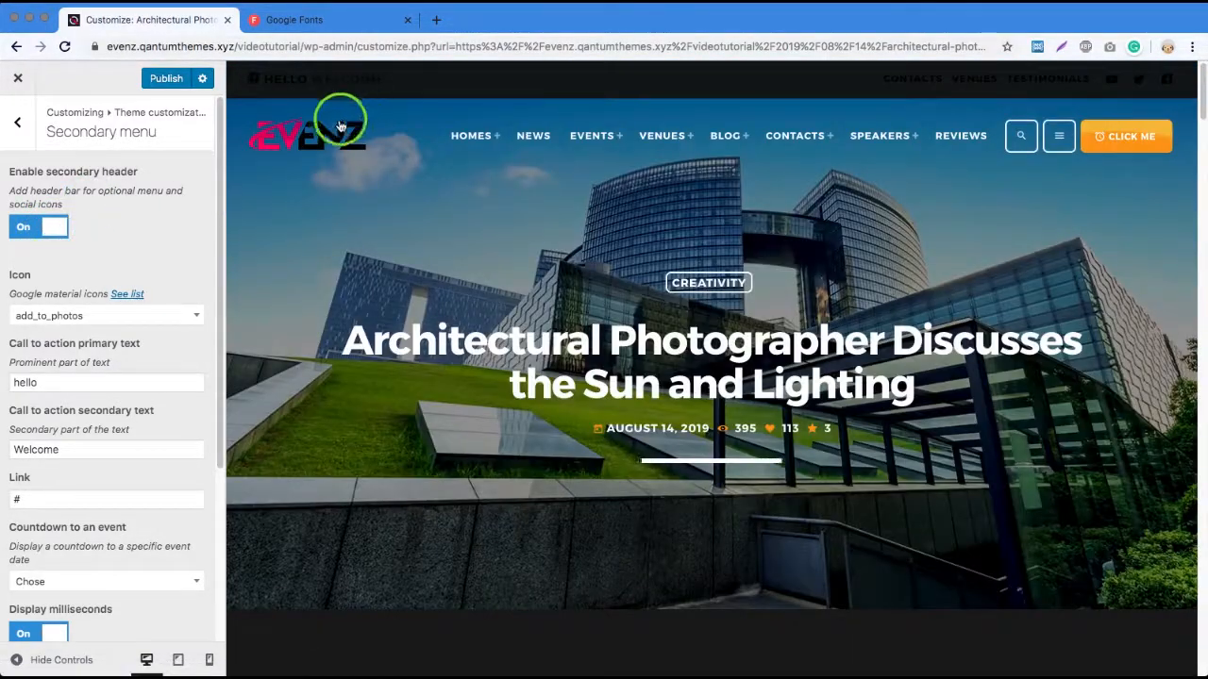
Step: Clear the secondary menu background color and pick a lighter yellow, #fbfb50
scroll(84, 453, "down", 5)
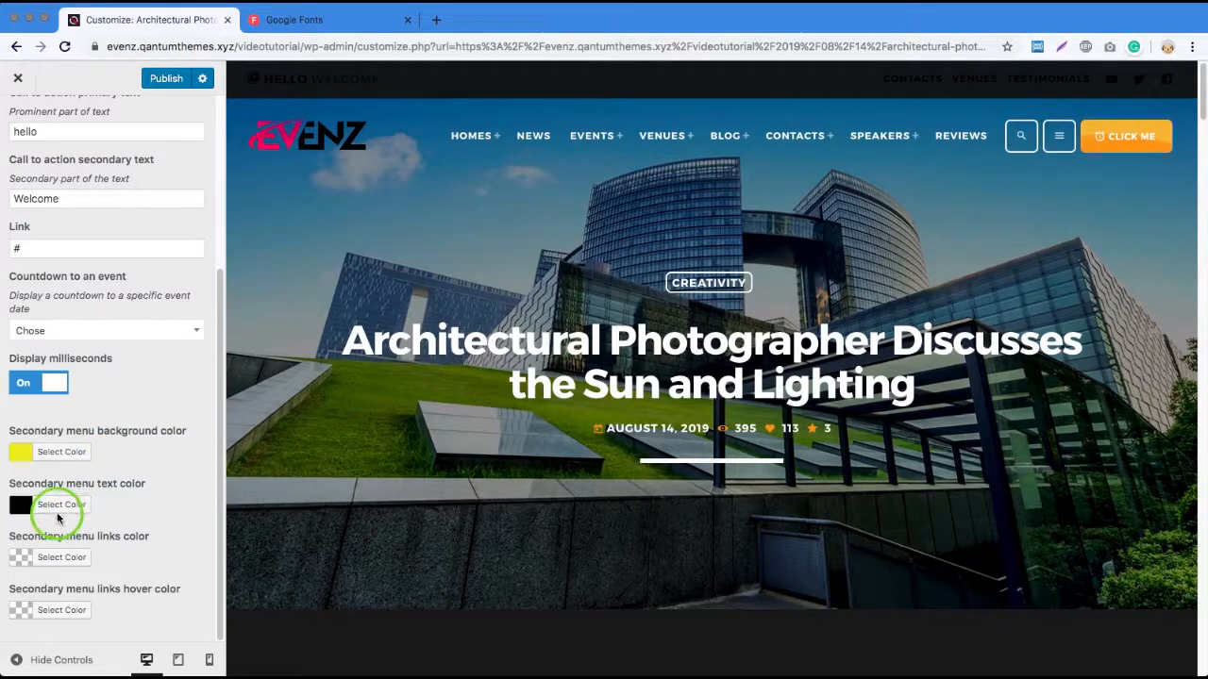
left_click(61, 460)
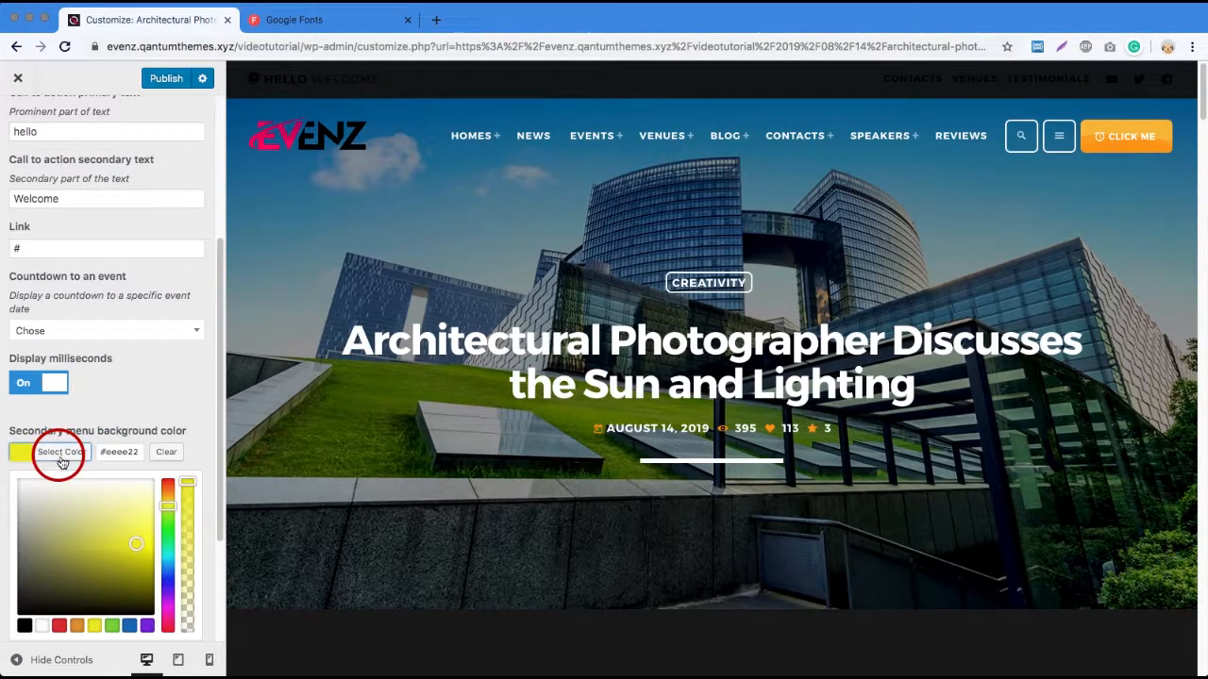
left_click(163, 459)
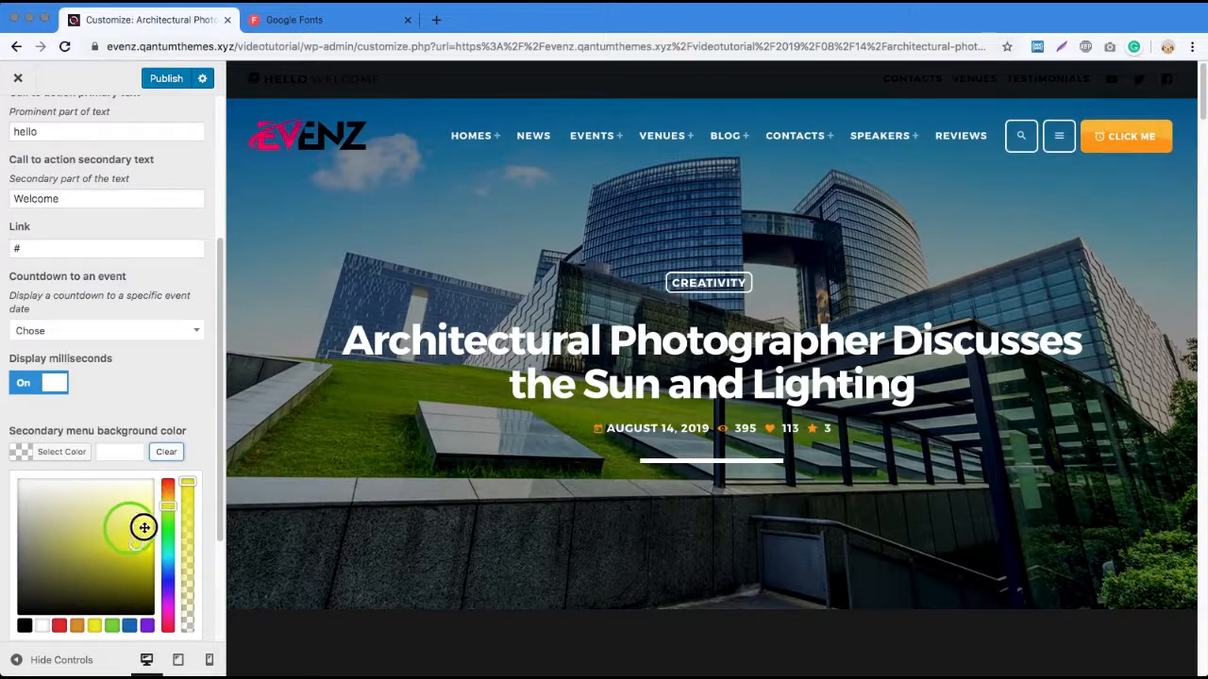
left_click(149, 528)
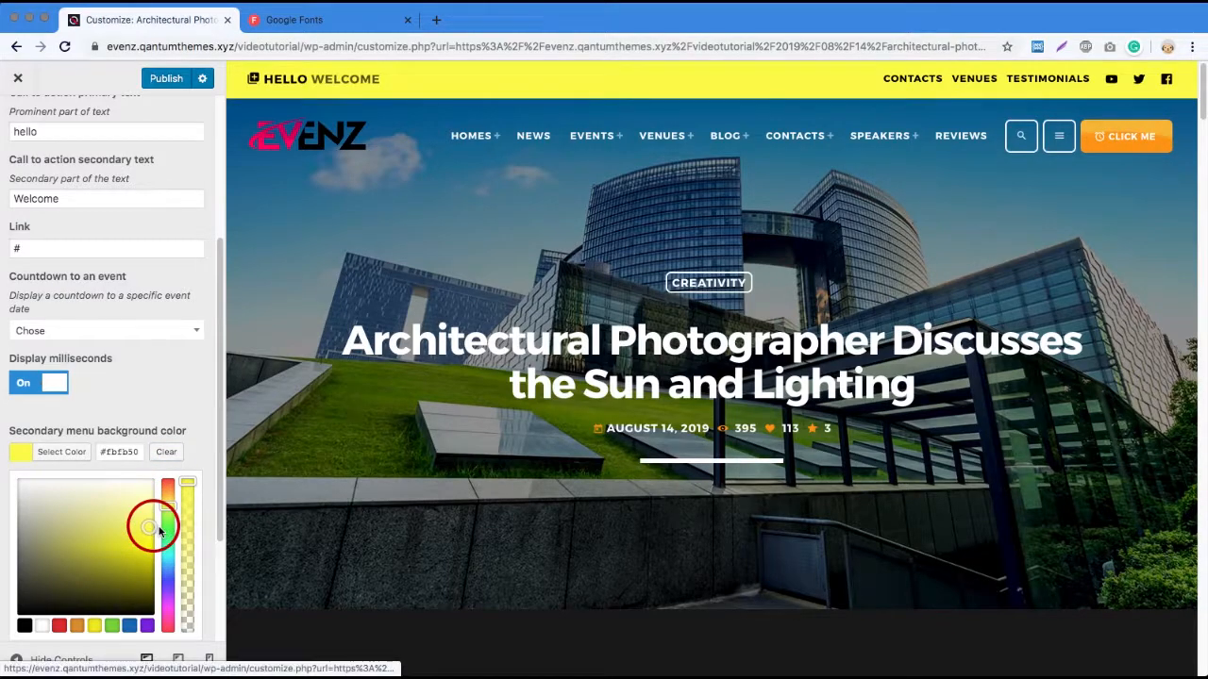
left_click(153, 410)
Step: Enable page header parallax in the Header settings and check the scrolling effect in the page preview
scroll(154, 406, "up", 5)
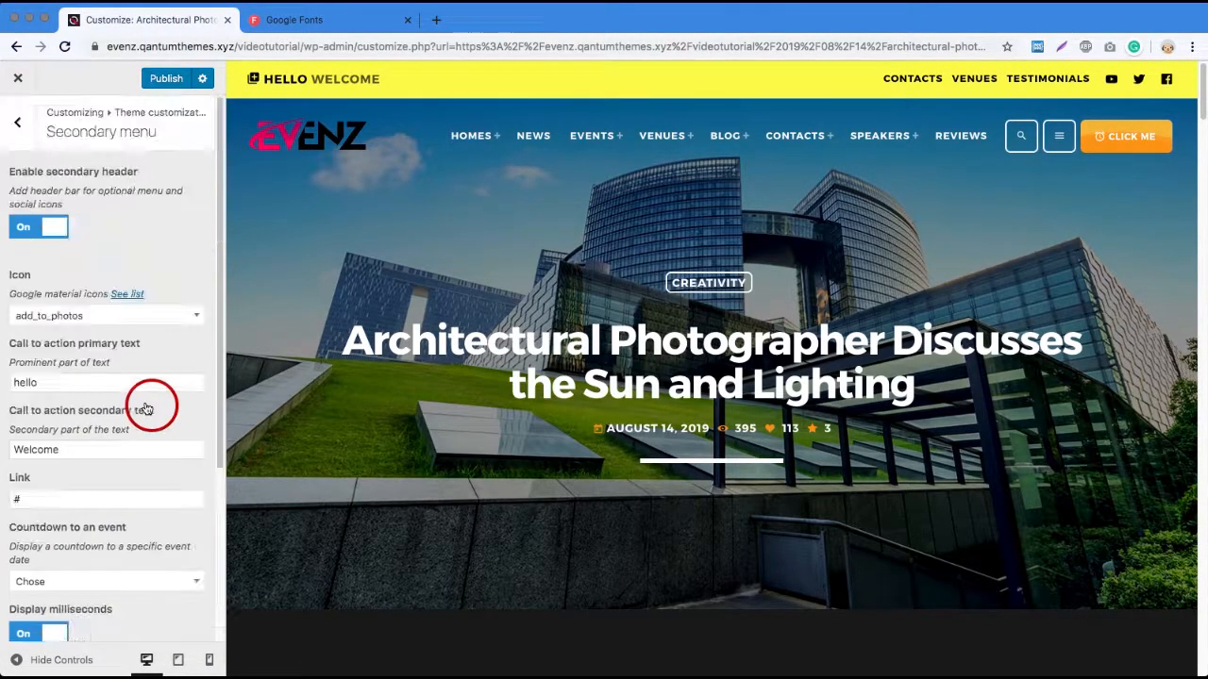
left_click(17, 123)
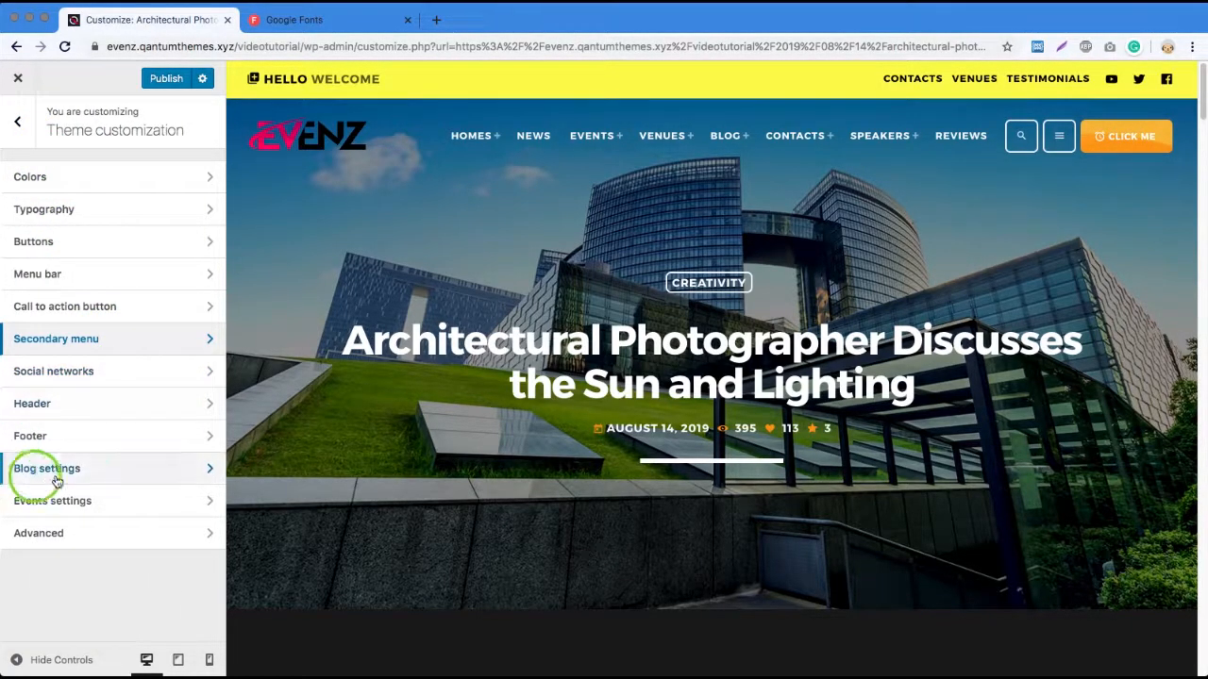
left_click(65, 416)
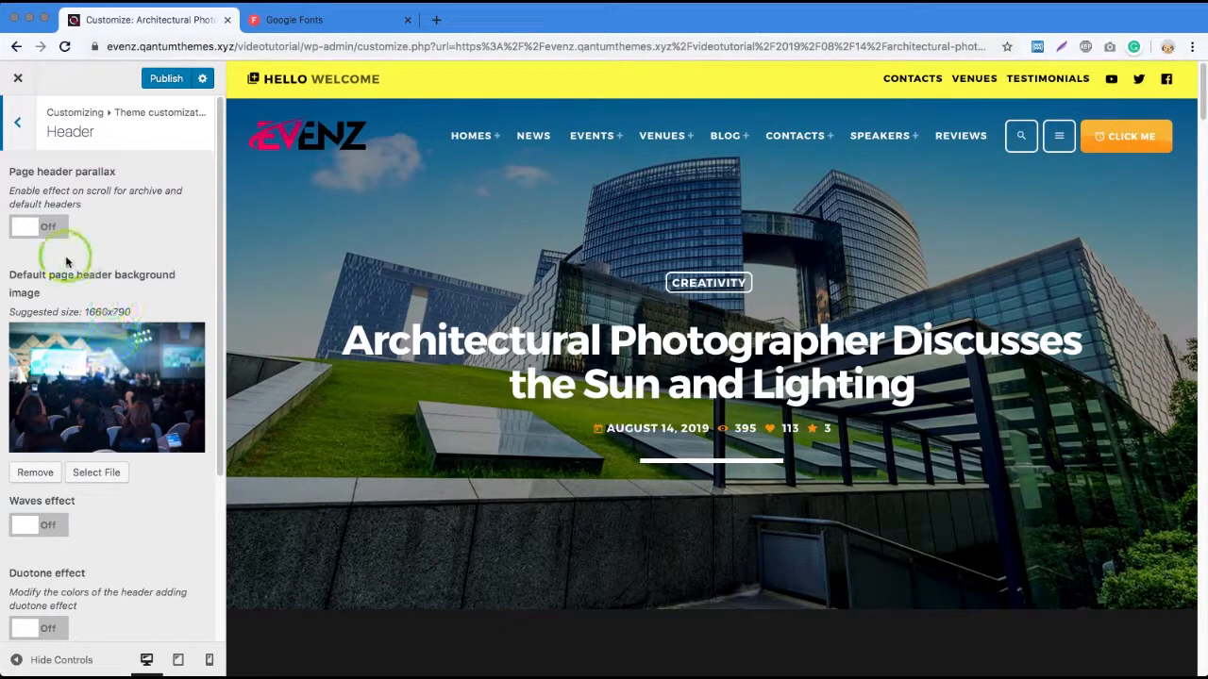
left_click(48, 232)
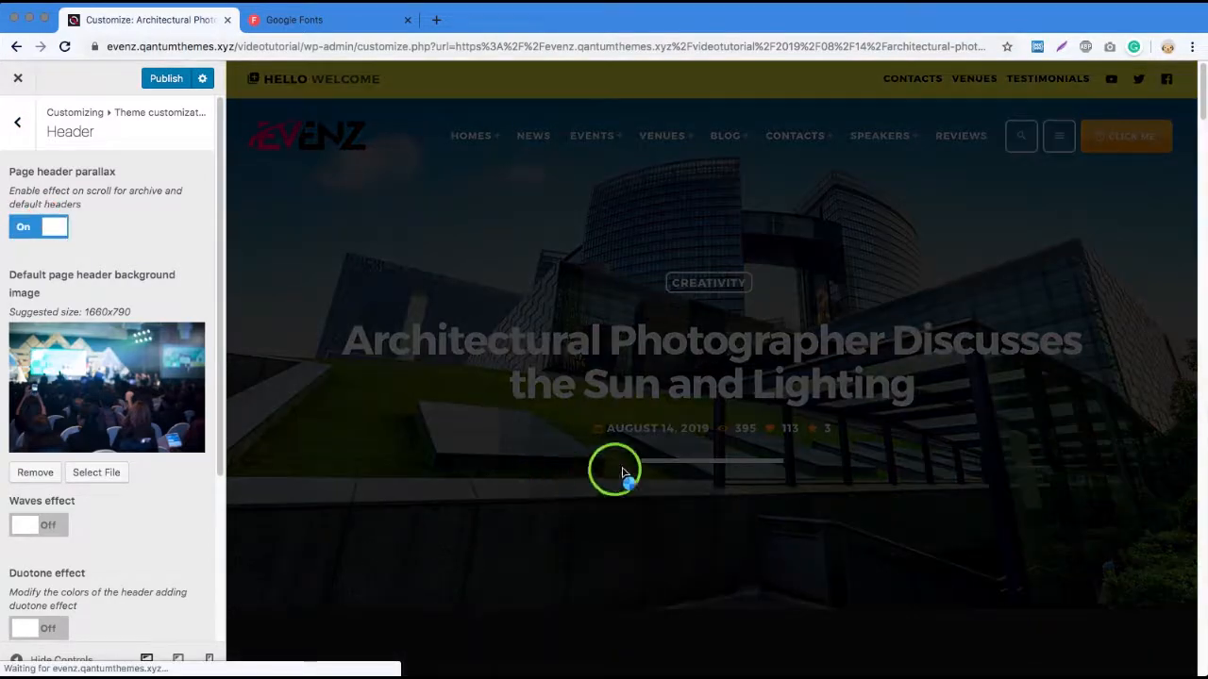
scroll(636, 472, "down", 2)
scroll(636, 475, "up", 2)
scroll(636, 479, "down", 2)
scroll(633, 478, "up", 2)
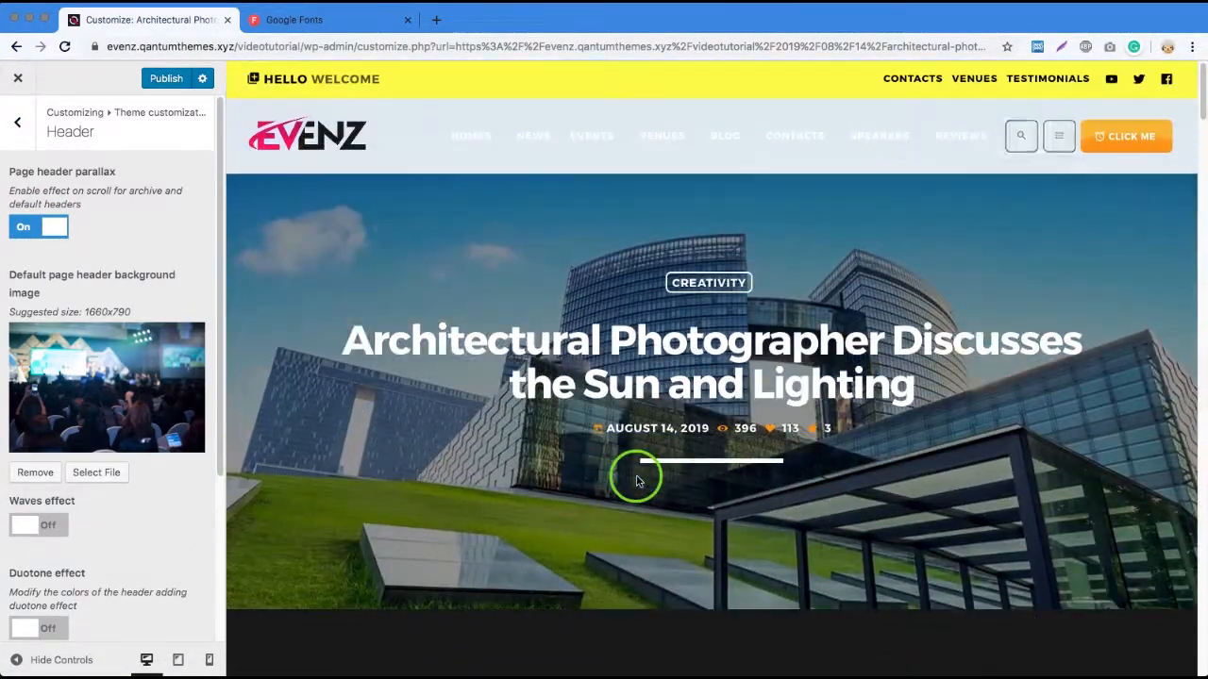
scroll(112, 389, "down", 2)
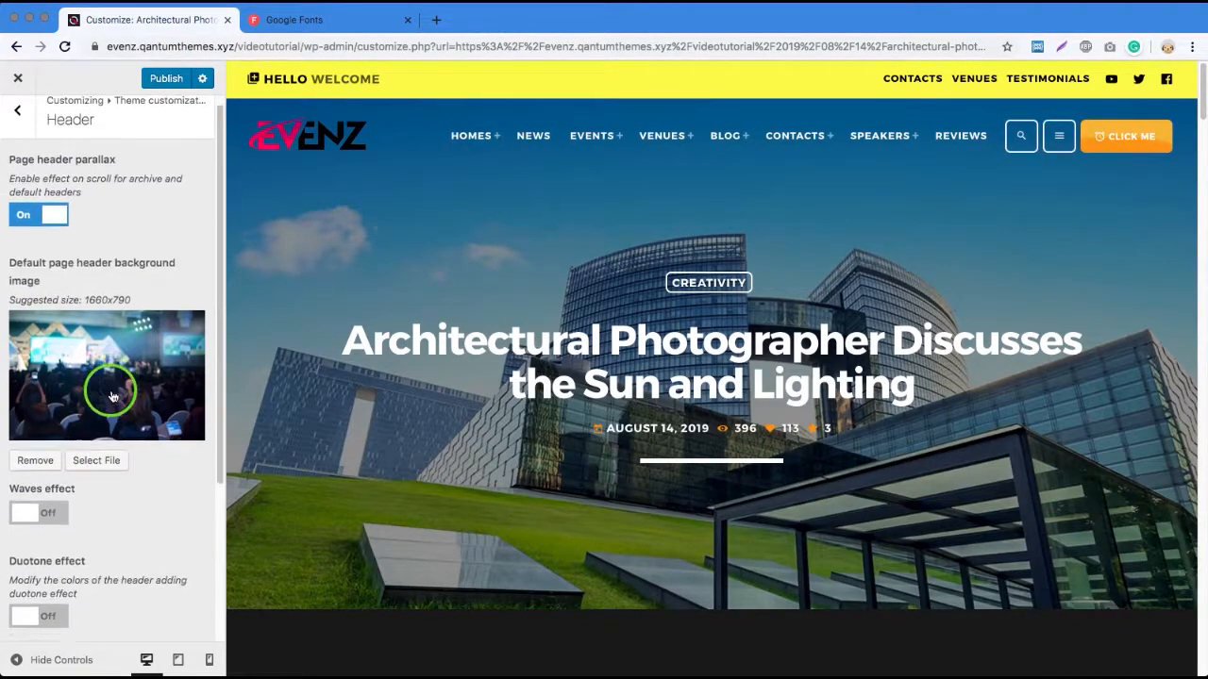
Step: Enable the page header waves effect, and switch the duotone effect on and back off
left_click(36, 432)
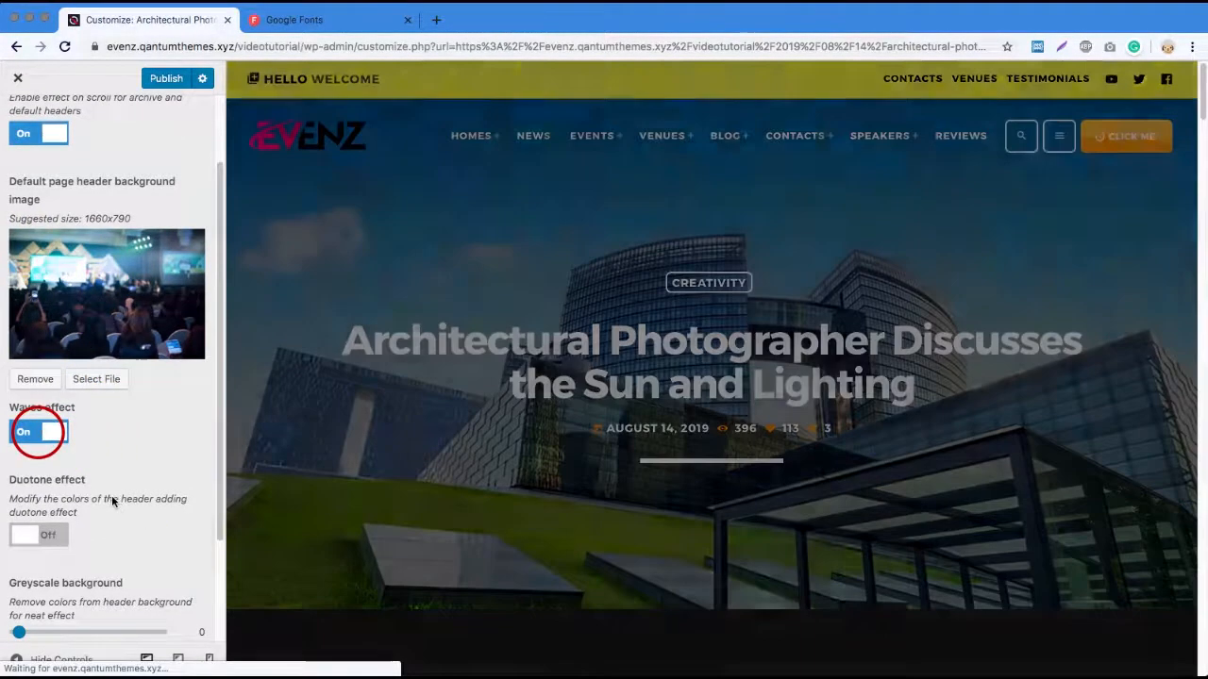
scroll(116, 475, "down", 2)
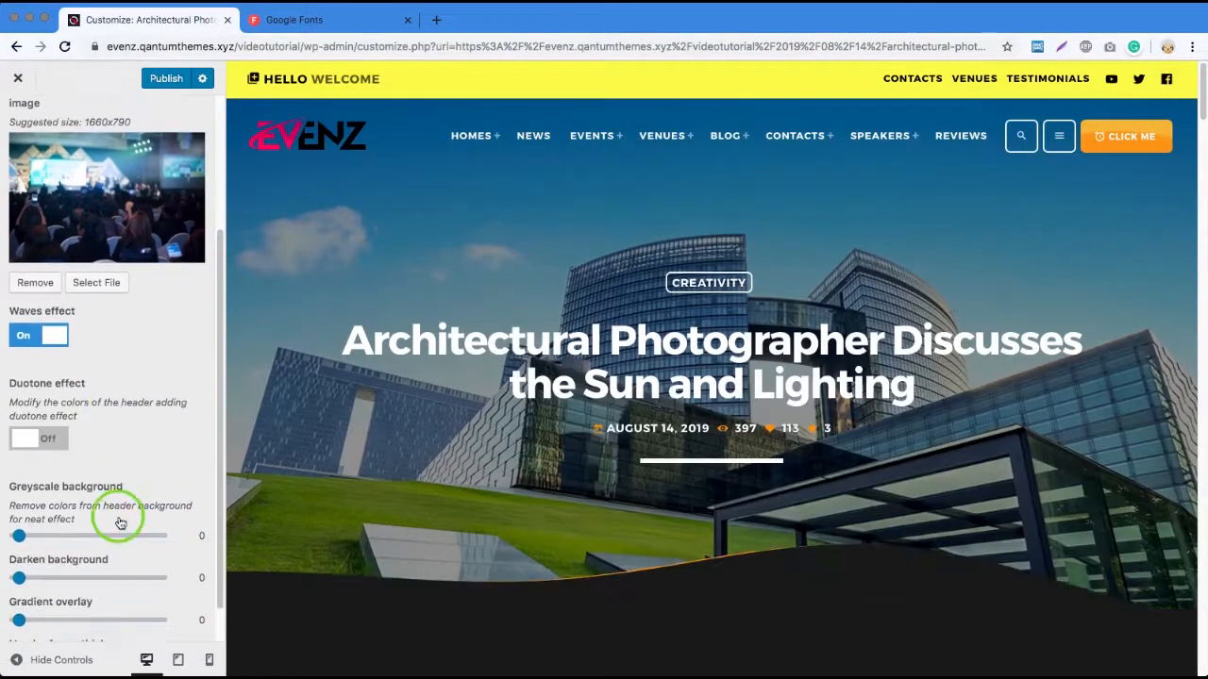
left_click(38, 440)
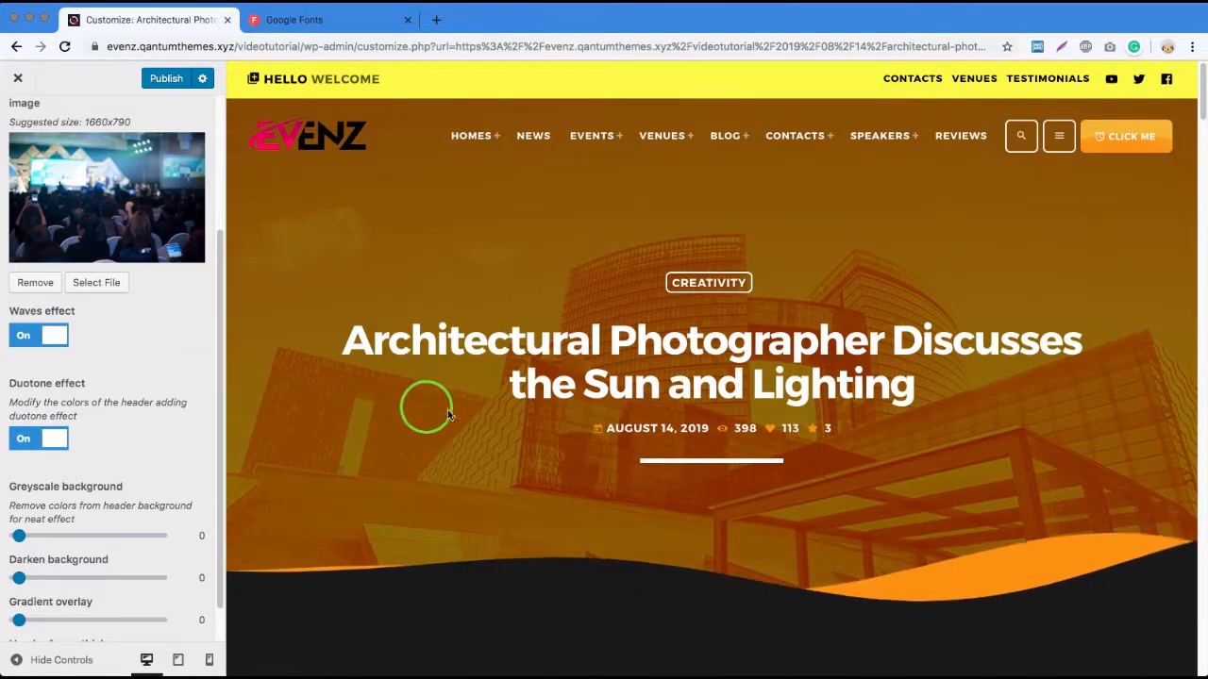
scroll(68, 425, "down", 1)
scroll(68, 424, "down", 1)
left_click(40, 396)
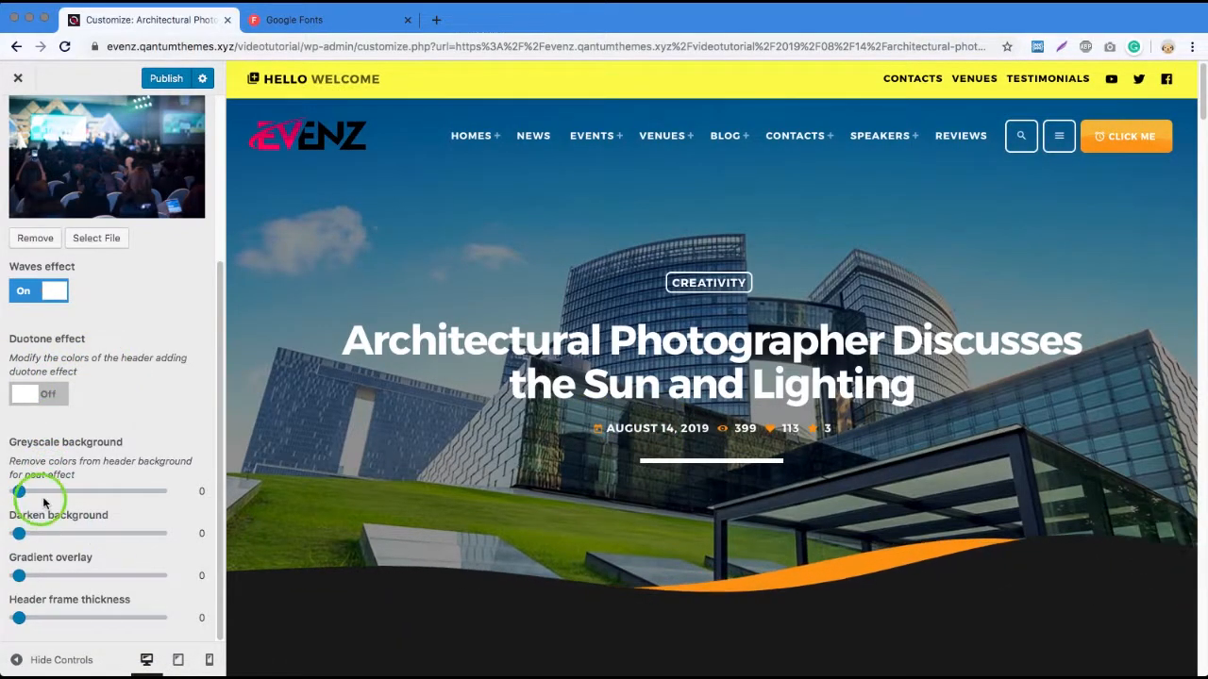
Step: Set the page header's greyscale background to 100 and its gradient overlay to 0.6
left_click_drag(19, 492, 158, 493)
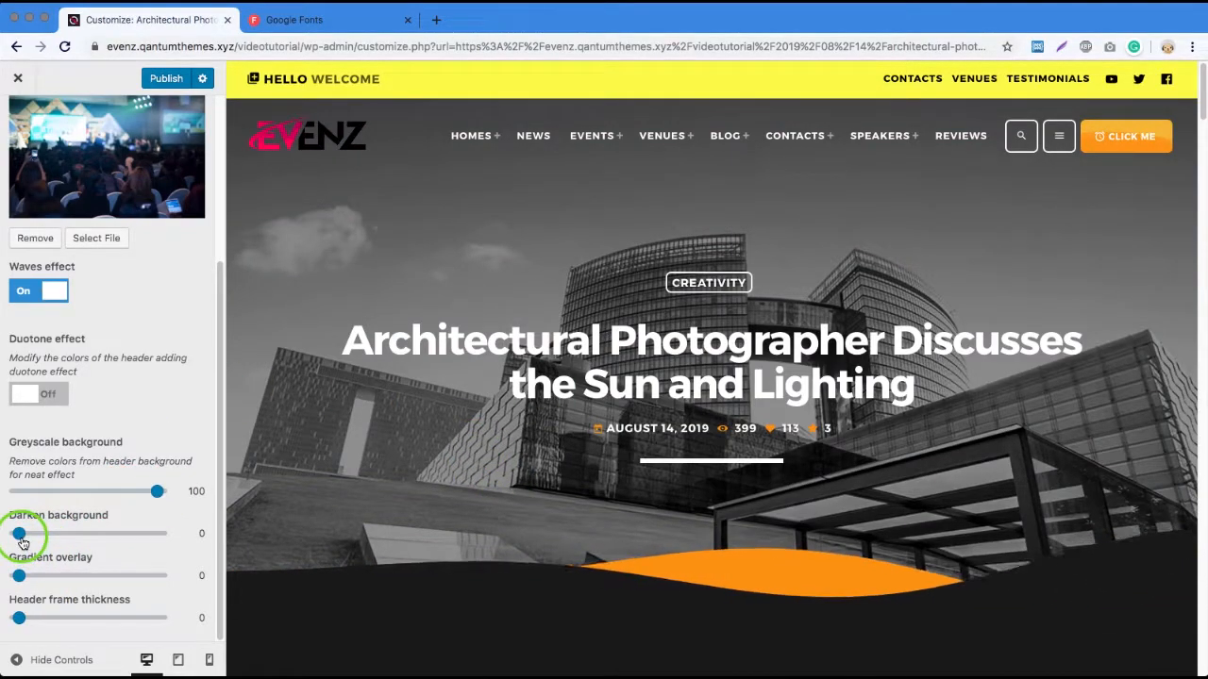
left_click_drag(21, 538, 99, 583)
Step: Look through the Colors settings for the duotone and gradient overlay colors
scroll(103, 330, "up", 10)
left_click(17, 121)
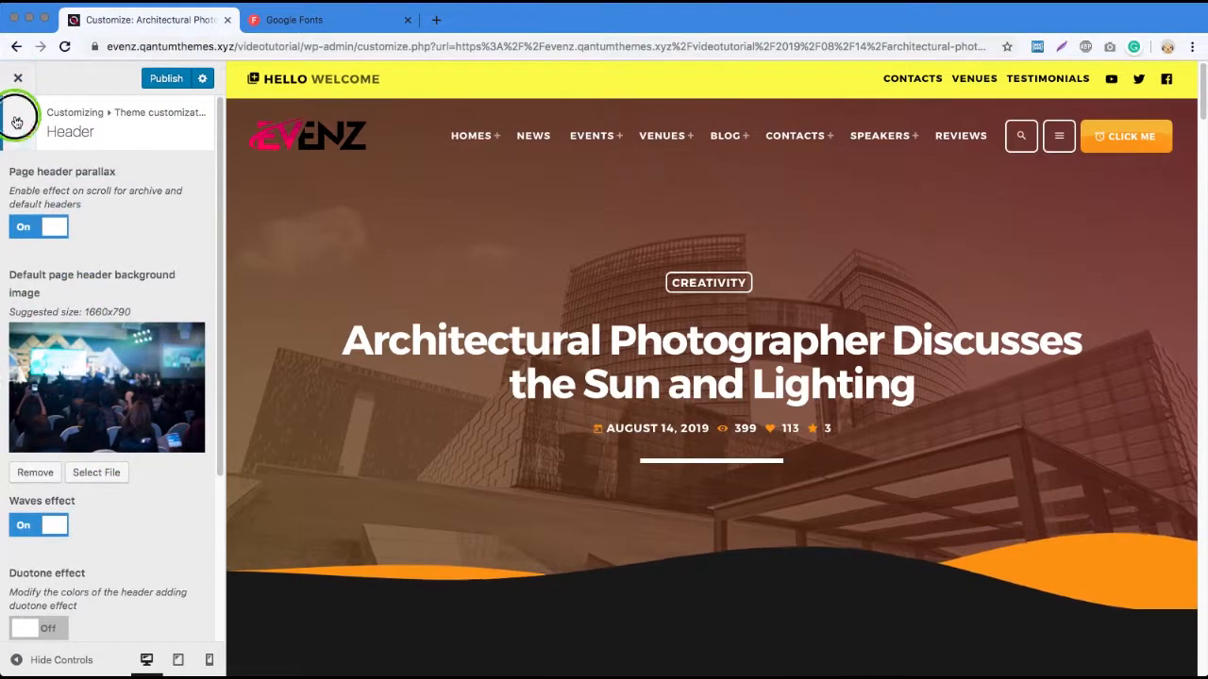
left_click(60, 177)
scroll(123, 412, "down", 8)
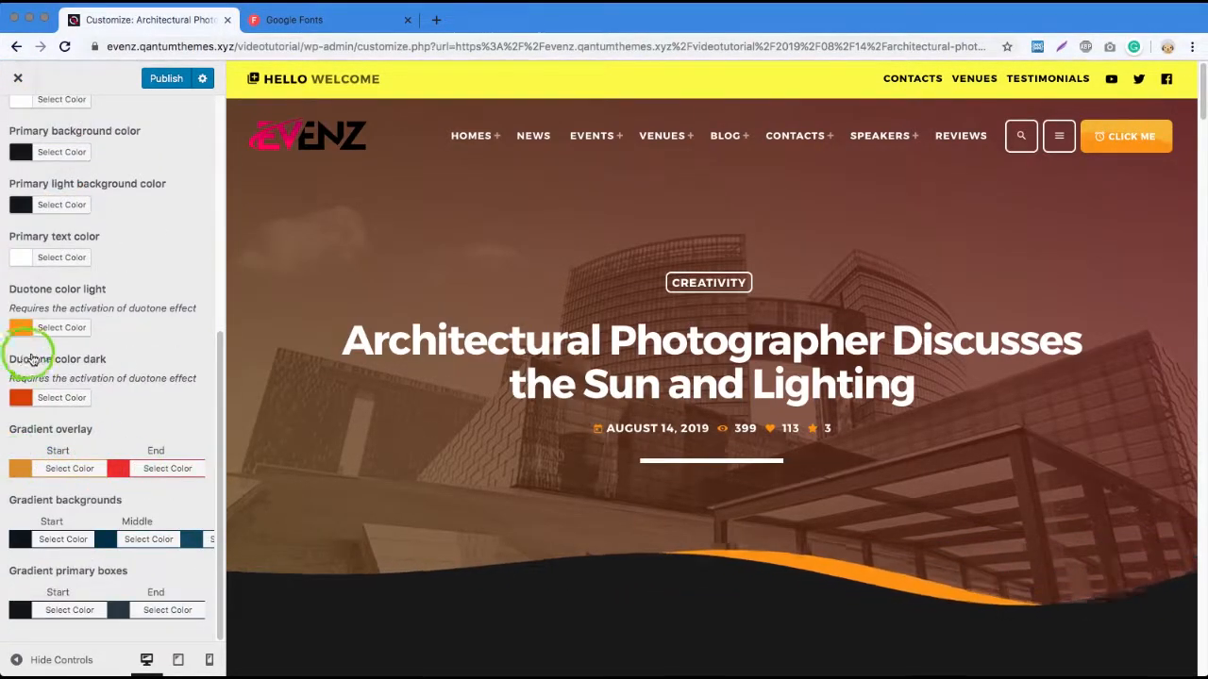
scroll(28, 361, "up", 8)
left_click(17, 121)
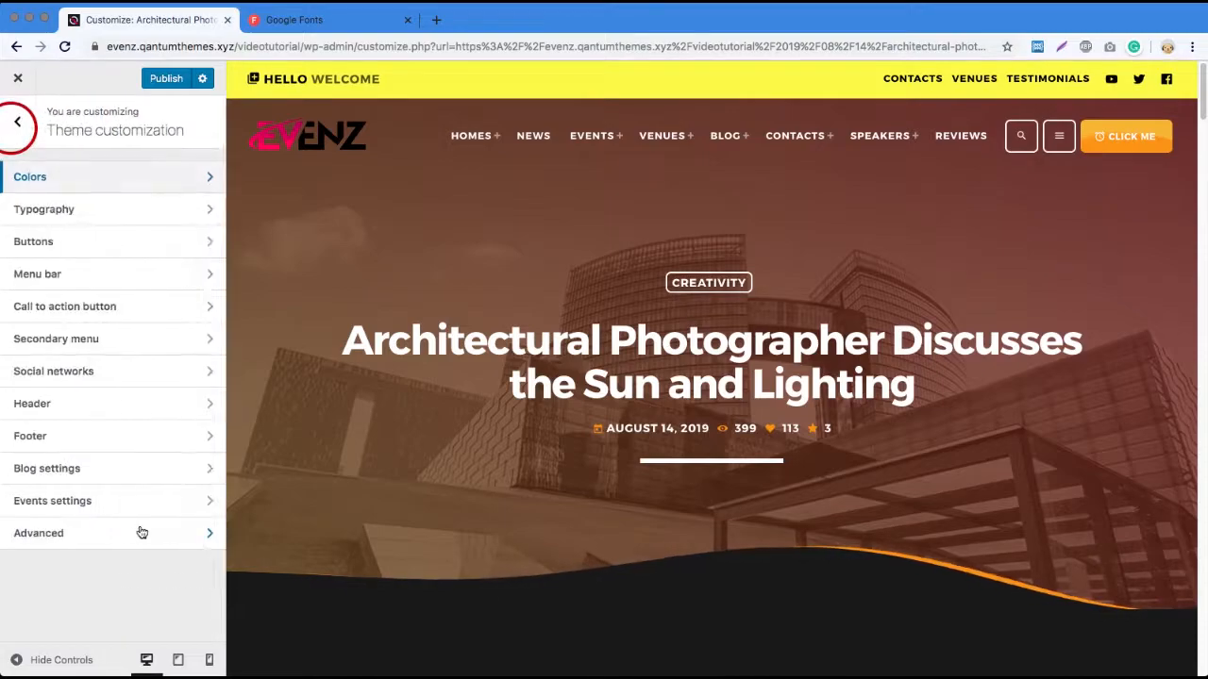
Step: Reopen the Header settings and increase the header frame thickness to add a thin frame around the post title
left_click(111, 404)
scroll(107, 399, "down", 4)
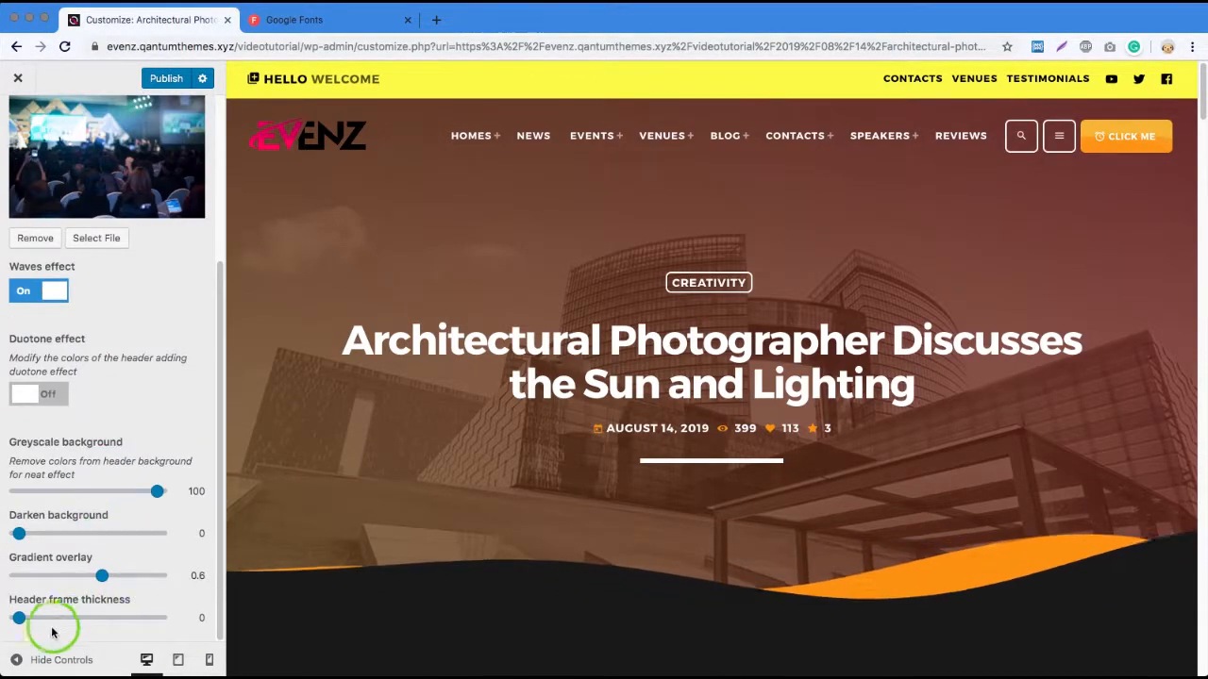
left_click_drag(21, 623, 47, 625)
scroll(32, 167, "up", 5)
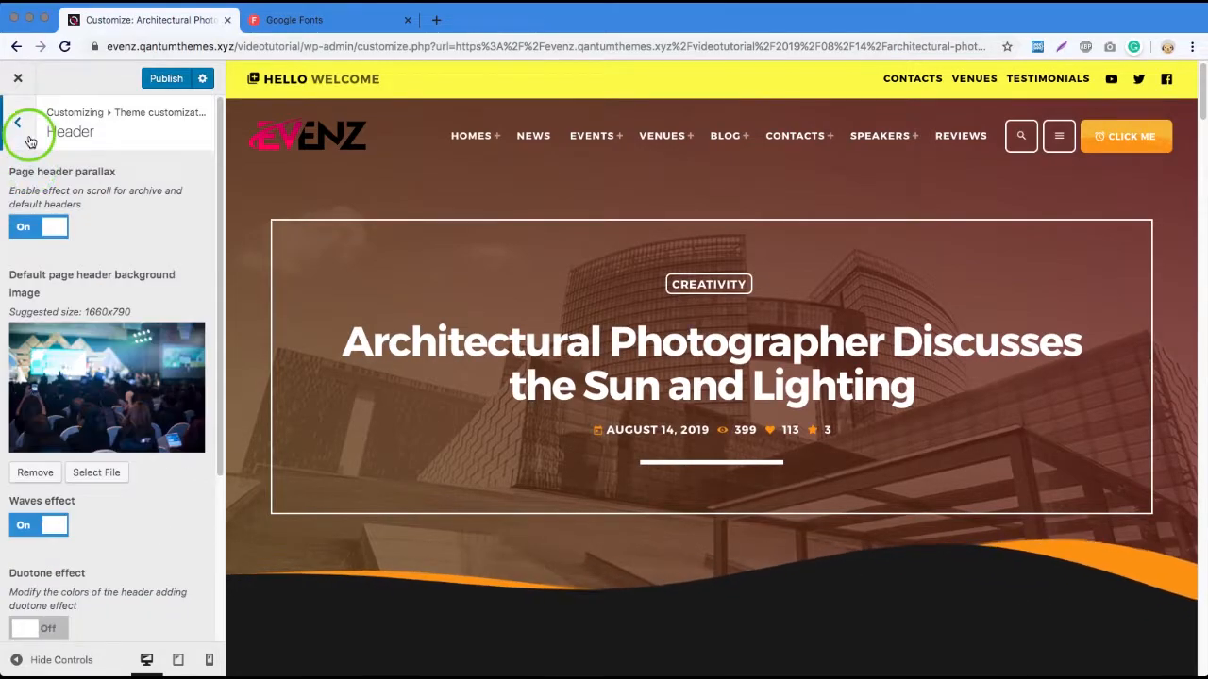
Step: Open the Footer settings and change the year in the copyright text to 2021
left_click(29, 137)
left_click(76, 437)
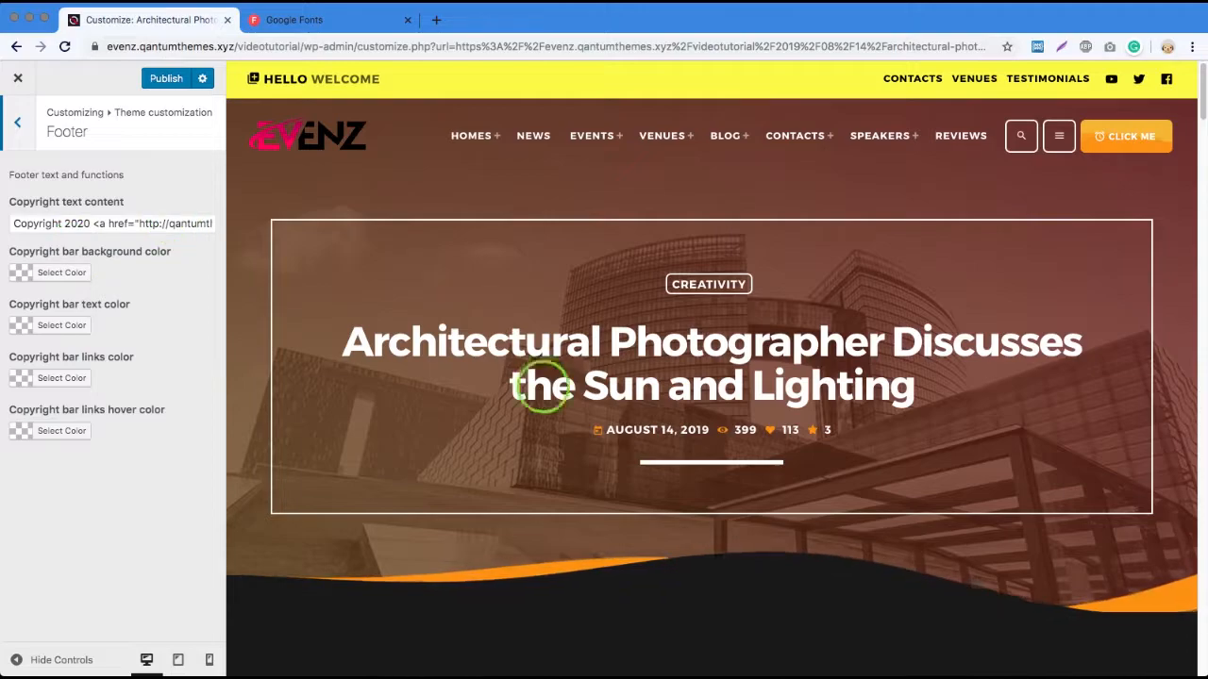
scroll(540, 432, "down", 15)
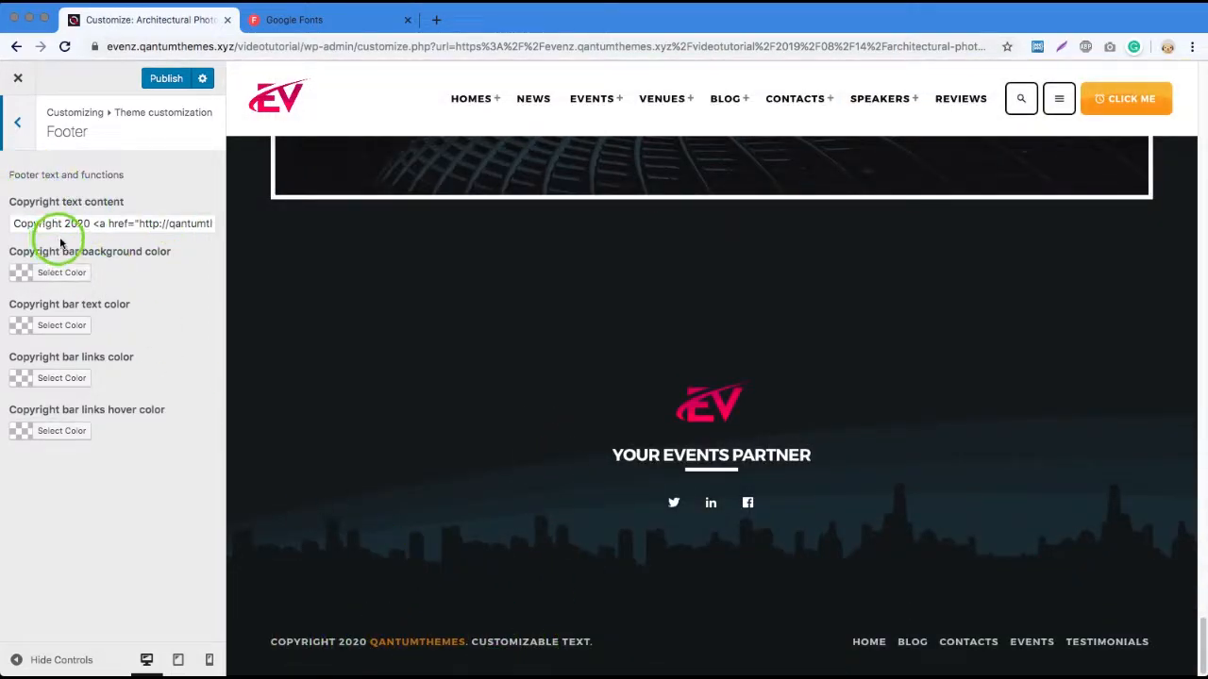
left_click(88, 227)
key("BackSpace")
type("1")
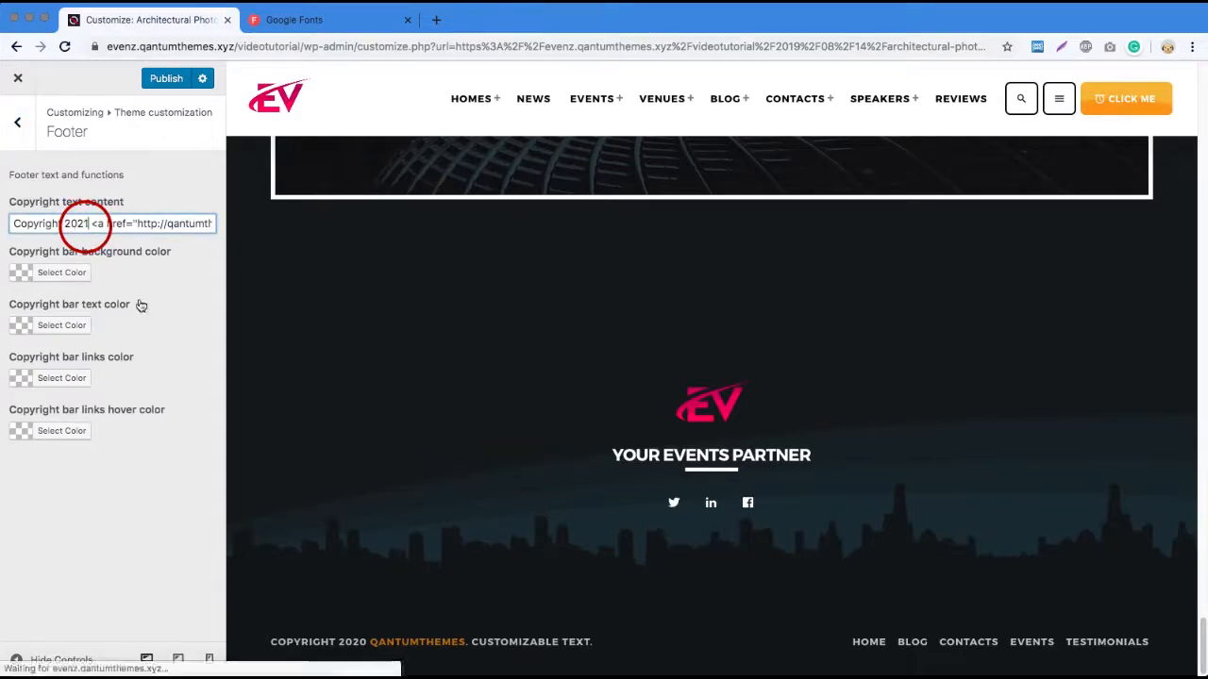
left_click(94, 224)
left_click_drag(97, 224, 59, 226)
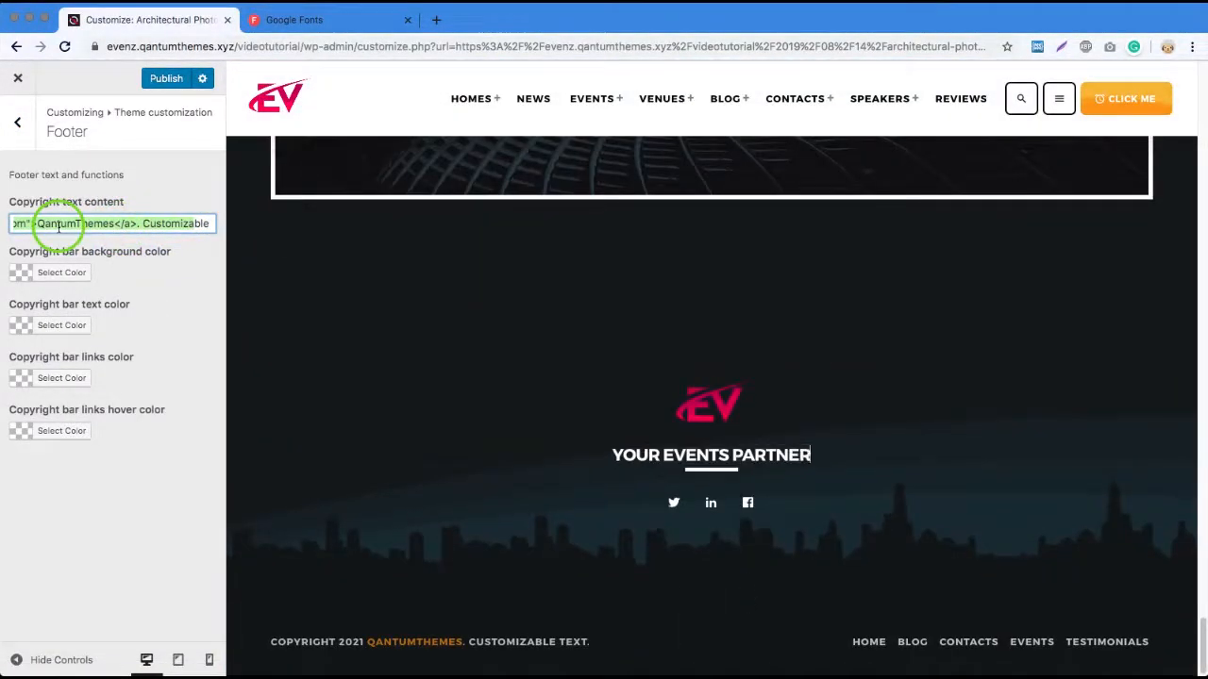
left_click(137, 227)
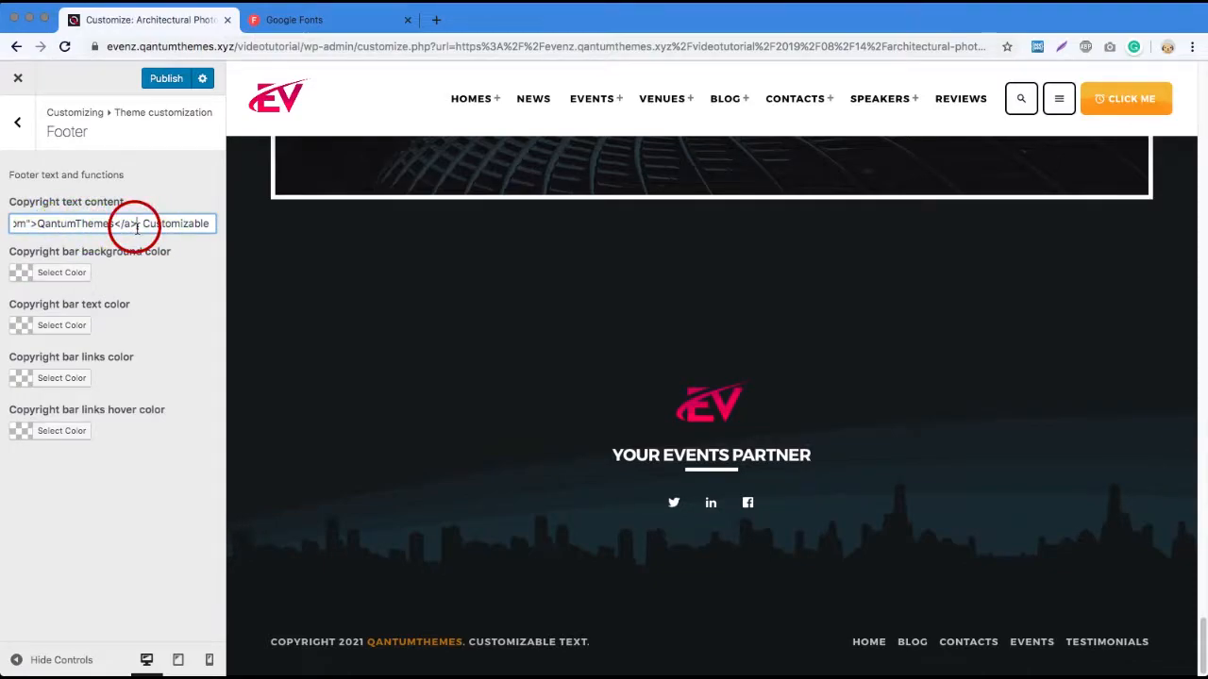
Step: Set the copyright bar background to orange, #dd9933, and try black, #000000, as its text color before clearing it
left_click(50, 277)
left_click(78, 446)
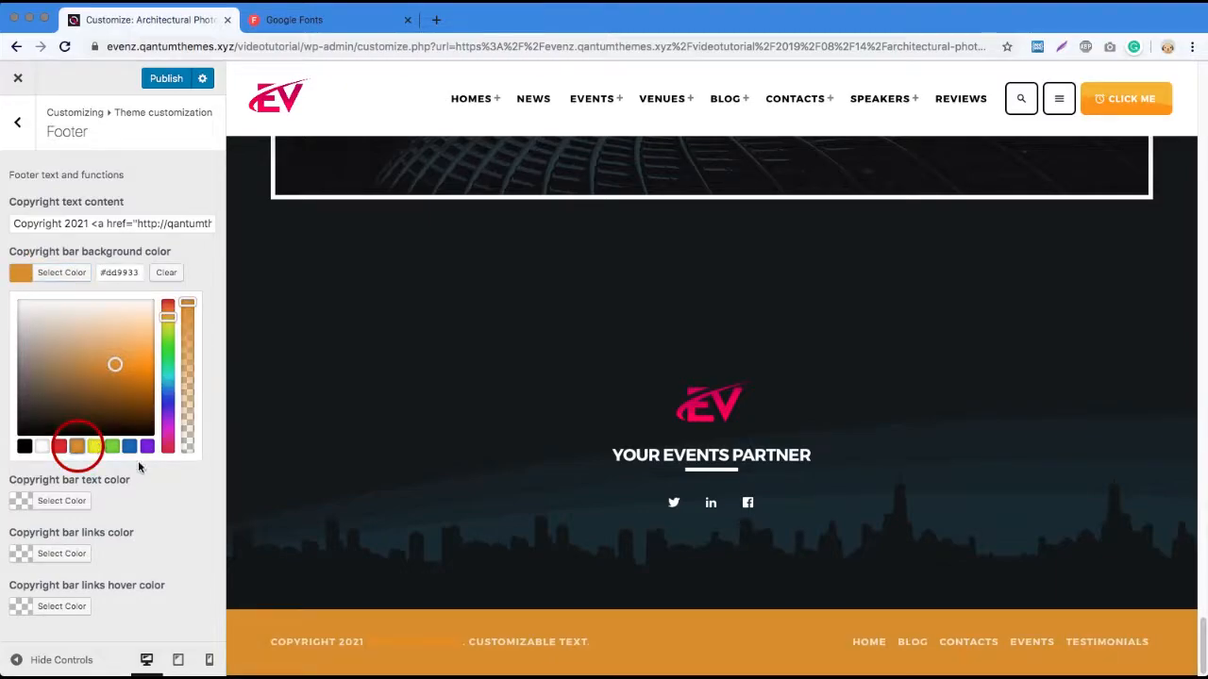
left_click(59, 508)
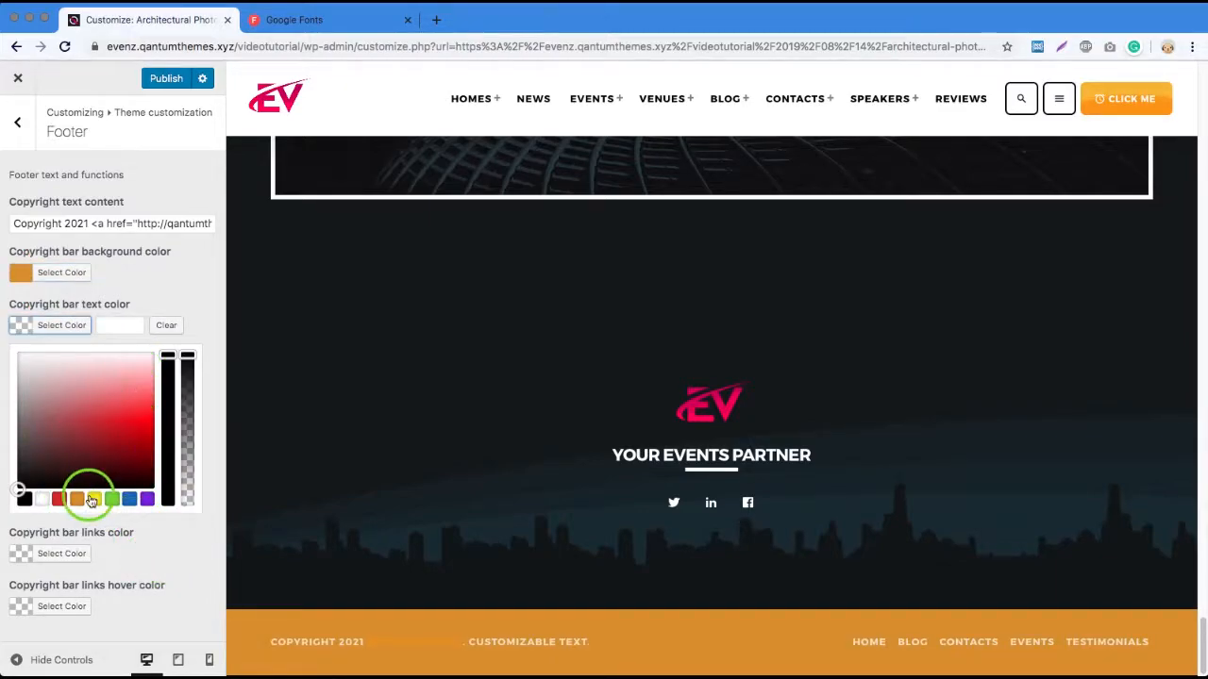
left_click(43, 500)
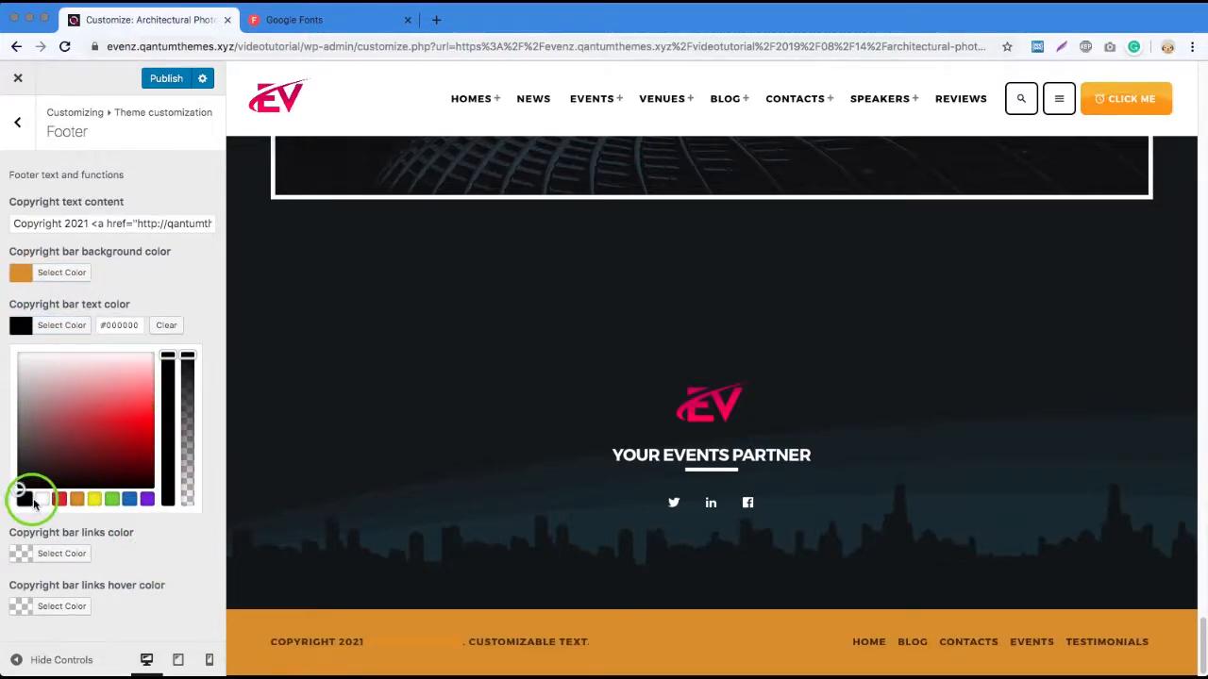
left_click(164, 325)
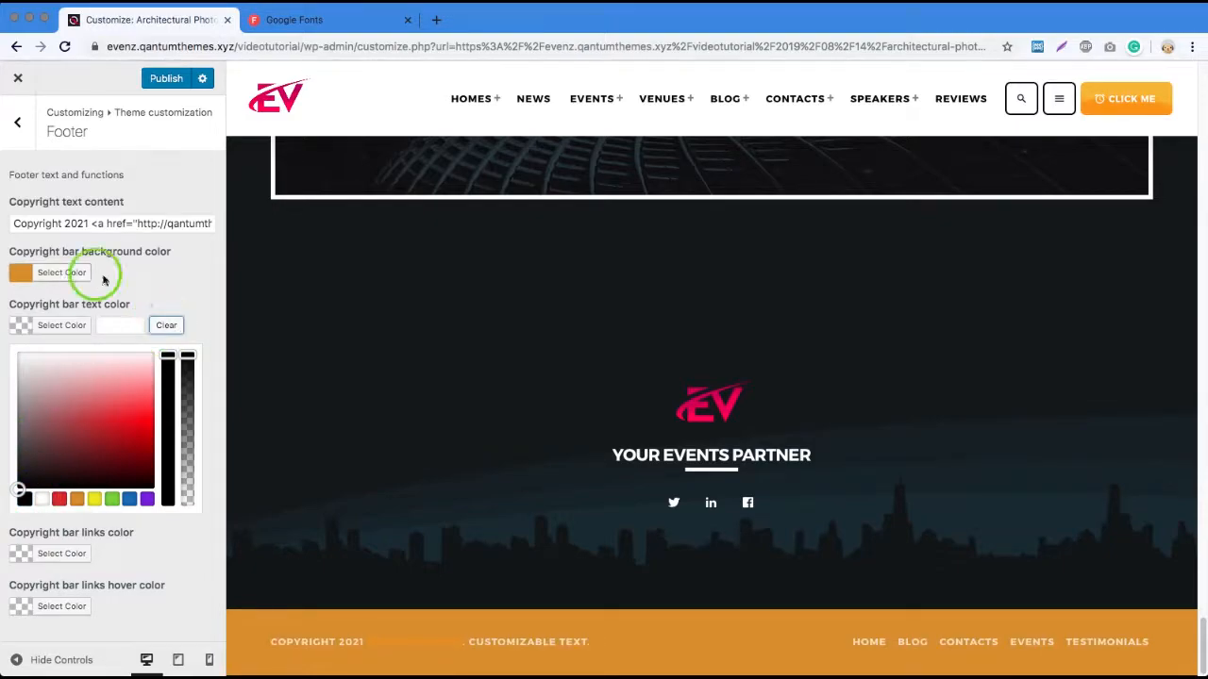
left_click(130, 302)
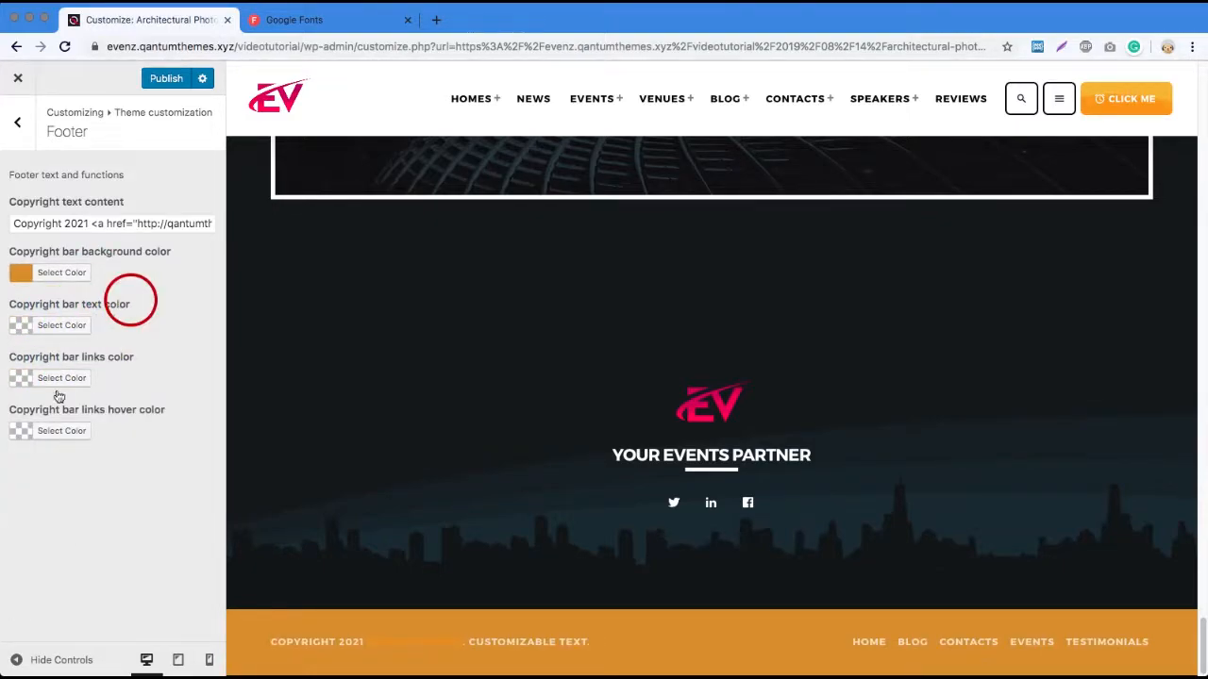
Step: Try purple, #8224e3, as the copyright bar text color
left_click(60, 325)
left_click(147, 500)
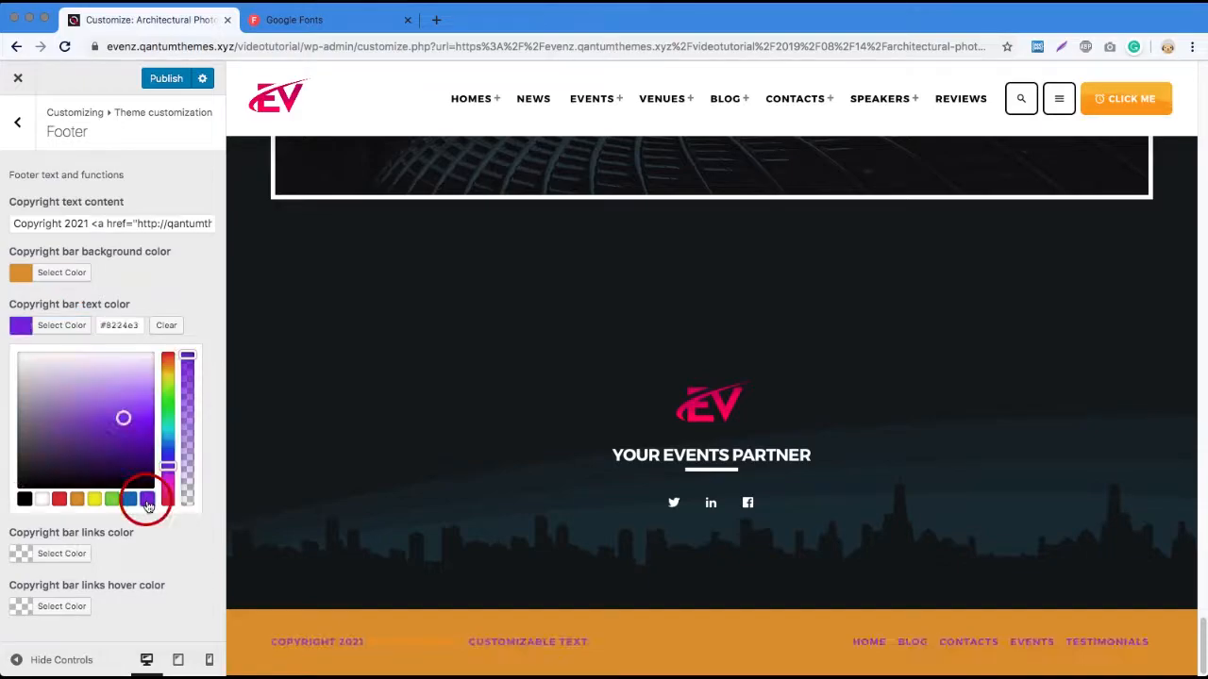
left_click(54, 308)
Step: Clear both the copyright bar background color and the copyright bar text color
left_click(58, 275)
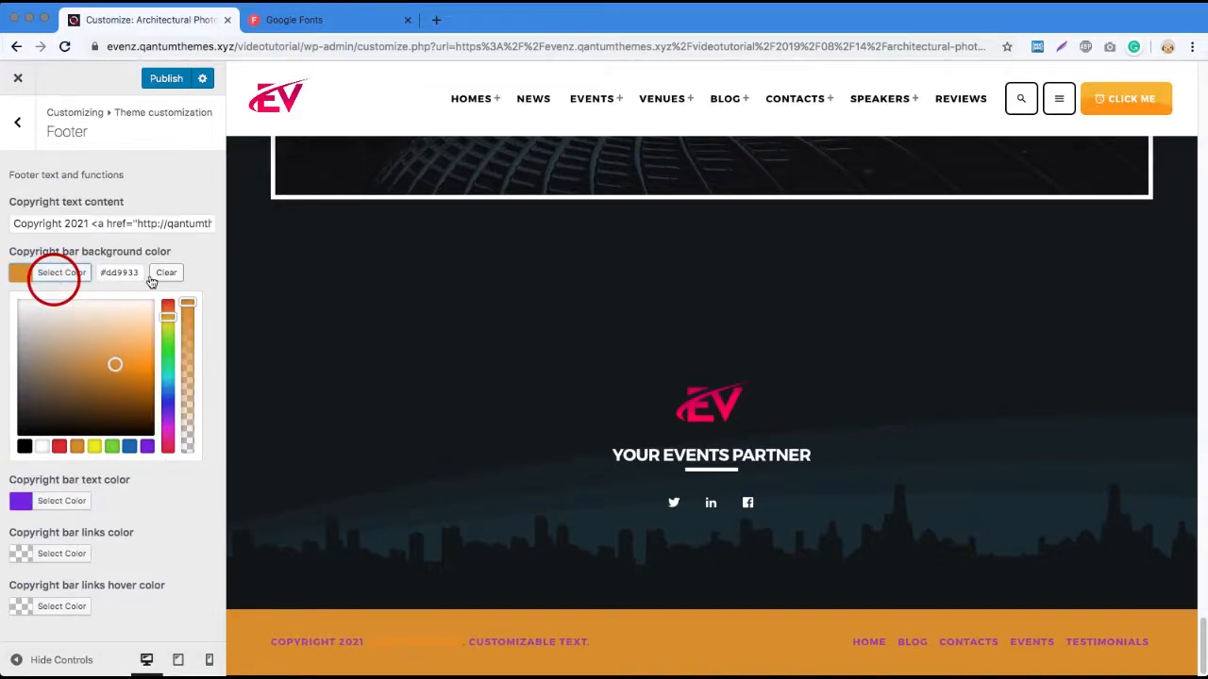
left_click(165, 275)
left_click(64, 501)
left_click(166, 324)
Step: Open the Blog settings and enable the sidebar in single posts
left_click(18, 122)
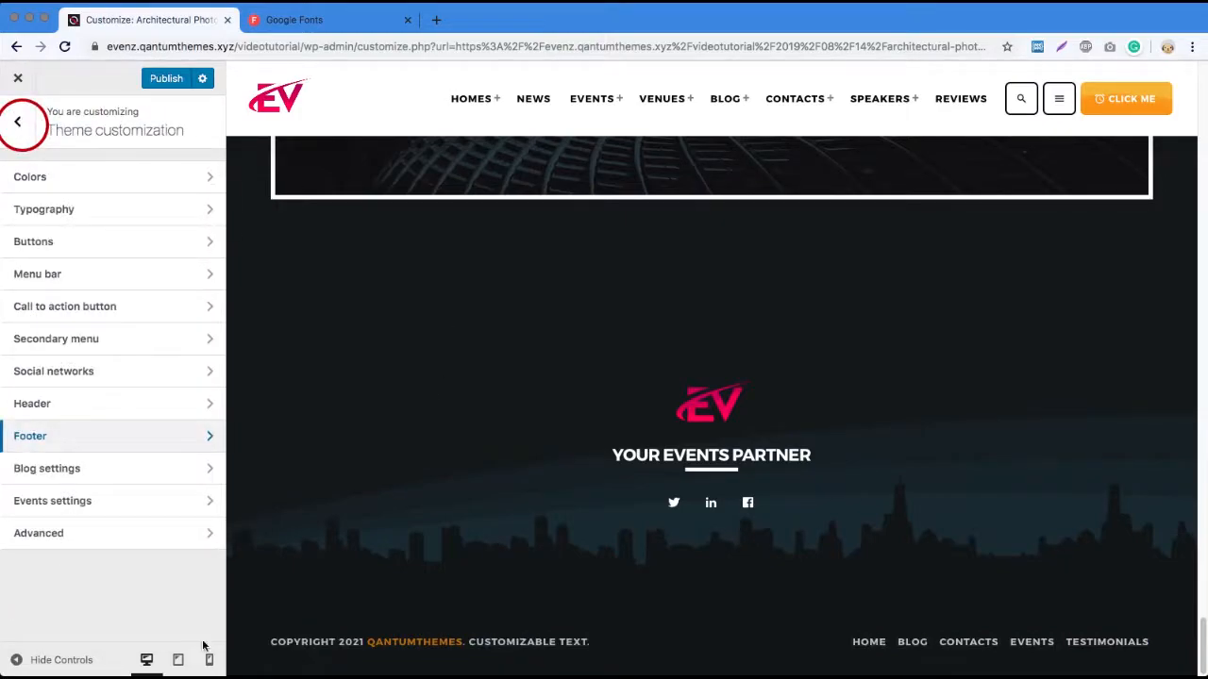
left_click(120, 468)
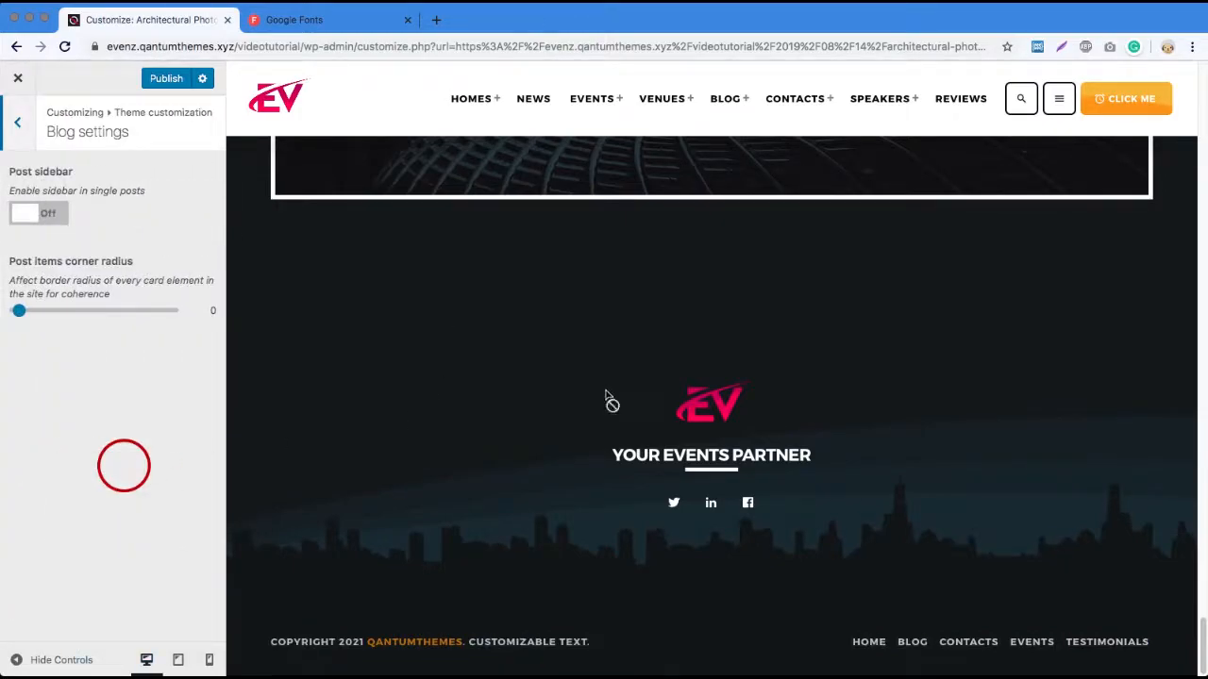
scroll(610, 395, "up", 20)
scroll(821, 396, "down", 5)
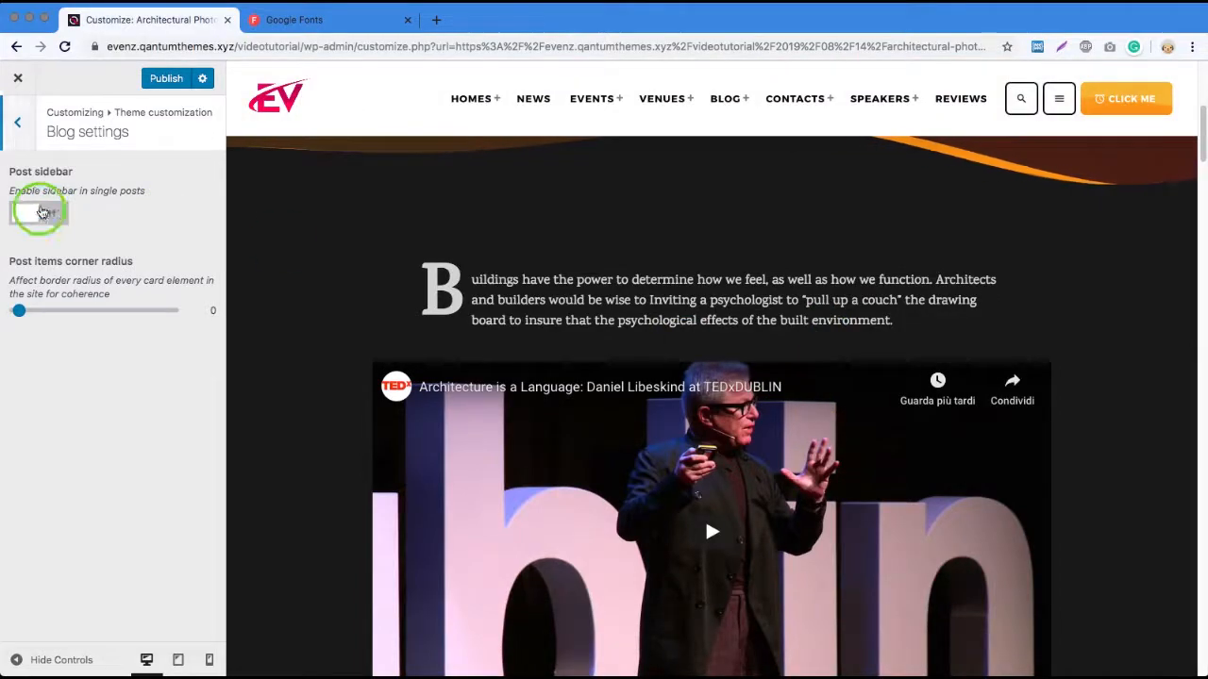
left_click(41, 213)
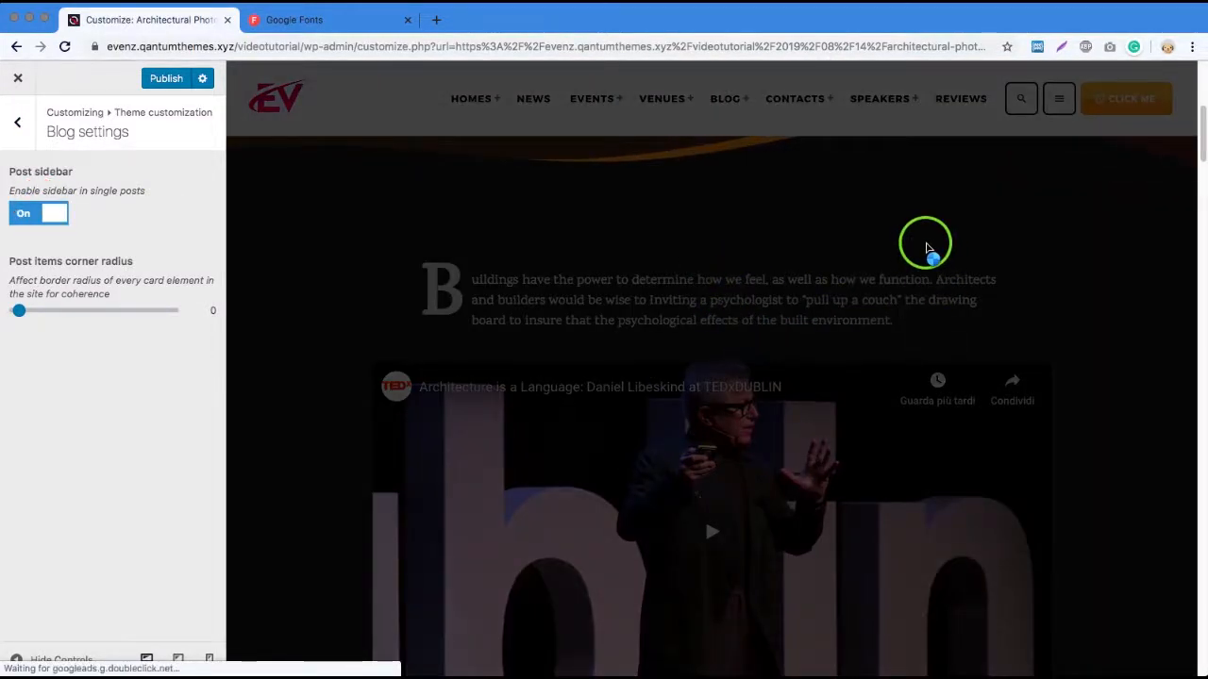
Step: Examine the sidebar widgets and the similar posts section of the blog post in the preview
scroll(1009, 250, "down", 3)
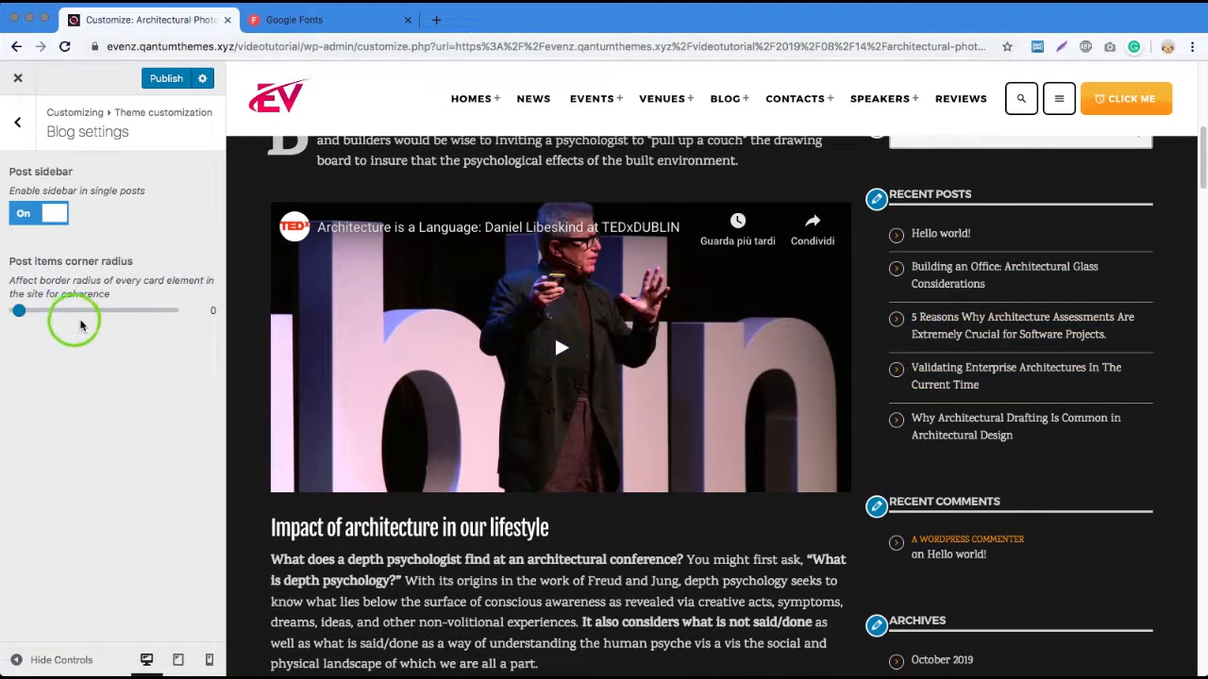
scroll(492, 373, "down", 1)
scroll(492, 372, "up", 8)
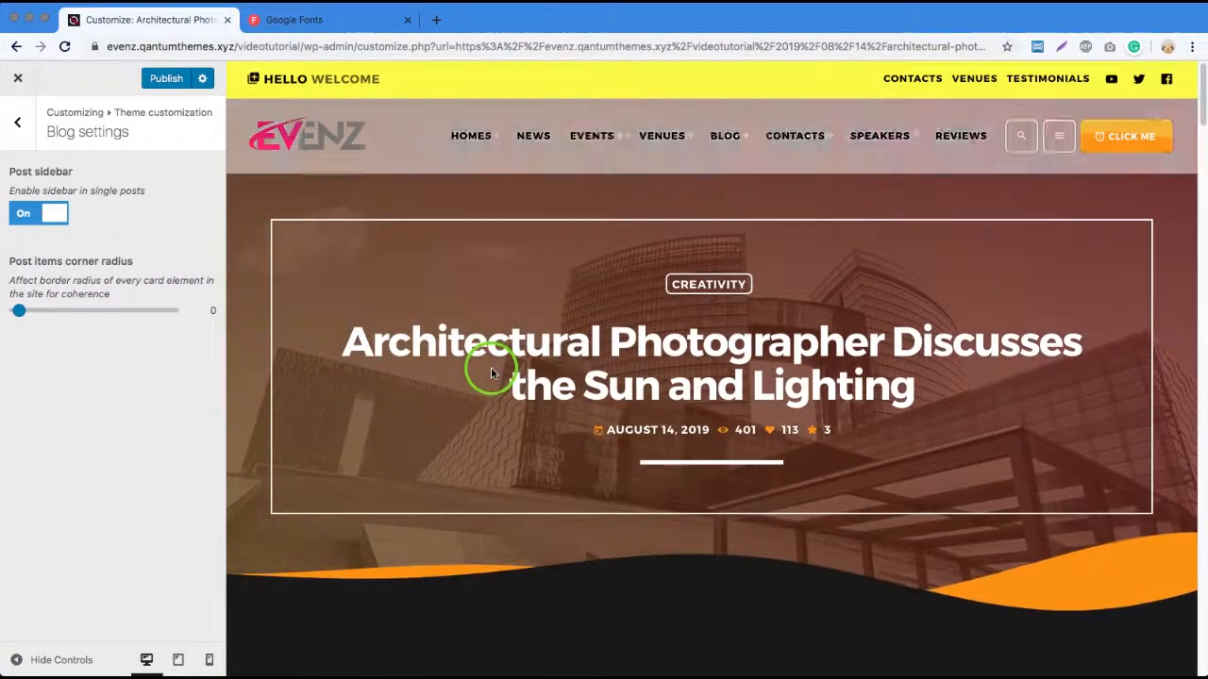
scroll(995, 413, "down", 20)
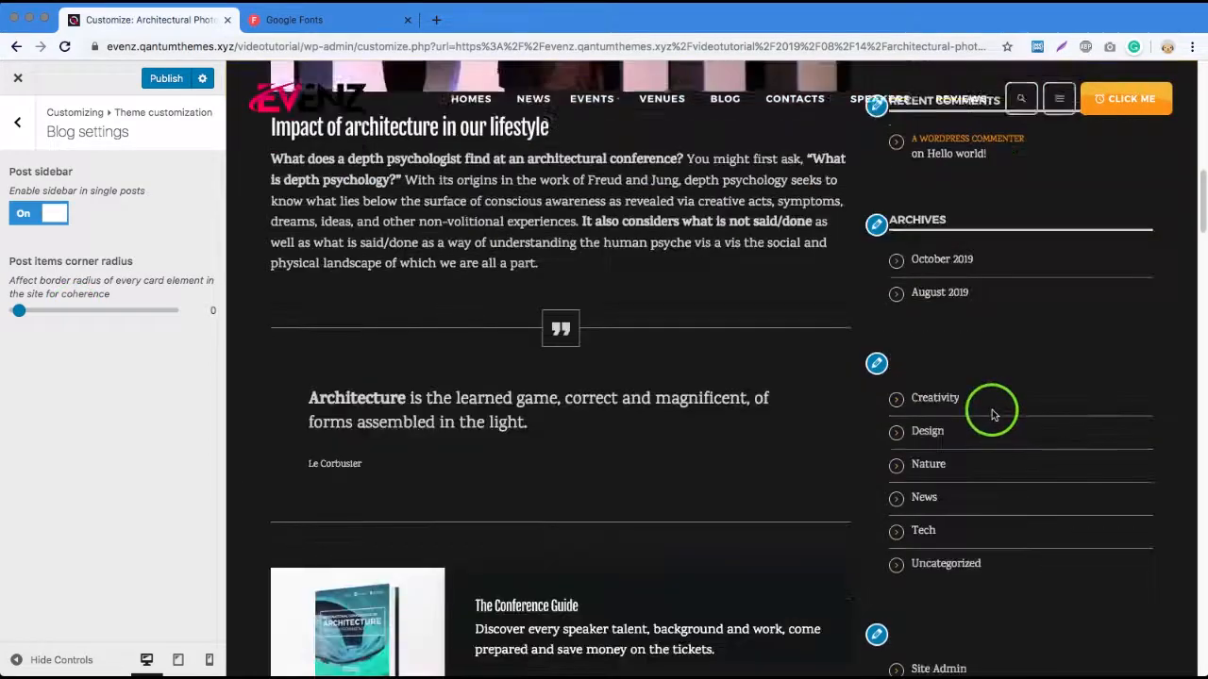
scroll(982, 423, "up", 5)
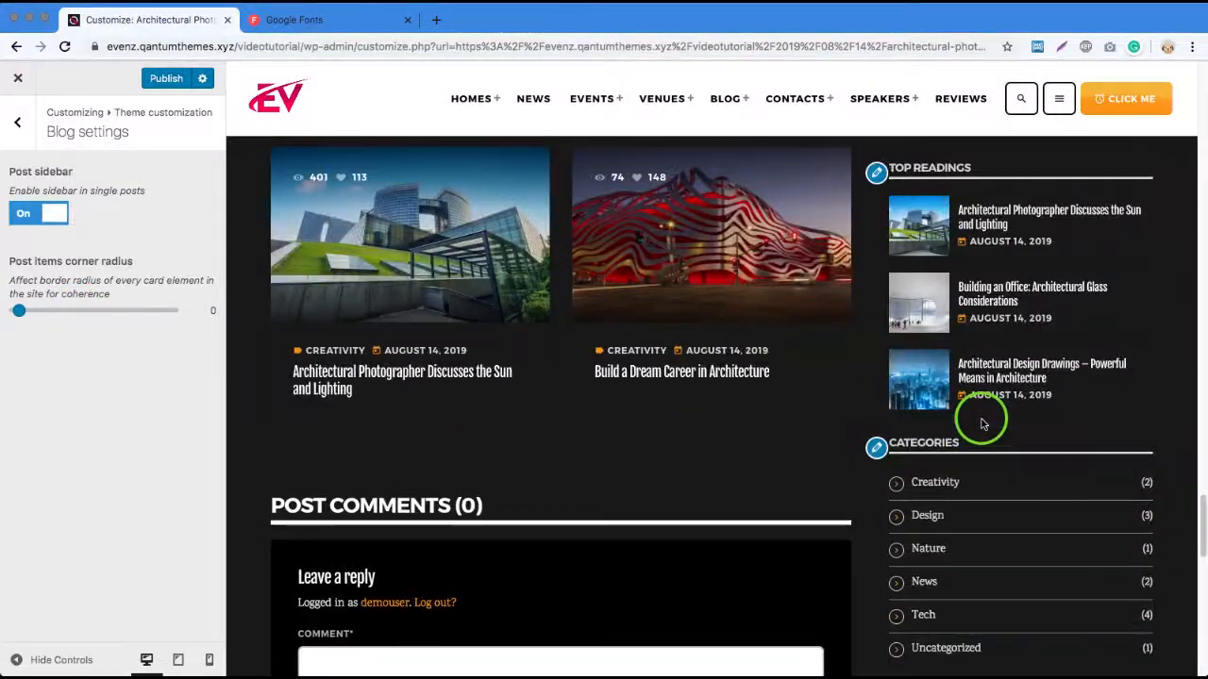
scroll(406, 330, "up", 1)
scroll(477, 377, "up", 2)
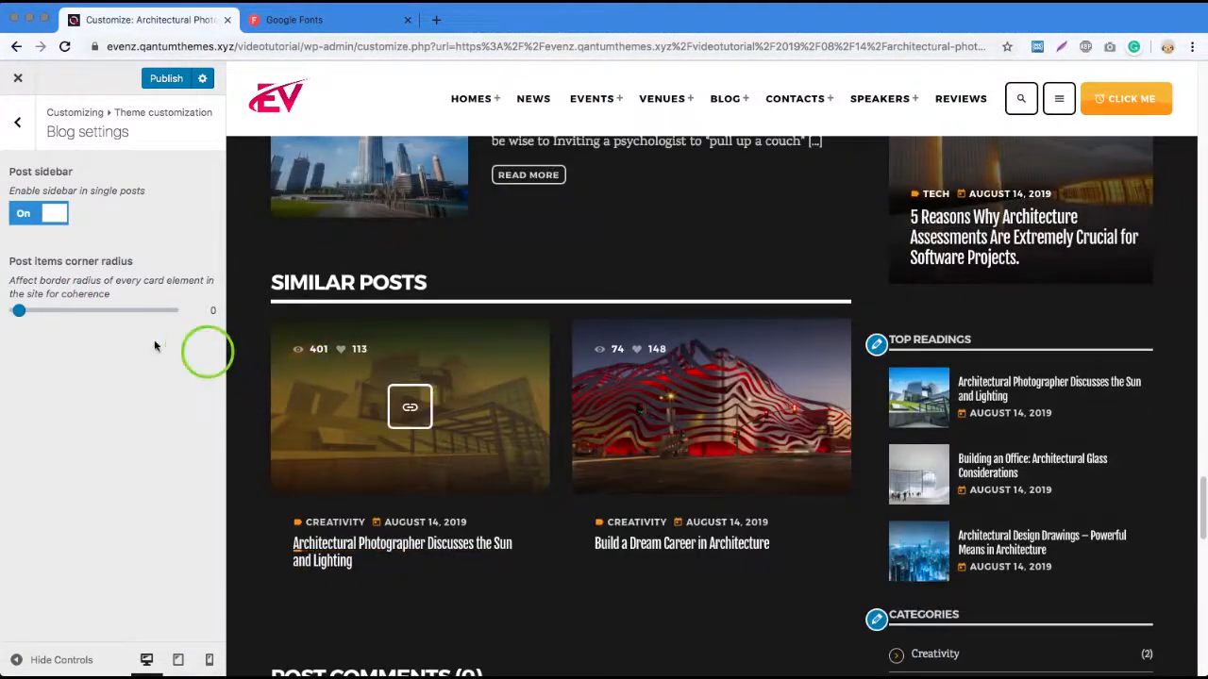
Step: Turn off the post sidebar, set the post items corner radius to 12 and check the similar posts cards
mouse_move(20, 310)
left_mouse_down()
mouse_move(60, 314)
mouse_move(20, 311)
left_mouse_up()
left_click(40, 217)
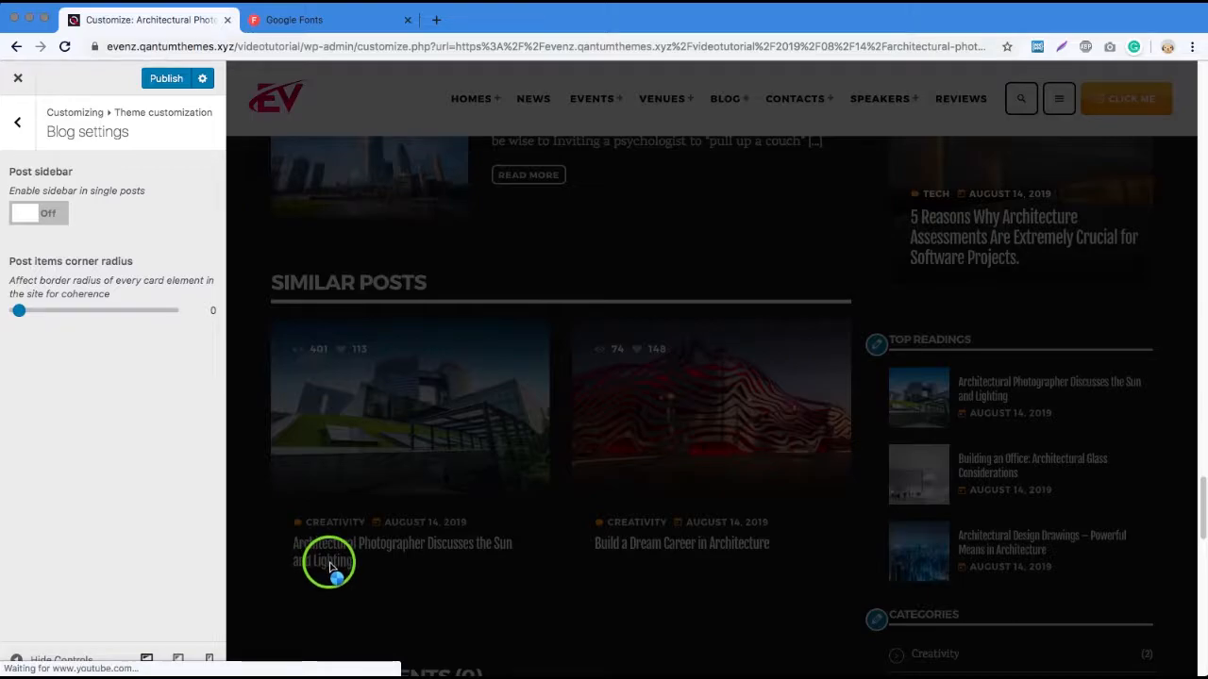
scroll(787, 440, "down", 15)
scroll(788, 442, "down", 1)
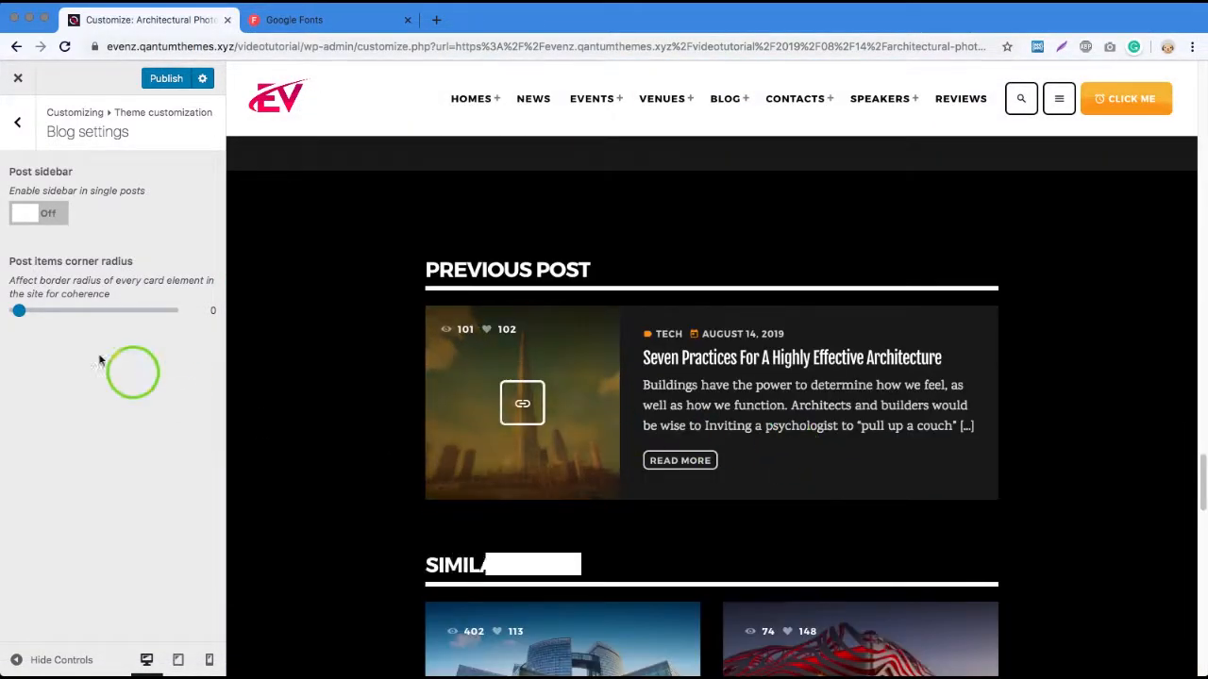
left_click_drag(26, 320, 171, 321)
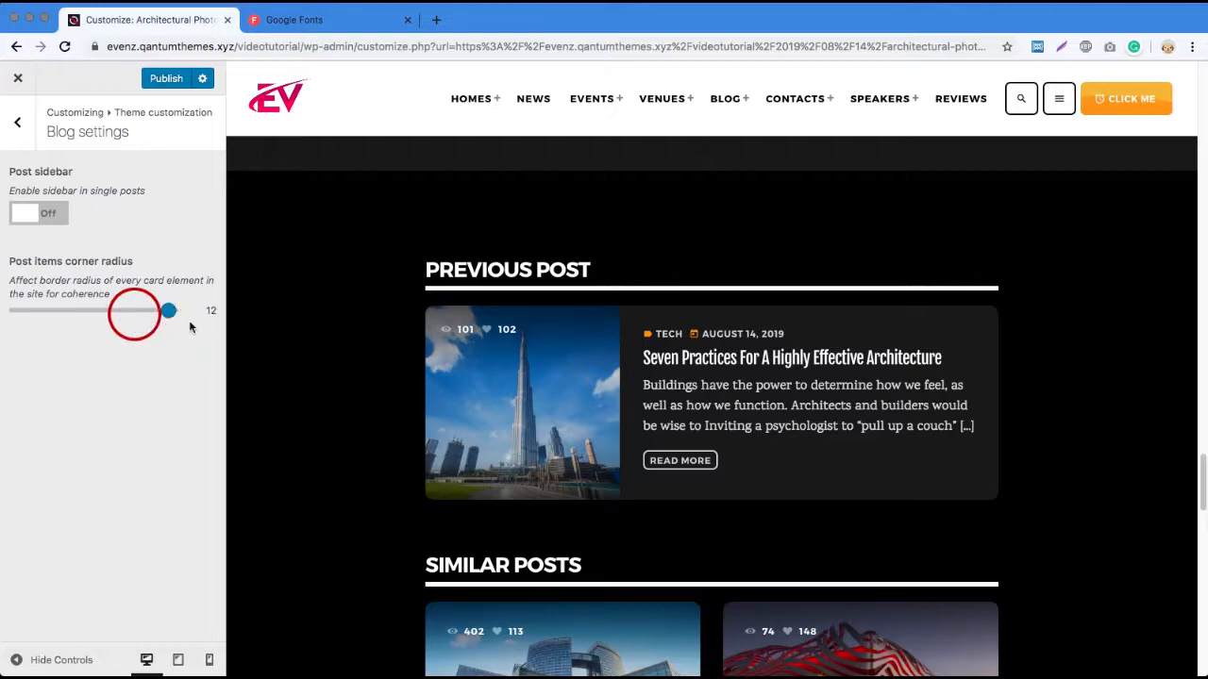
scroll(986, 477, "down", 3)
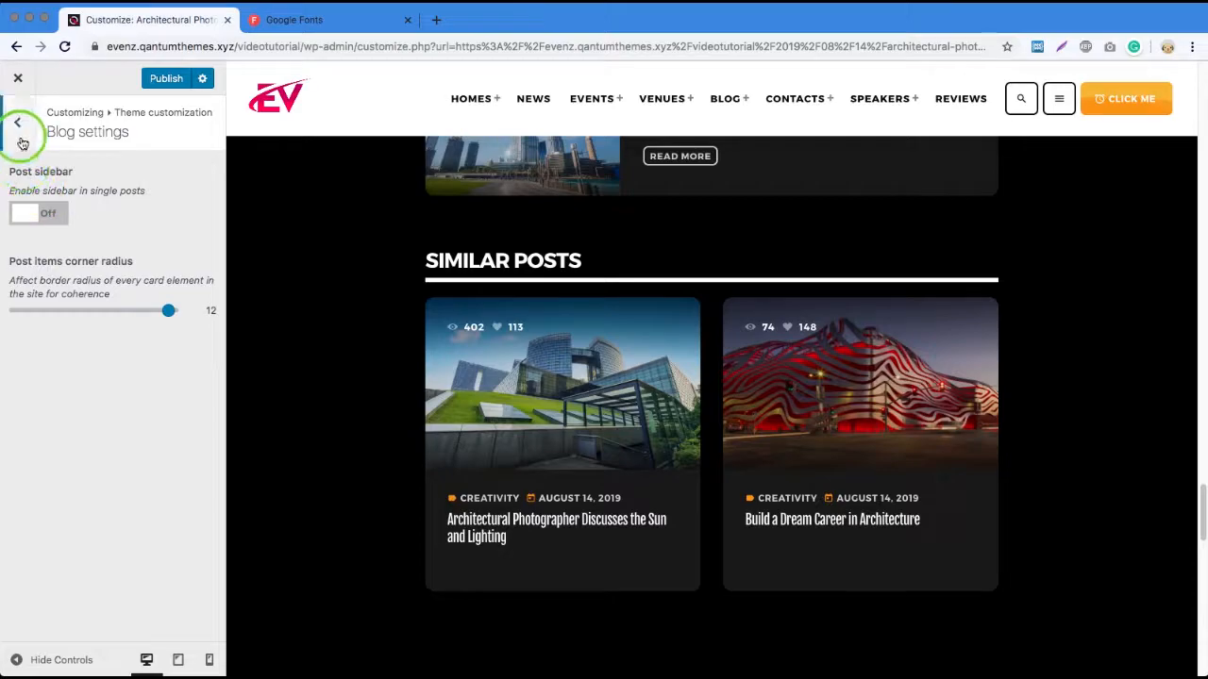
Step: Set the post items corner radius to 6 in the Blog settings
left_click_drag(168, 311, 91, 313)
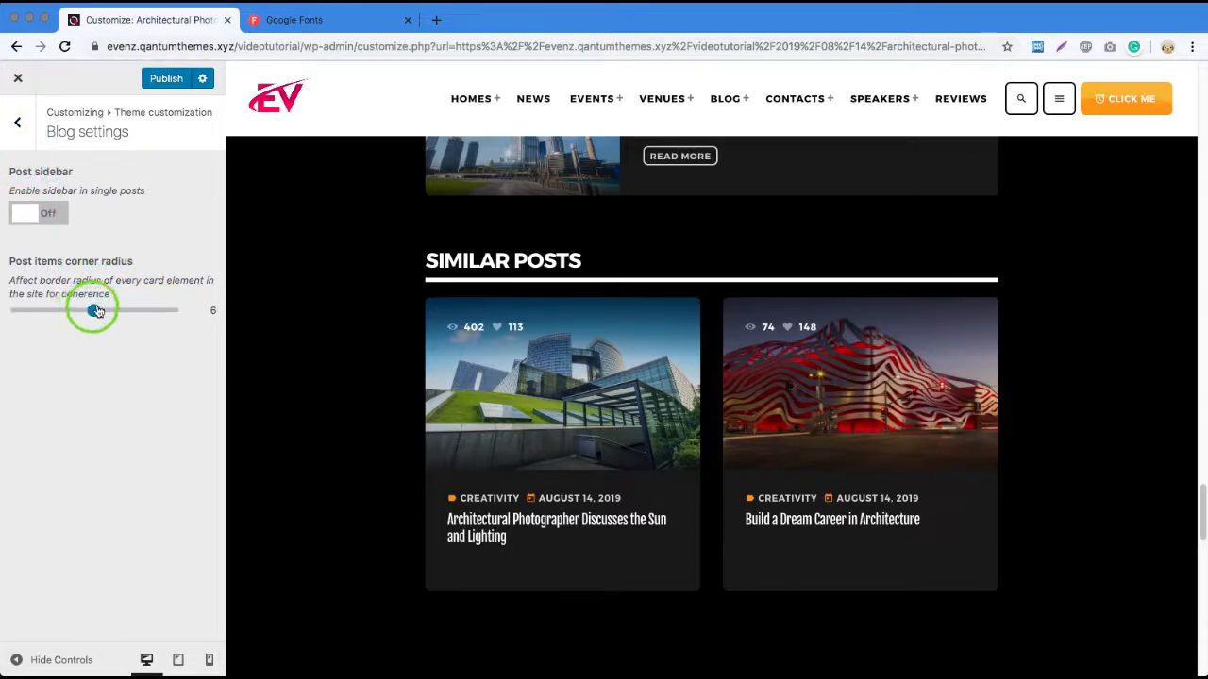
left_click(17, 125)
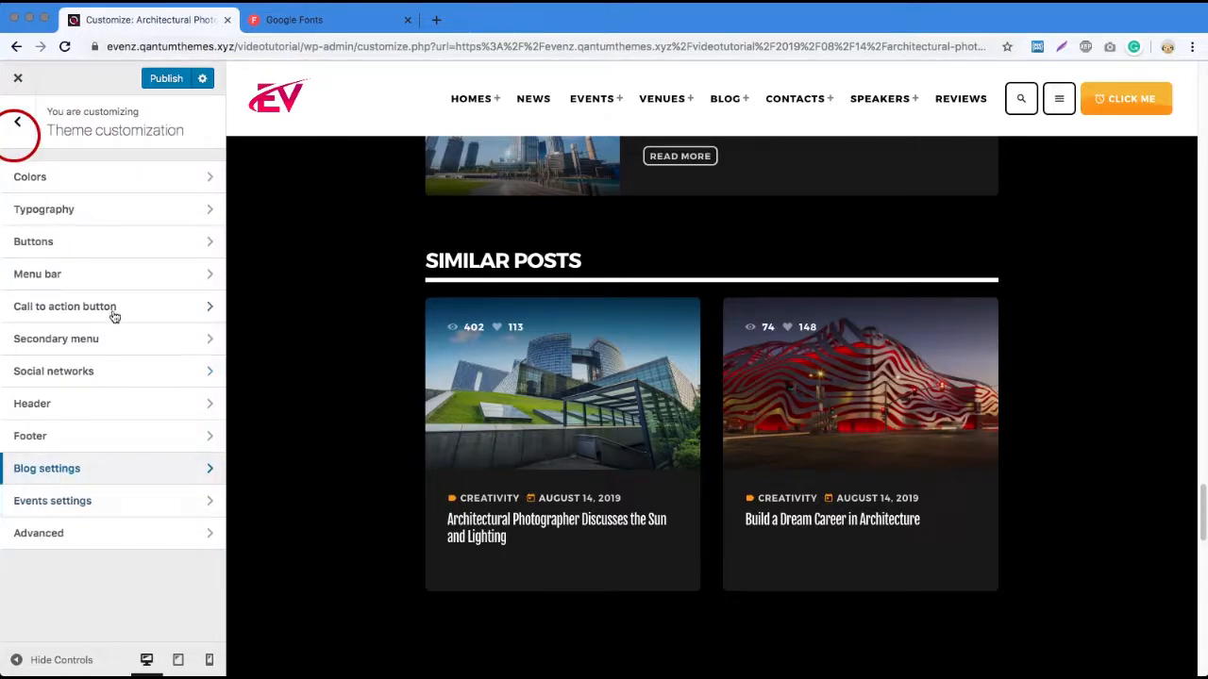
Step: Open the Events settings and load the single event page in the preview, showing its event details
left_click(202, 505)
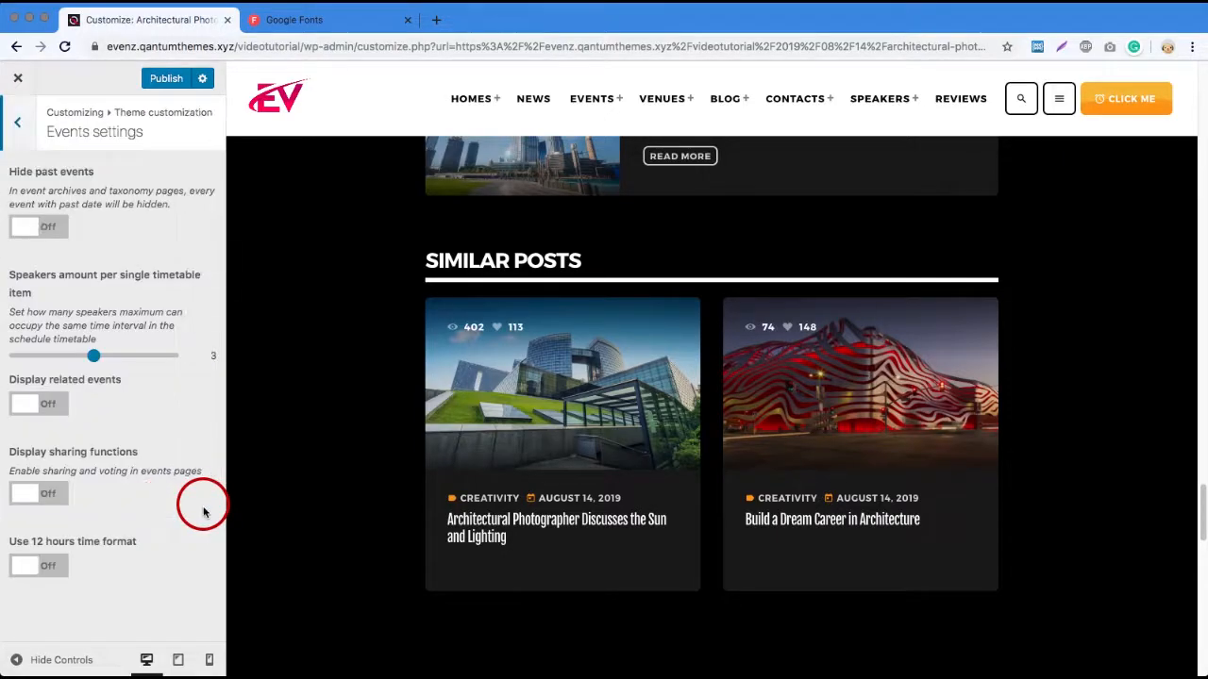
left_click(27, 227)
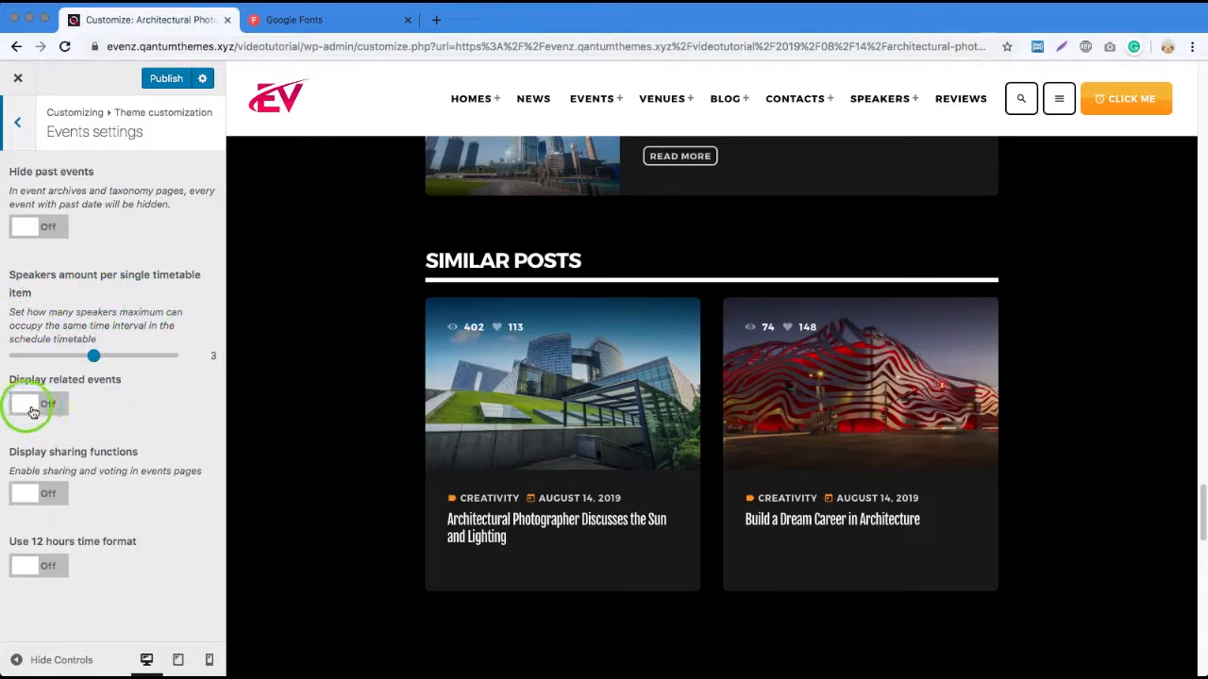
mouse_move(597, 104)
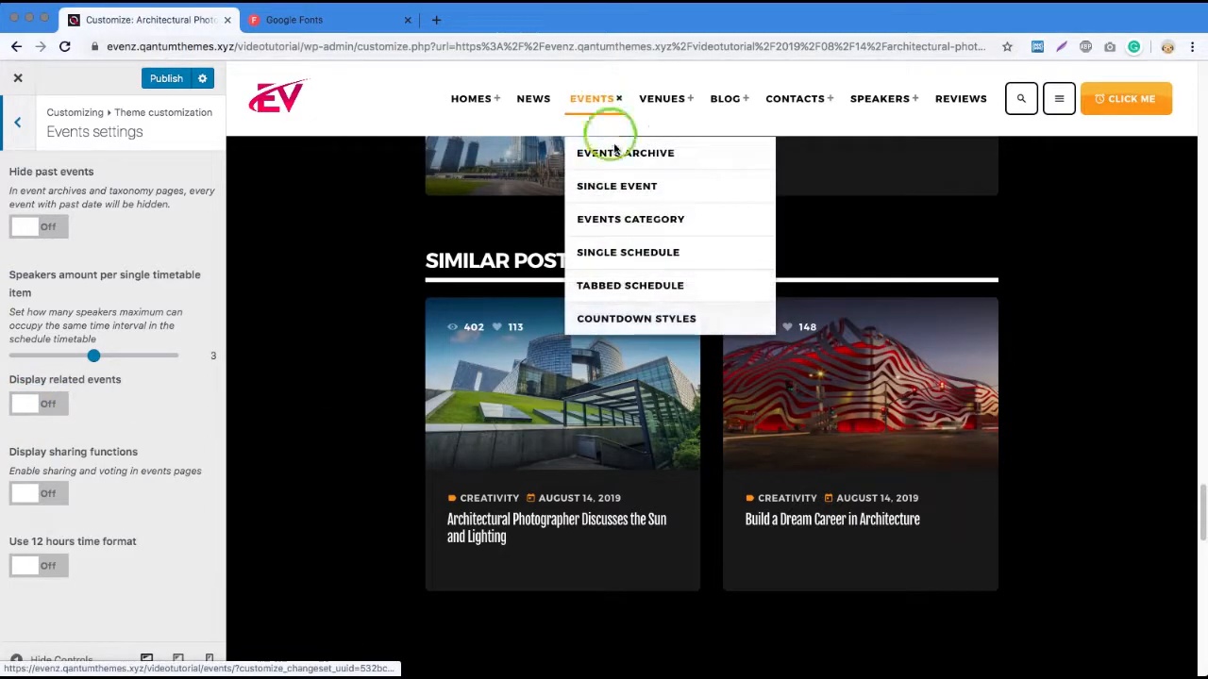
left_click(617, 188)
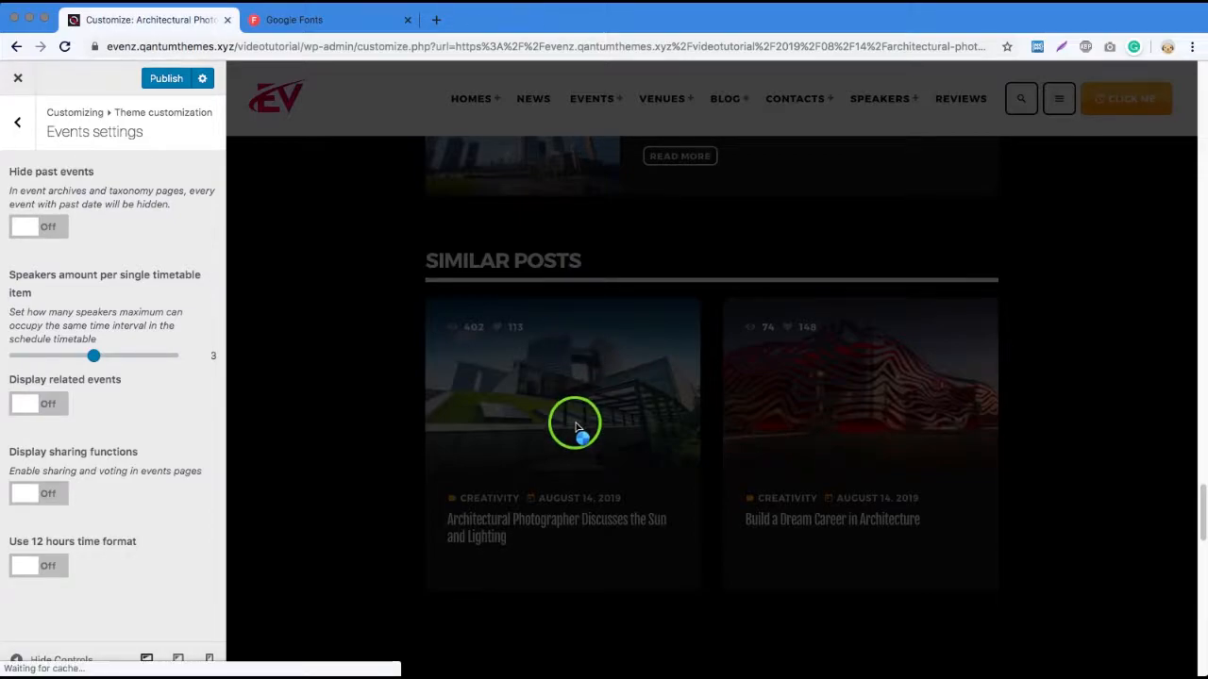
scroll(585, 396, "down", 10)
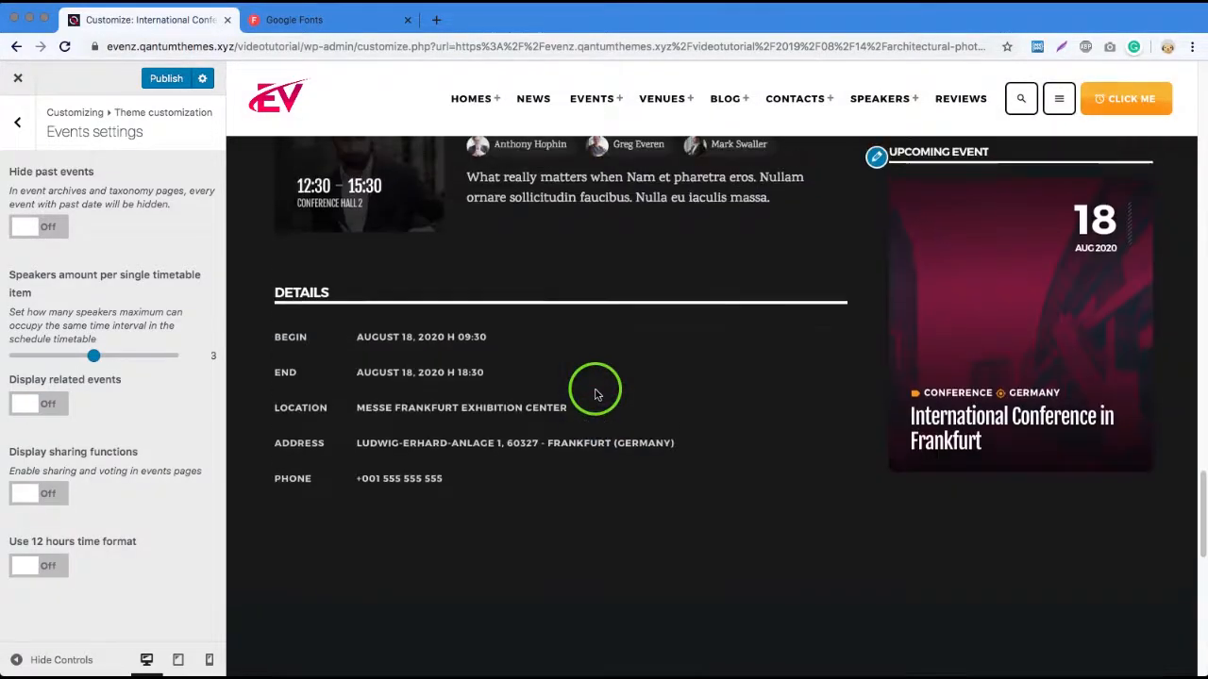
scroll(596, 395, "up", 4)
scroll(595, 394, "down", 2)
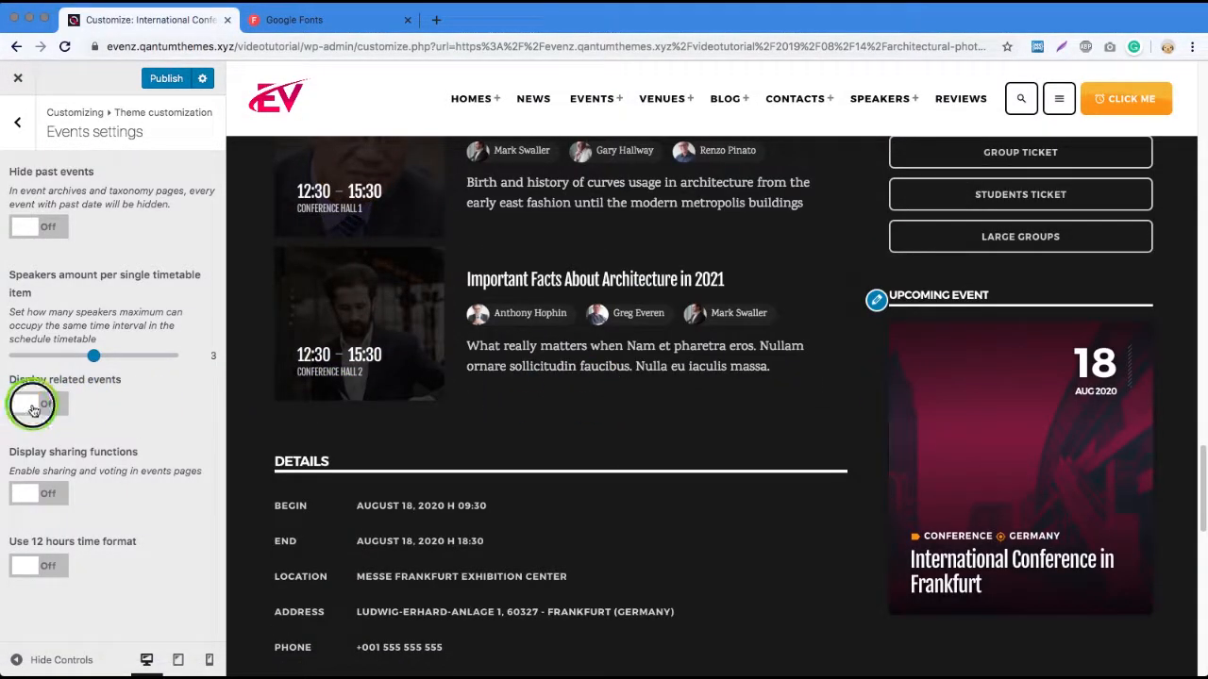
Step: Enable the related events and the sharing functions for event pages, checking the share buttons and star rating in the preview
left_click(33, 408)
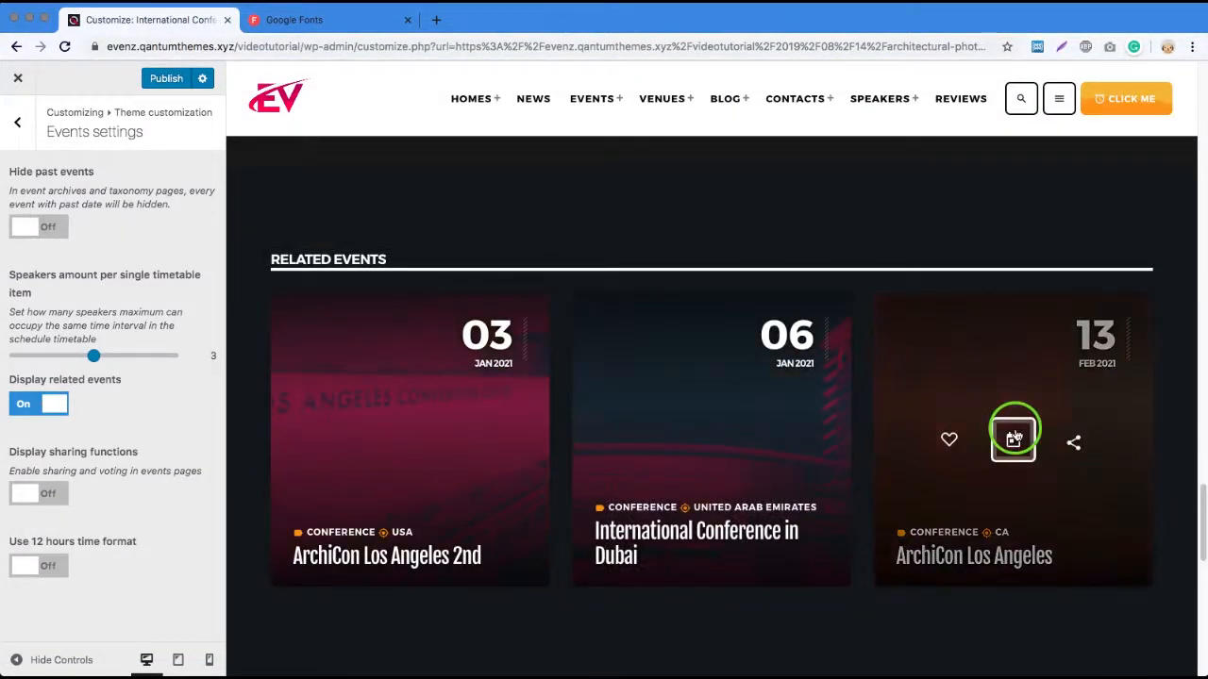
scroll(550, 341, "up", 3)
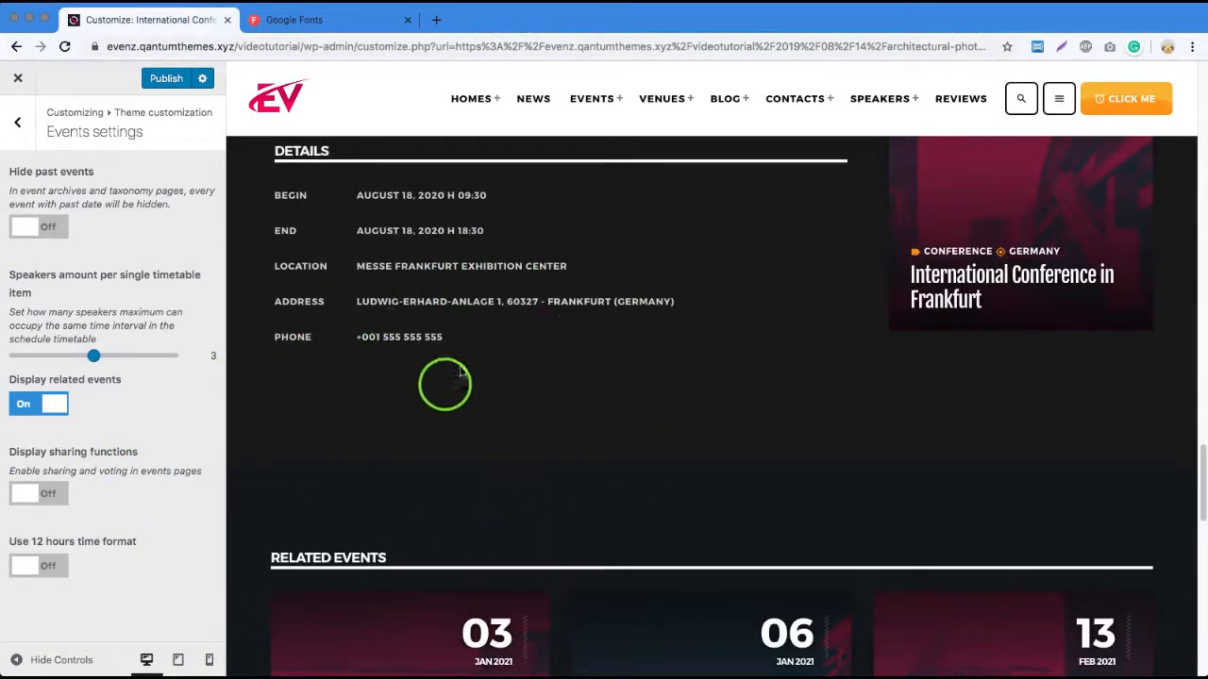
left_click(37, 494)
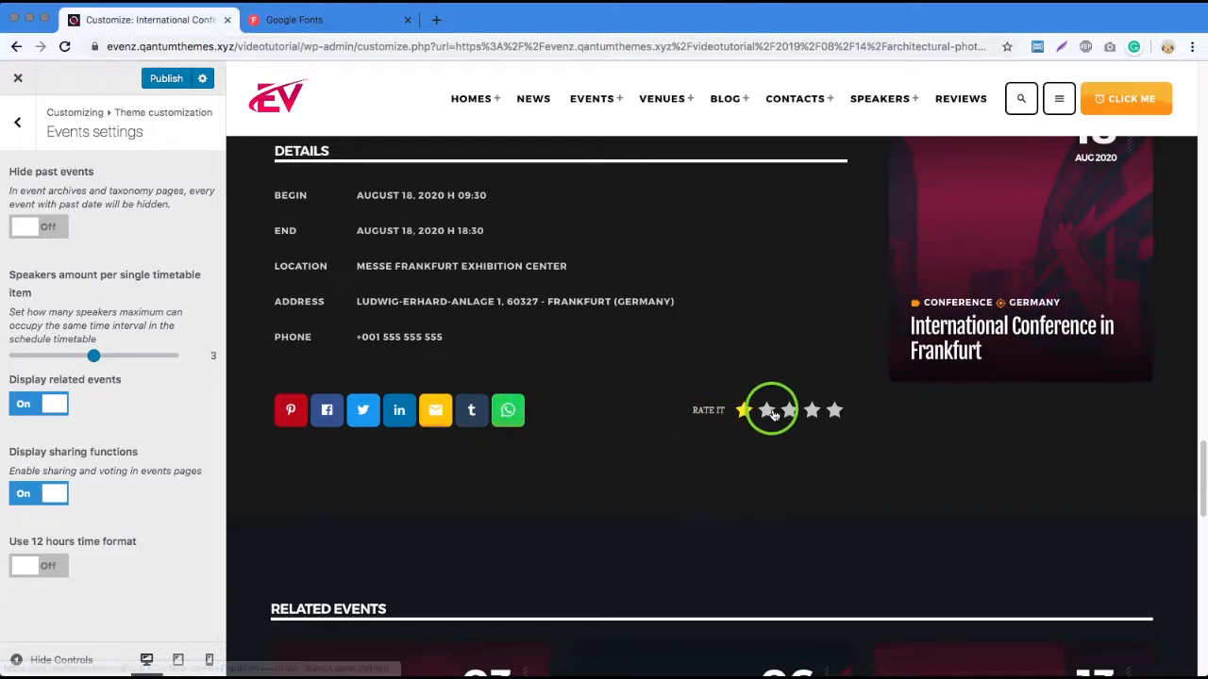
left_click(831, 413)
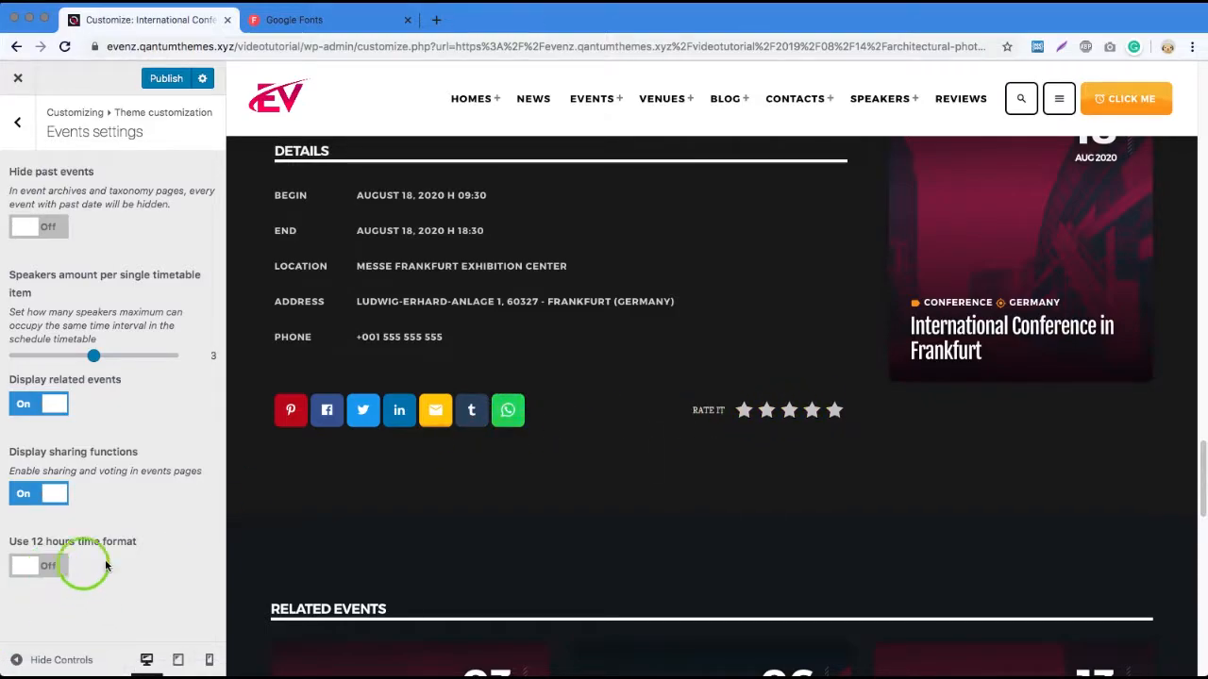
Step: Switch the event times to the 12 hours format and check the timetable in the preview
scroll(614, 453, "up", 3)
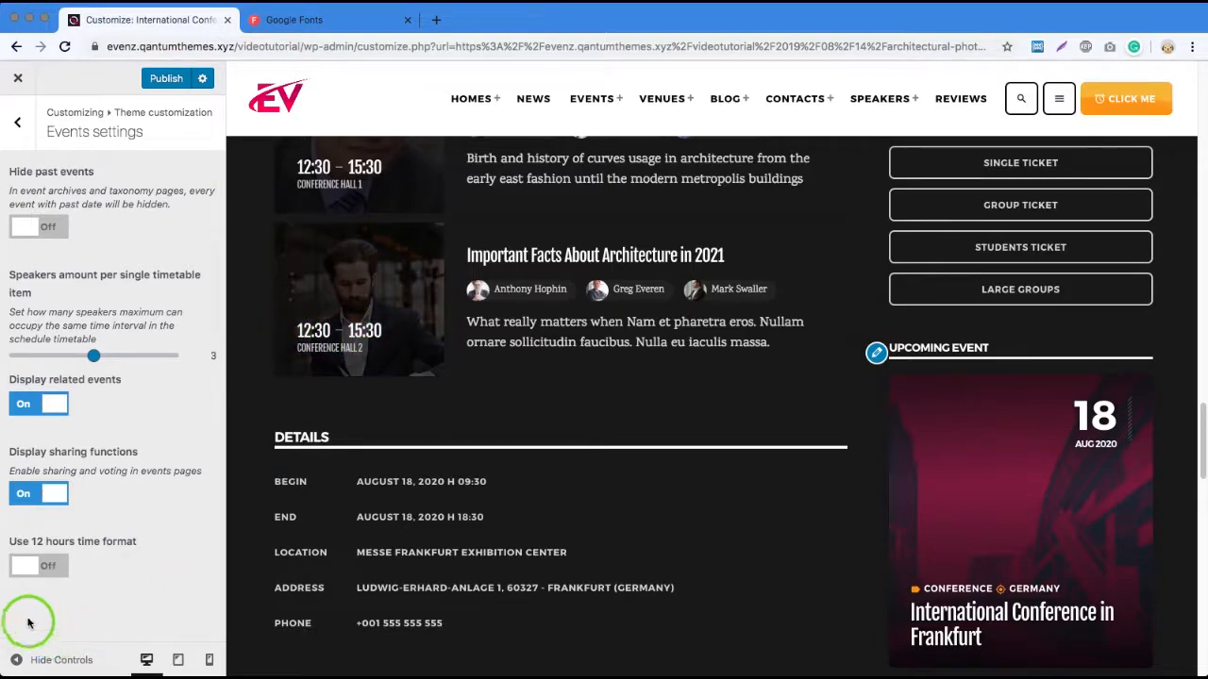
left_click(42, 566)
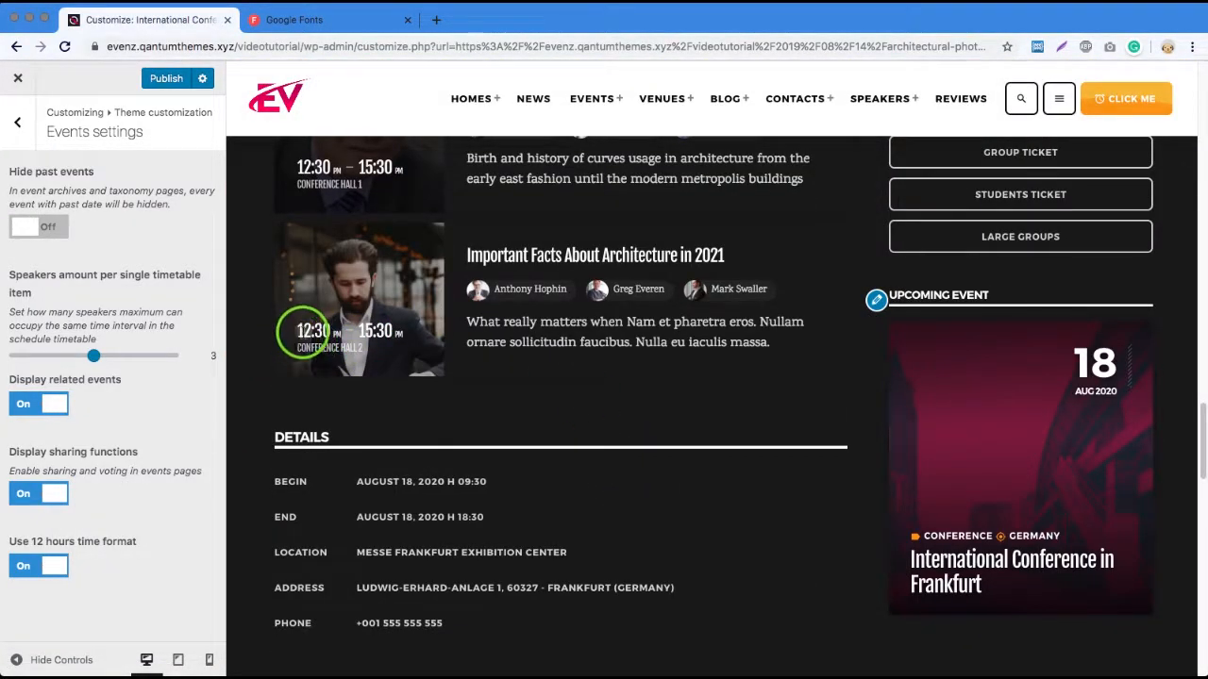
left_click(17, 121)
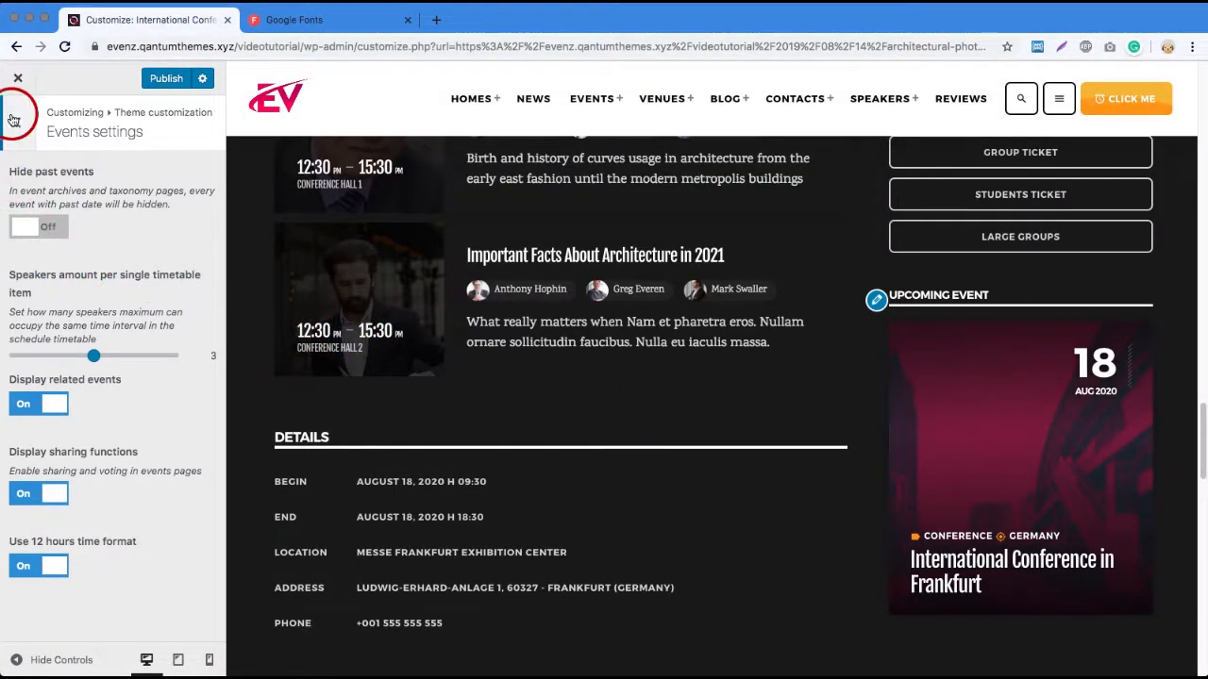
Step: Enable loading of minified styles and minified javascript in the Advanced settings
left_click(167, 535)
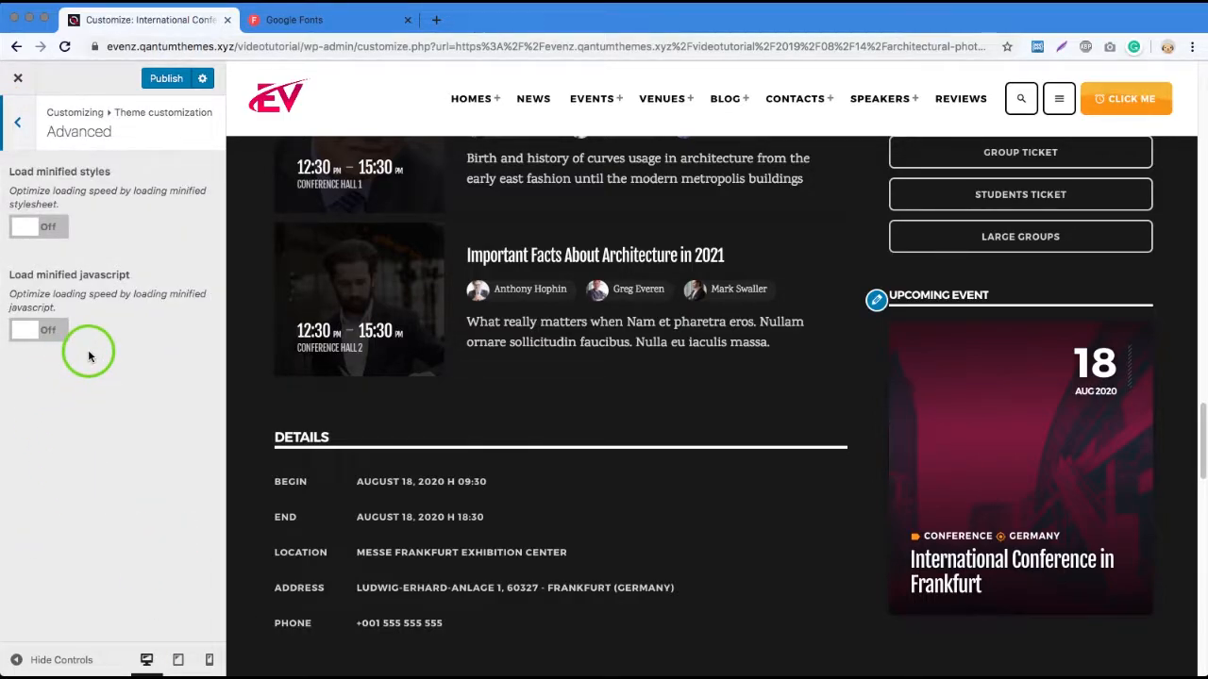
left_click(55, 231)
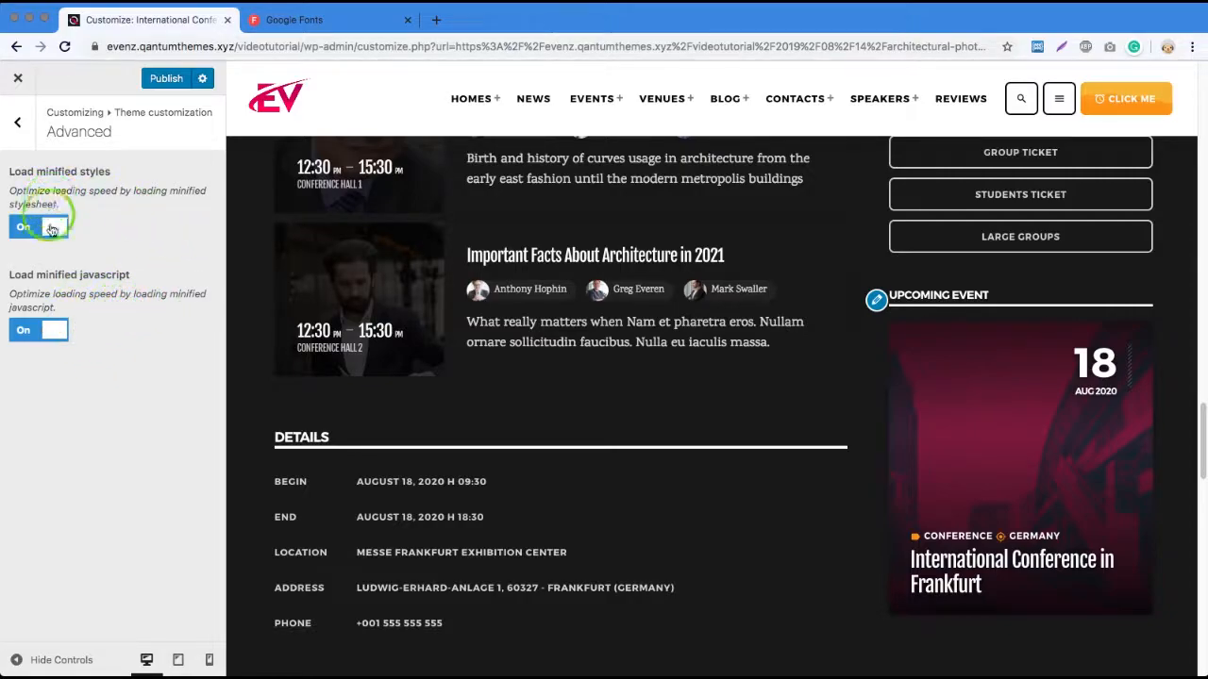
left_click(42, 256)
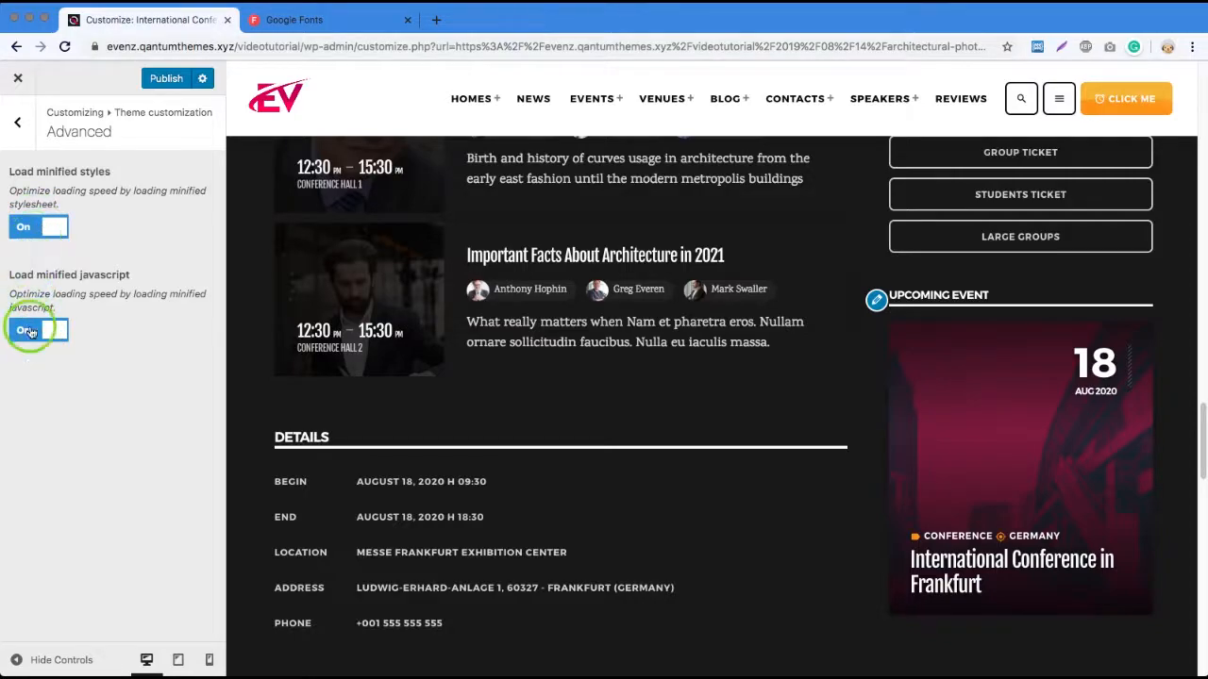
left_click(17, 126)
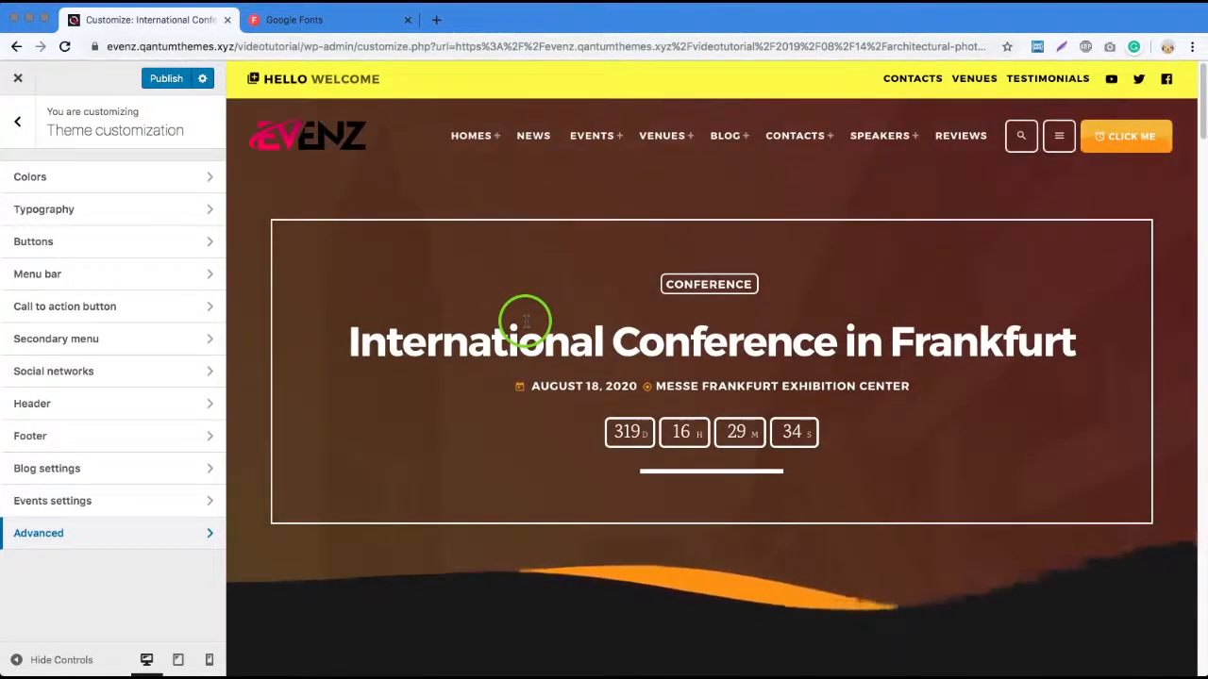
Step: Publish the theme customizations, leave the customizer and check the blog post down to its similar posts on the live site
left_click(162, 80)
left_click(19, 80)
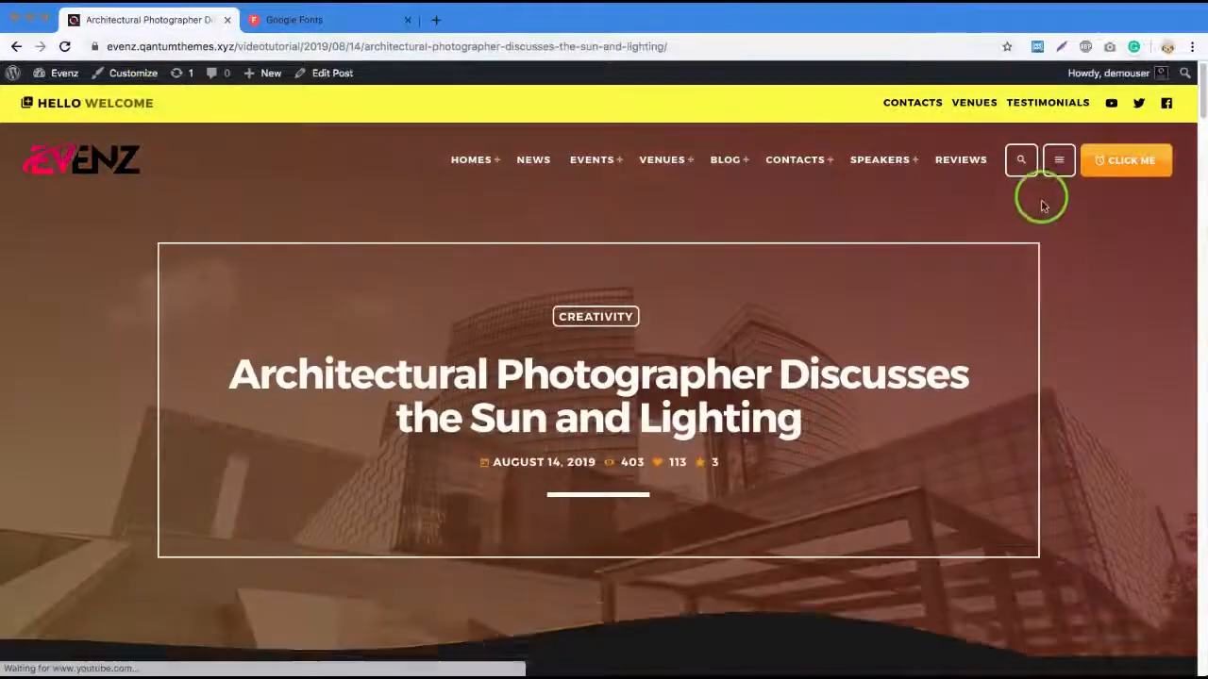
scroll(1053, 429, "down", 20)
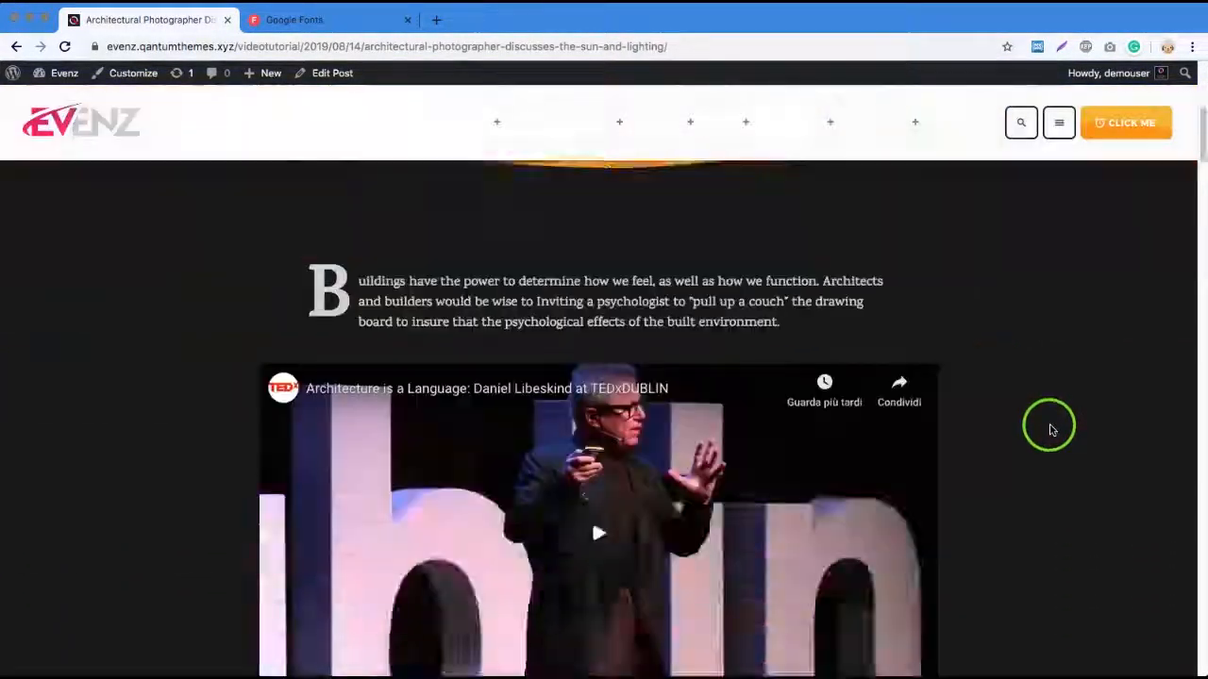
scroll(1047, 434, "down", 20)
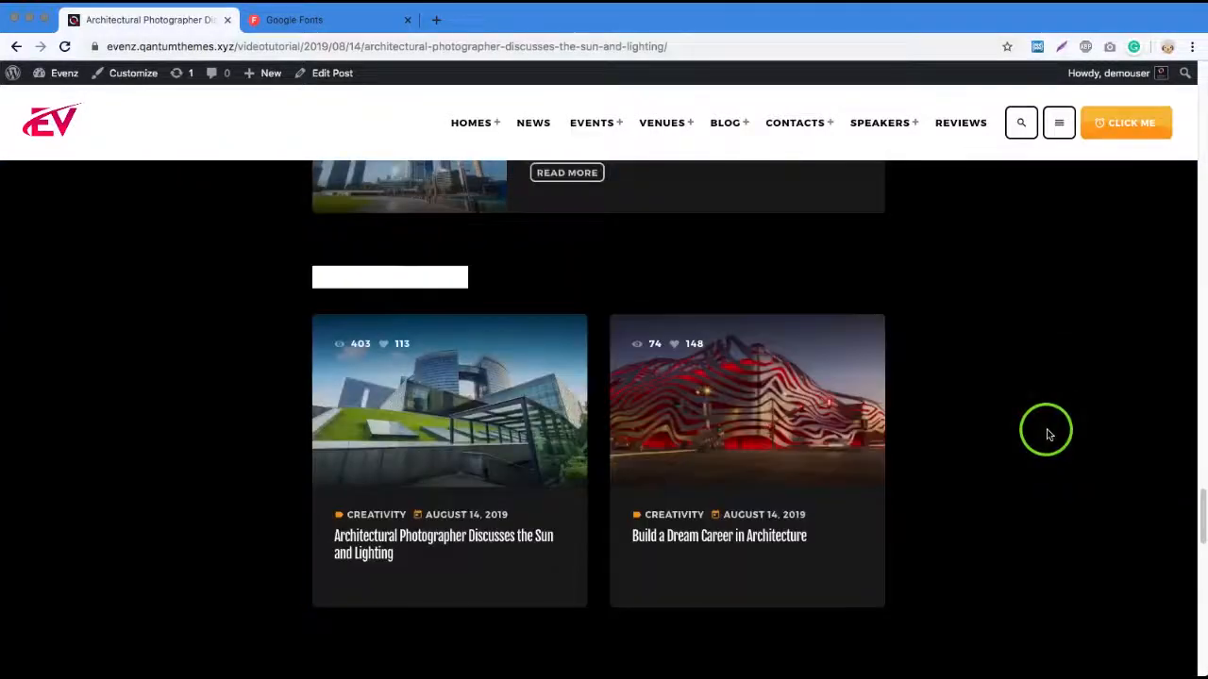